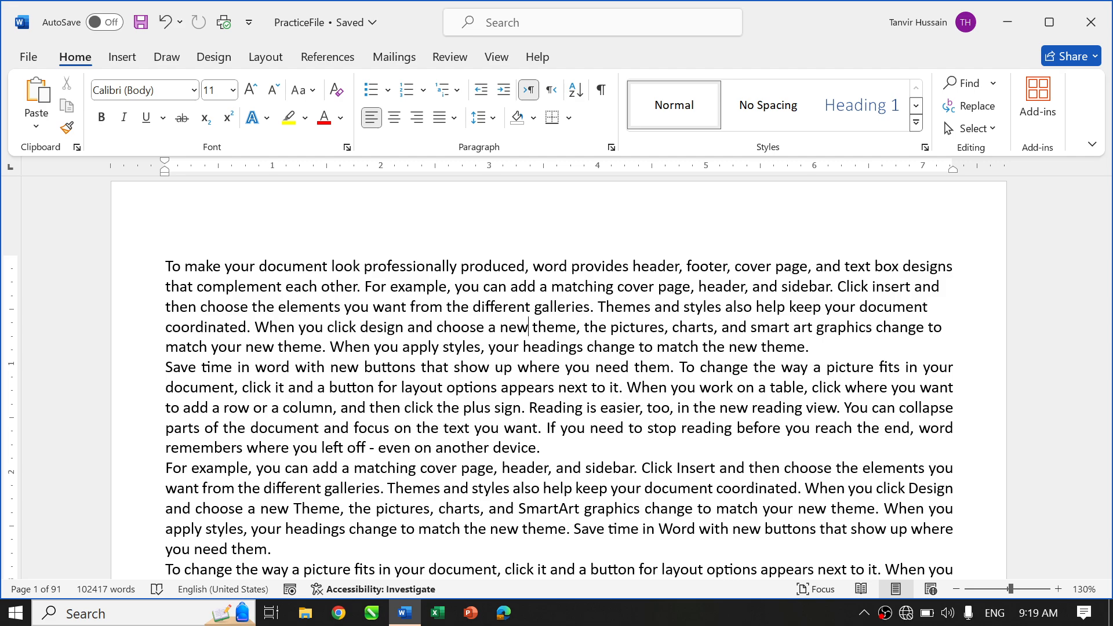
- Examine the page number designs available for the top and bottom of the page
left_click(122, 57)
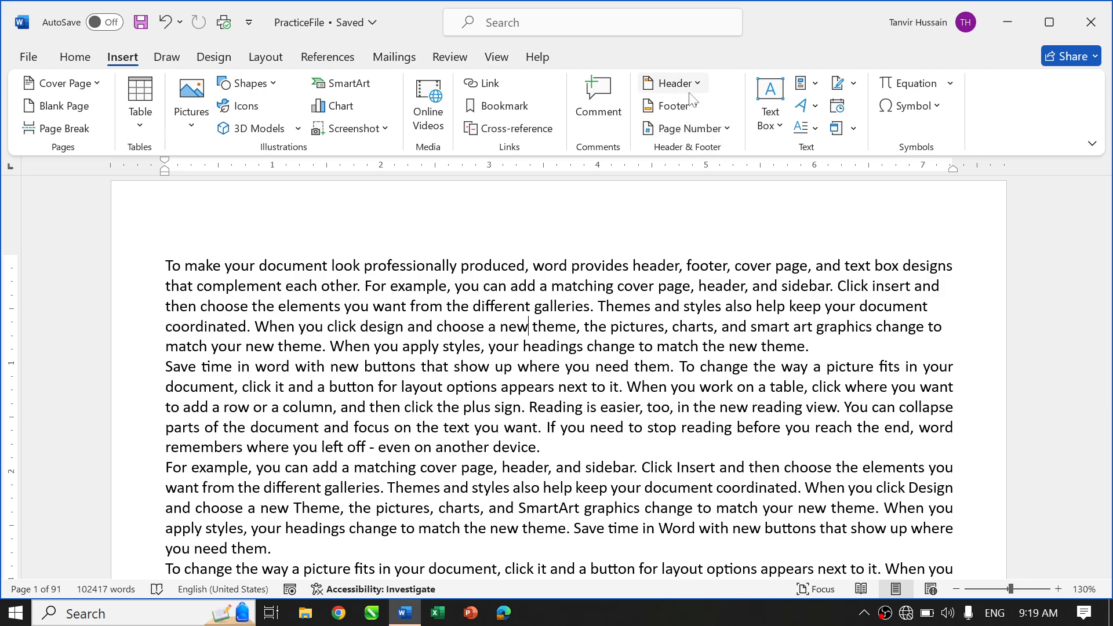
left_click(688, 128)
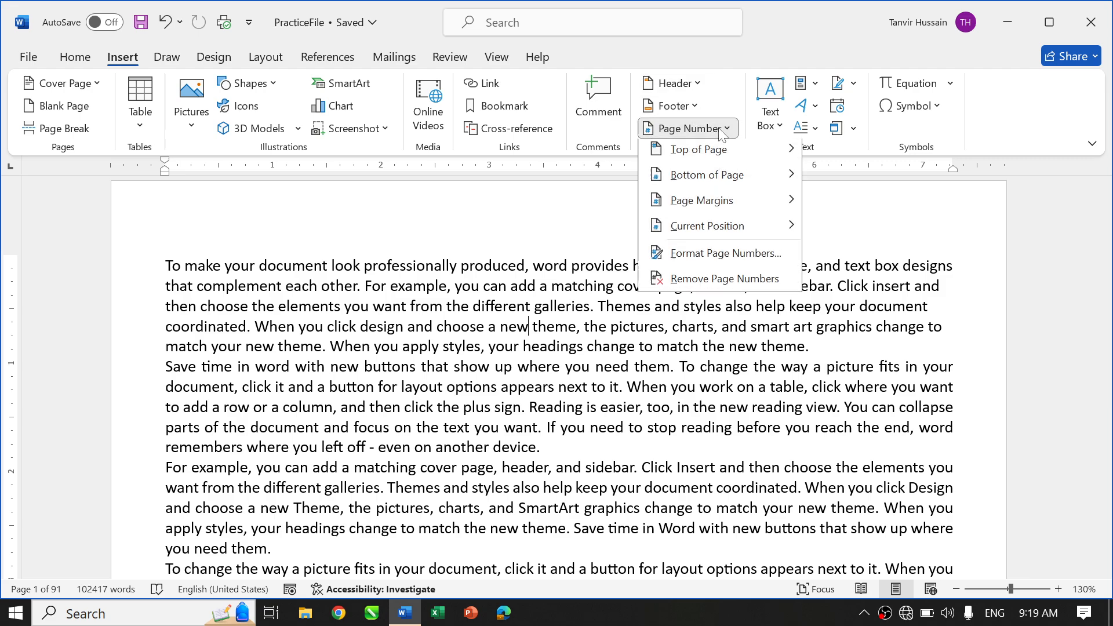
mouse_move(722, 164)
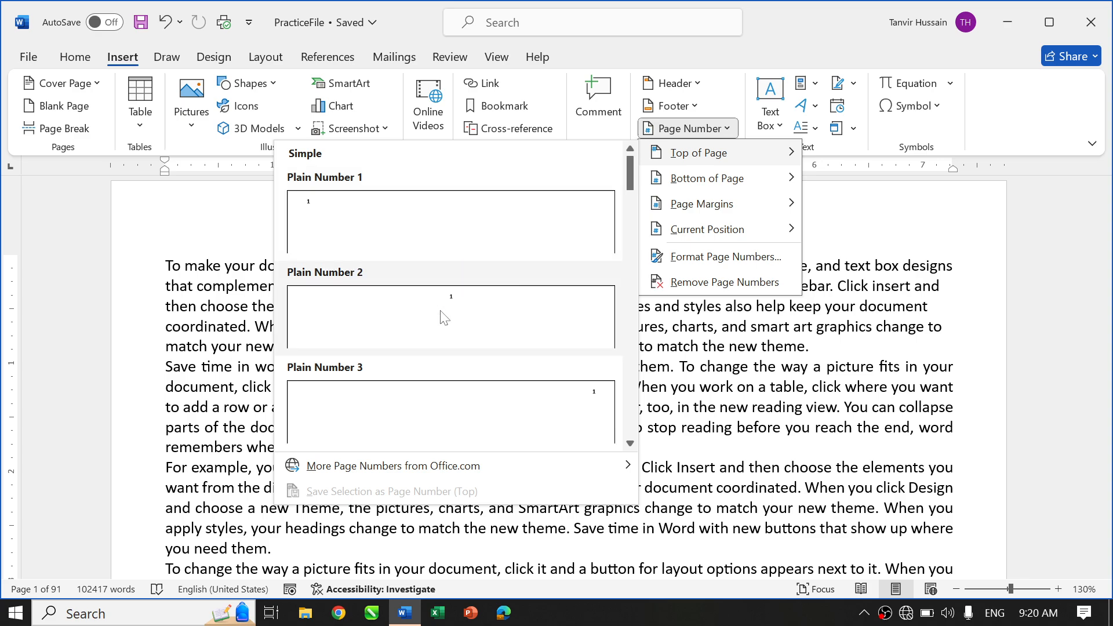
scroll(471, 398, "down", 10)
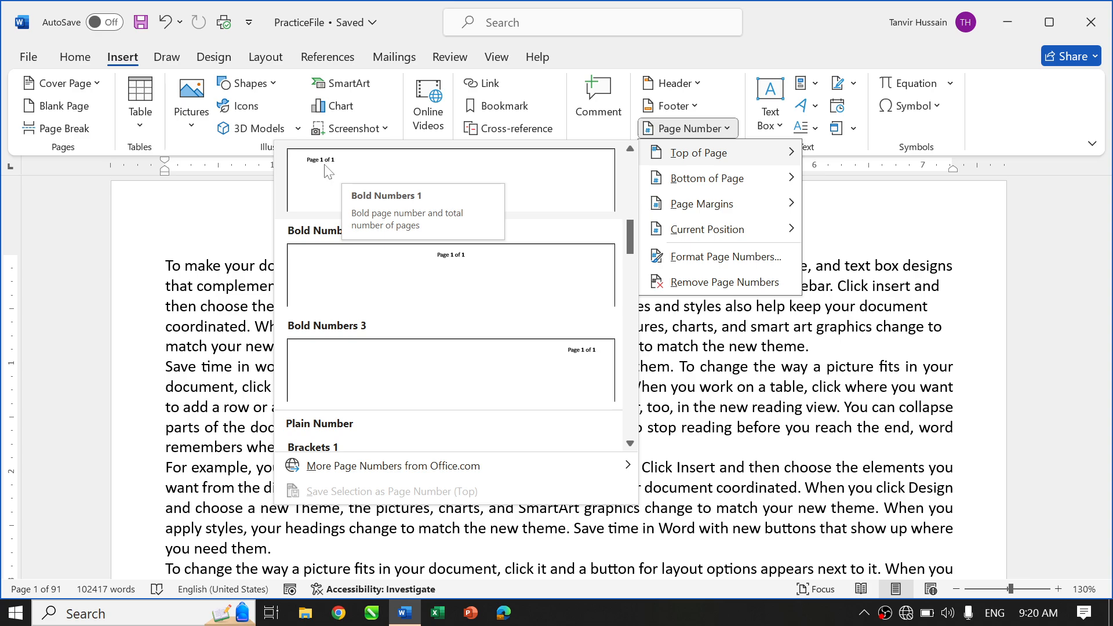
scroll(435, 341, "down", 3)
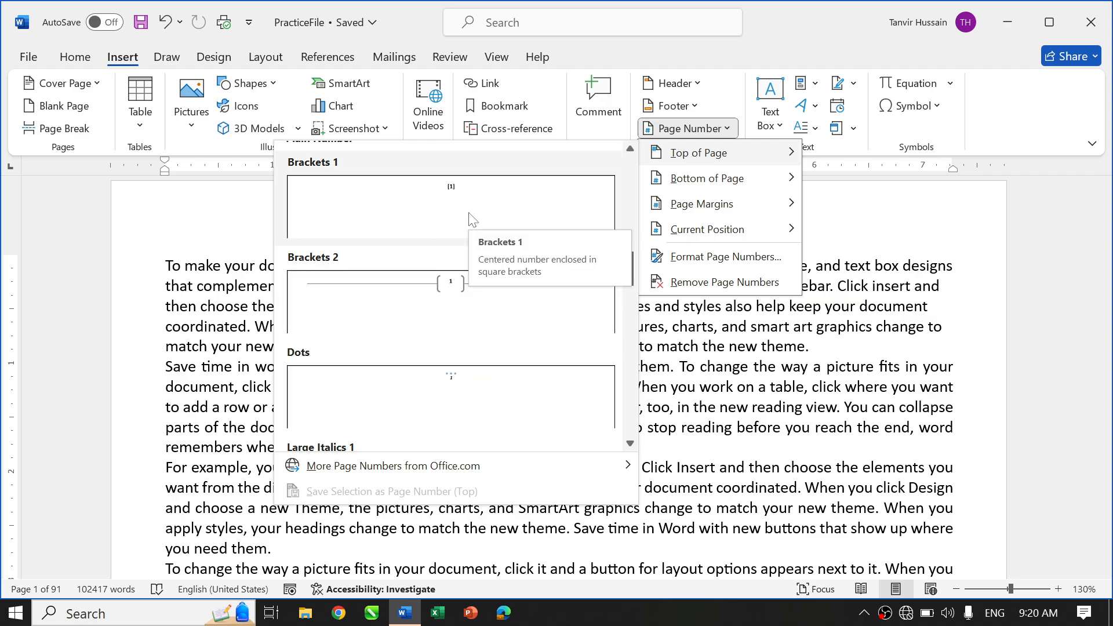
scroll(472, 315, "down", 3)
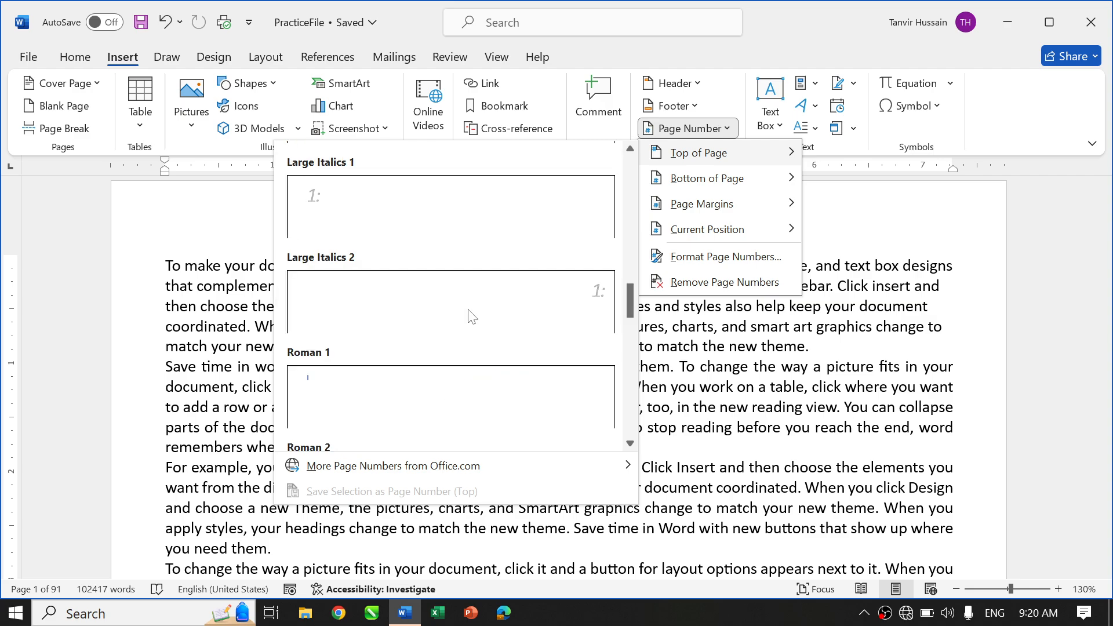
scroll(472, 316, "down", 6)
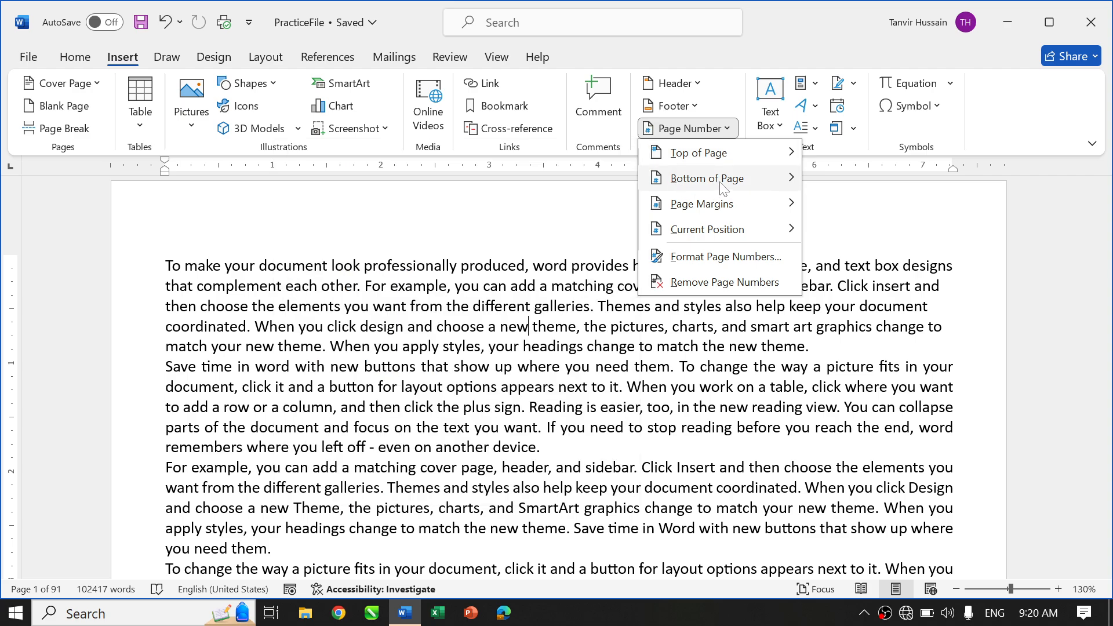
mouse_move(727, 186)
scroll(437, 353, "down", 6)
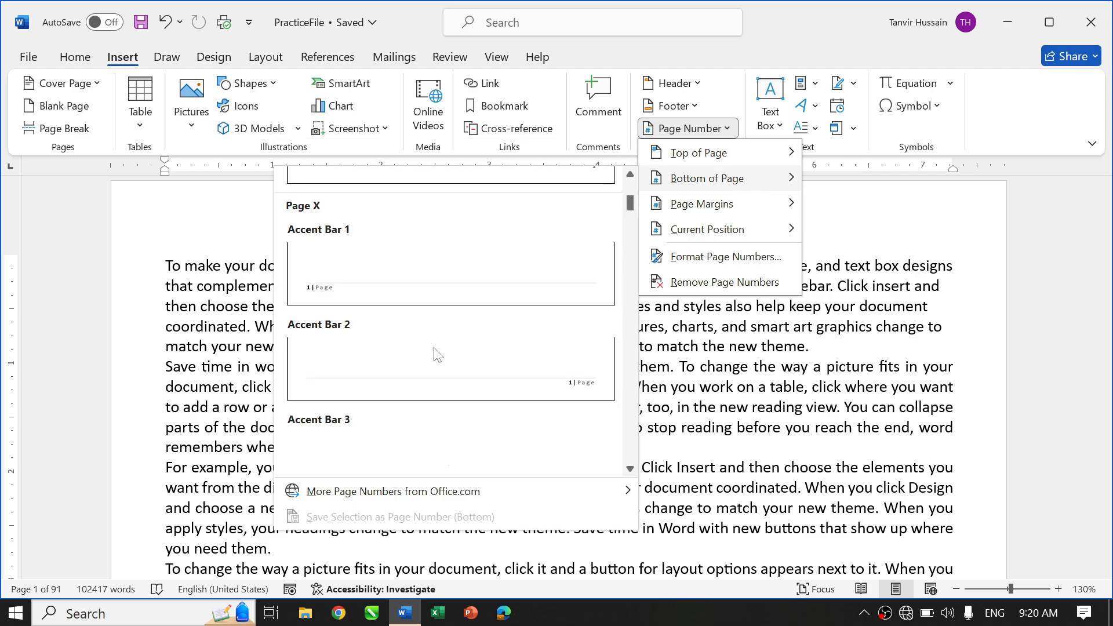
scroll(440, 353, "down", 6)
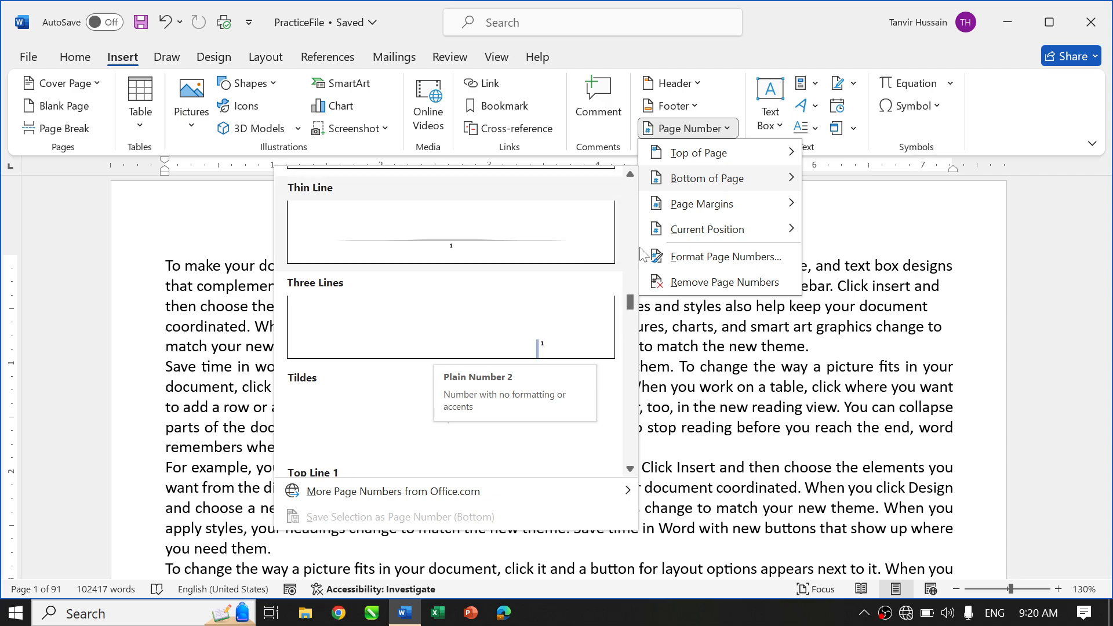
- Insert the Accent Bar, Left page number from the Page Margins designs and move its box into the right part of the header
mouse_move(733, 206)
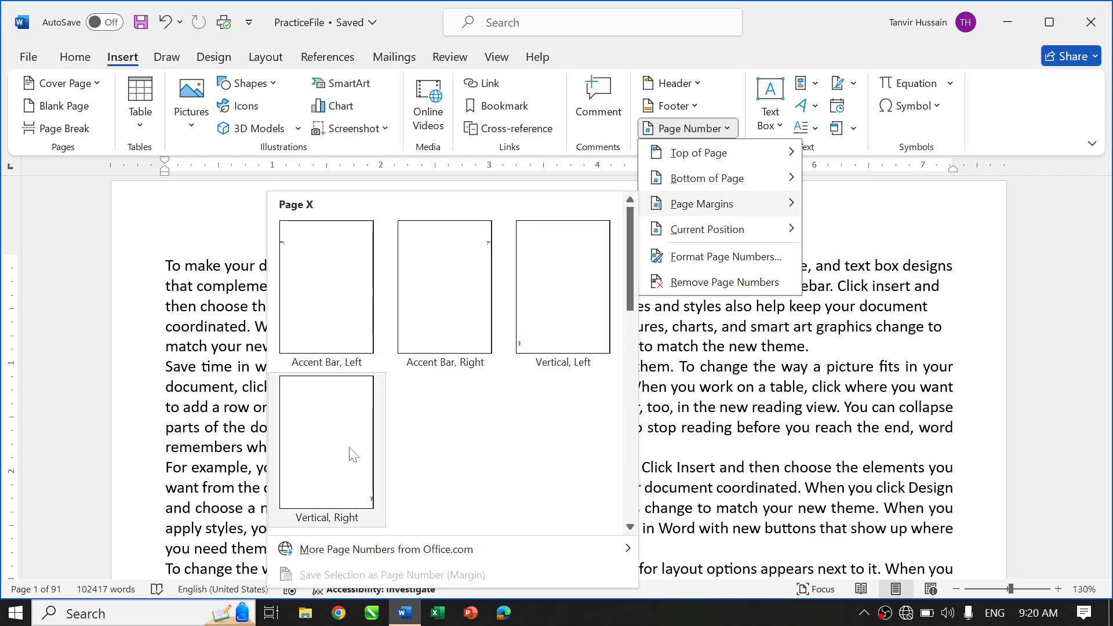
left_click(323, 270)
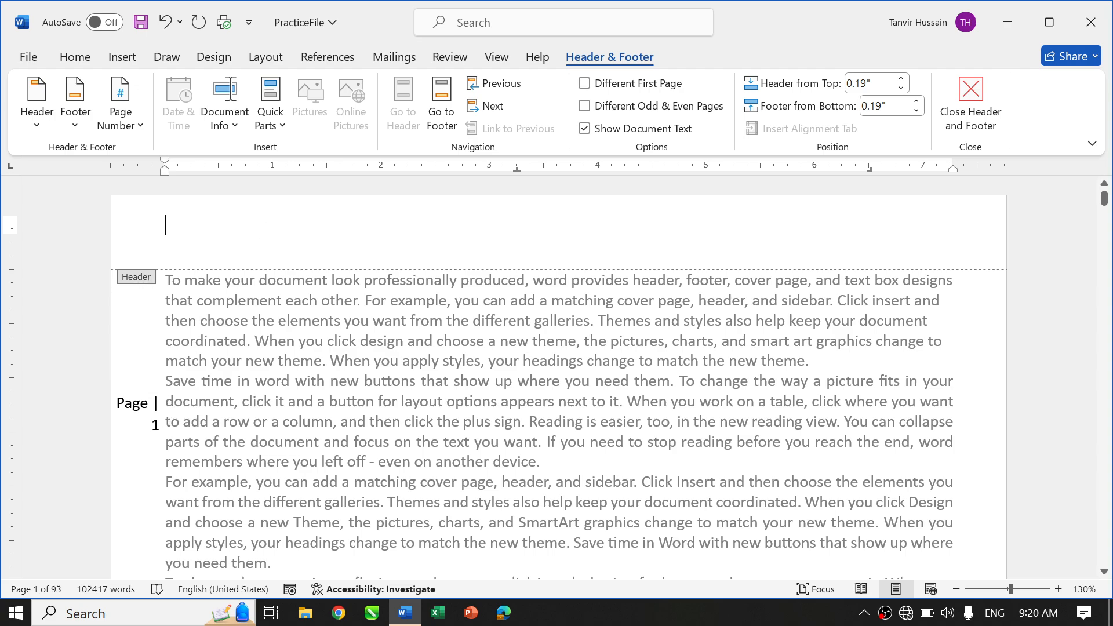
left_click(149, 403)
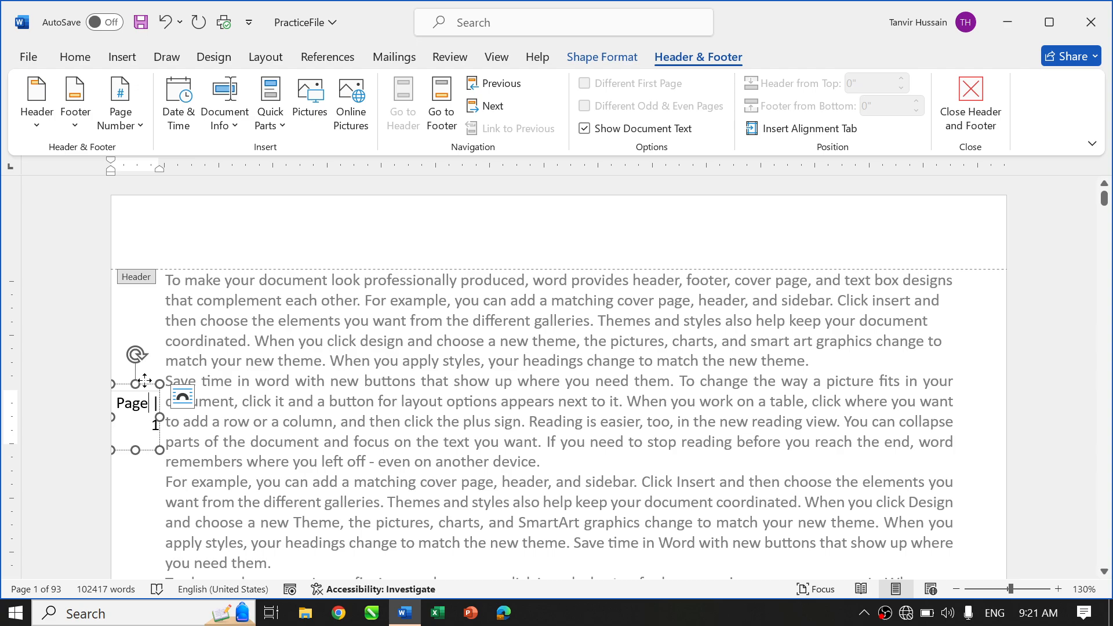
left_click_drag(145, 379, 780, 200)
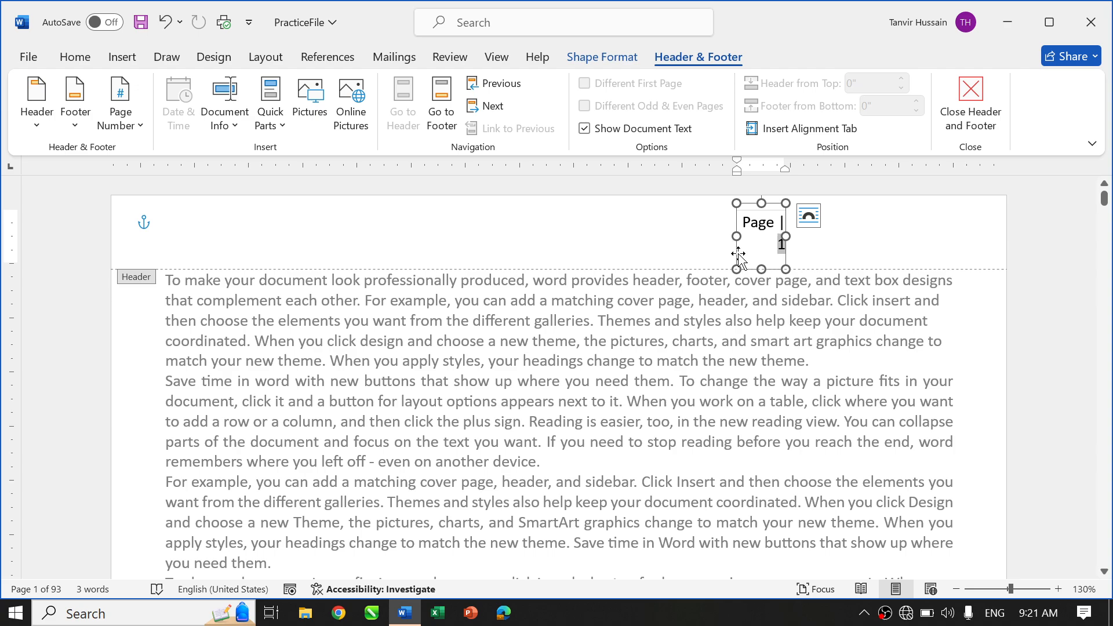
- Move the page number box to the left end of the header and delete it
left_click_drag(738, 255, 219, 198)
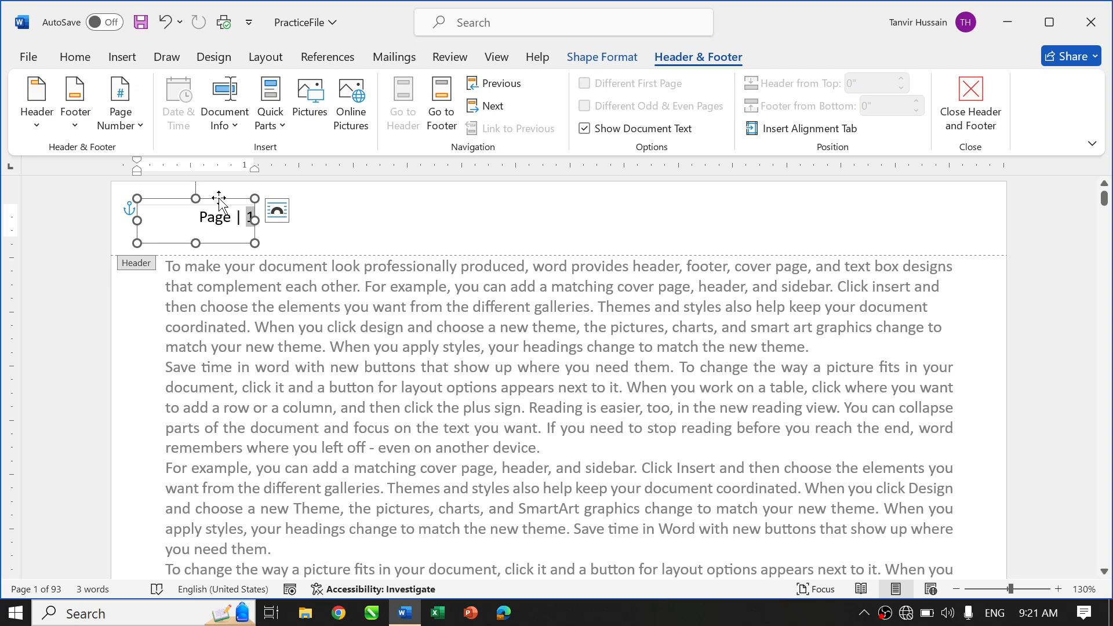
key("Delete")
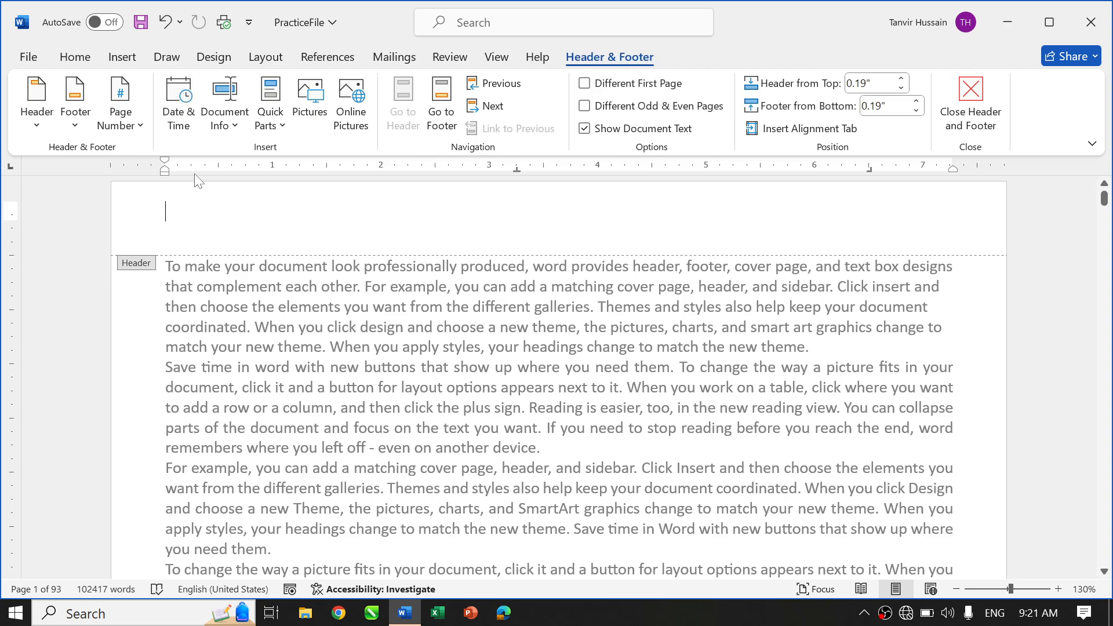
- Draw a rounded rectangle about 7.34" wide and 0.42" high across the header
left_click(122, 57)
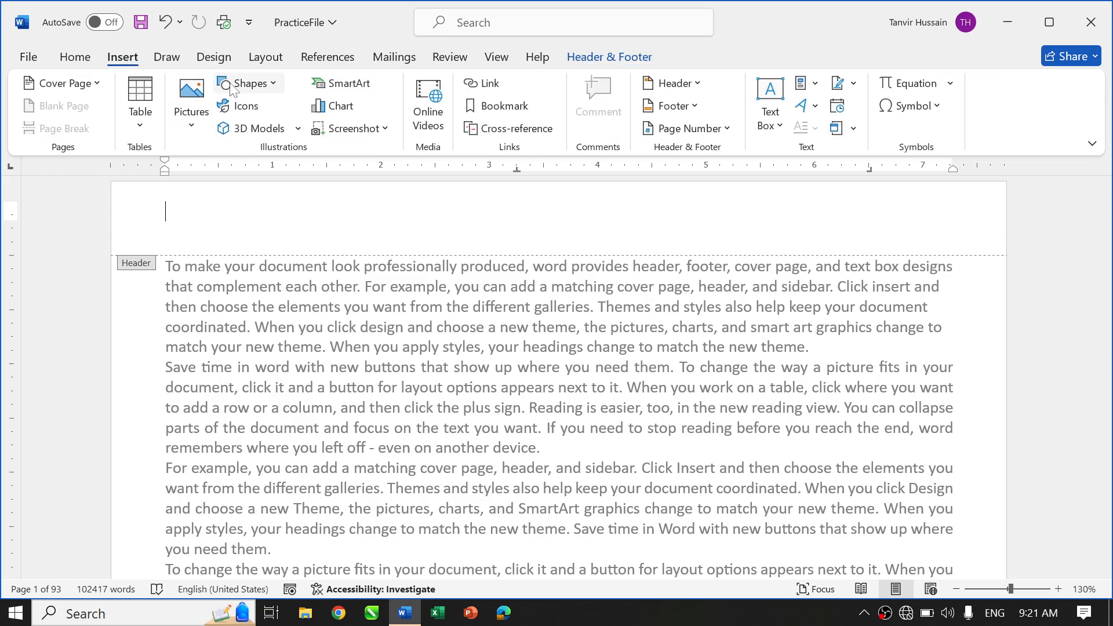
left_click(266, 88)
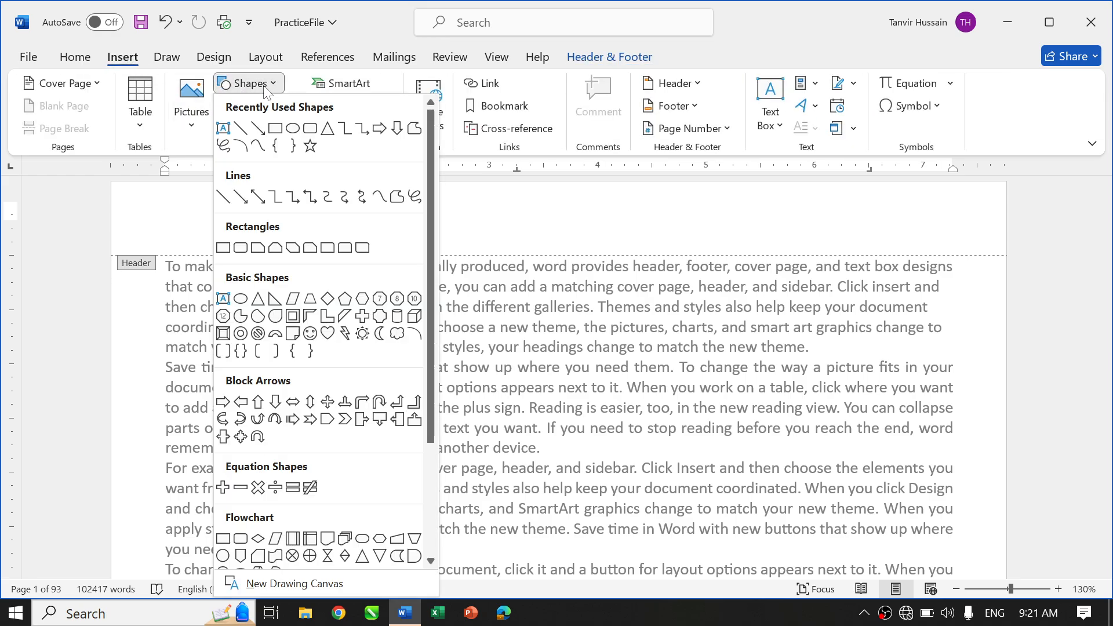
left_click(325, 129)
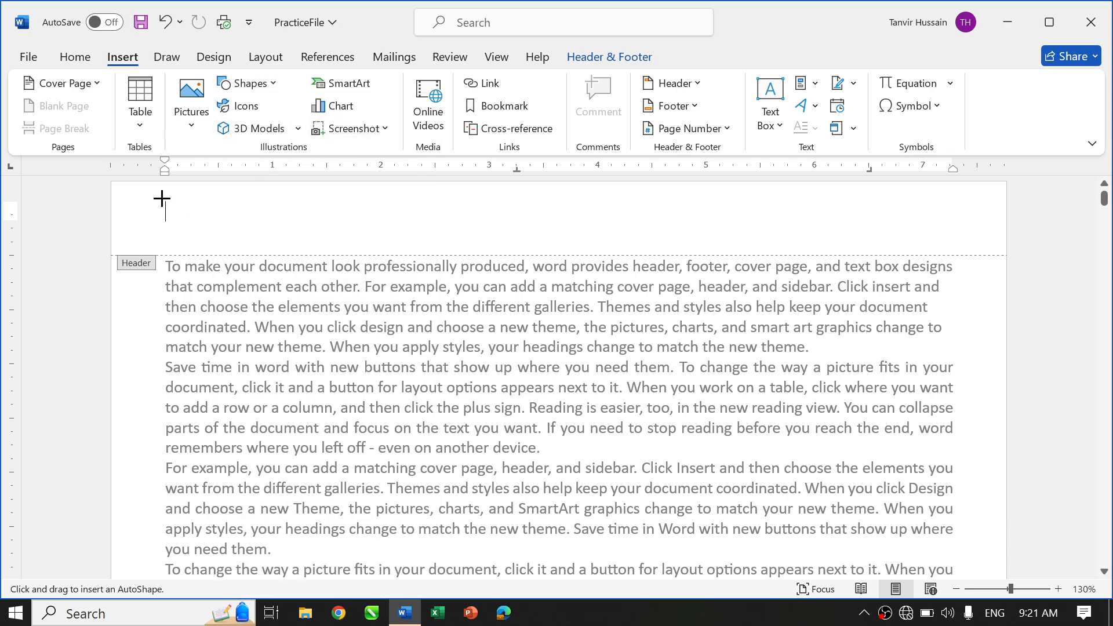
left_click_drag(162, 199, 958, 243)
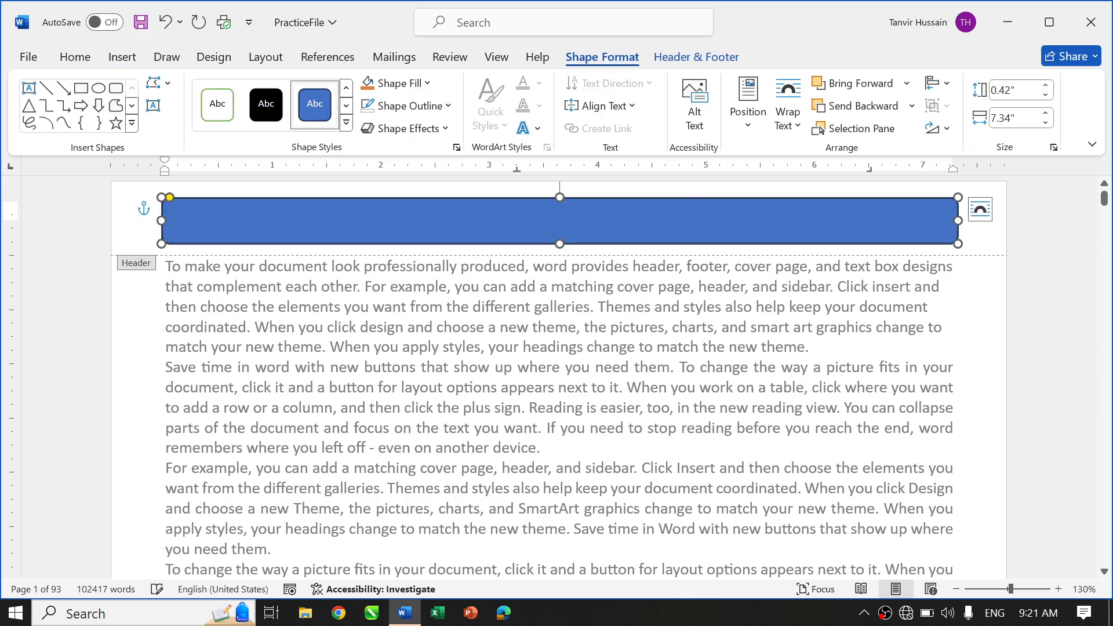
- Apply the first bevel effect preset to the header's rounded rectangle and return to the document body
left_click(448, 106)
left_click(427, 84)
left_click(428, 83)
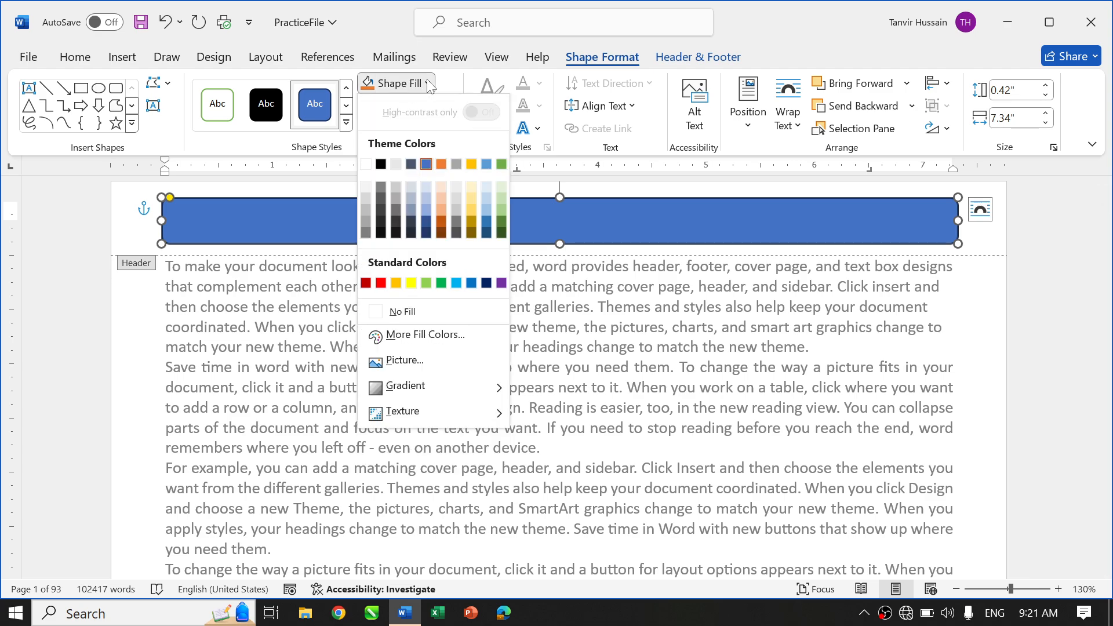
left_click(445, 85)
left_click(446, 129)
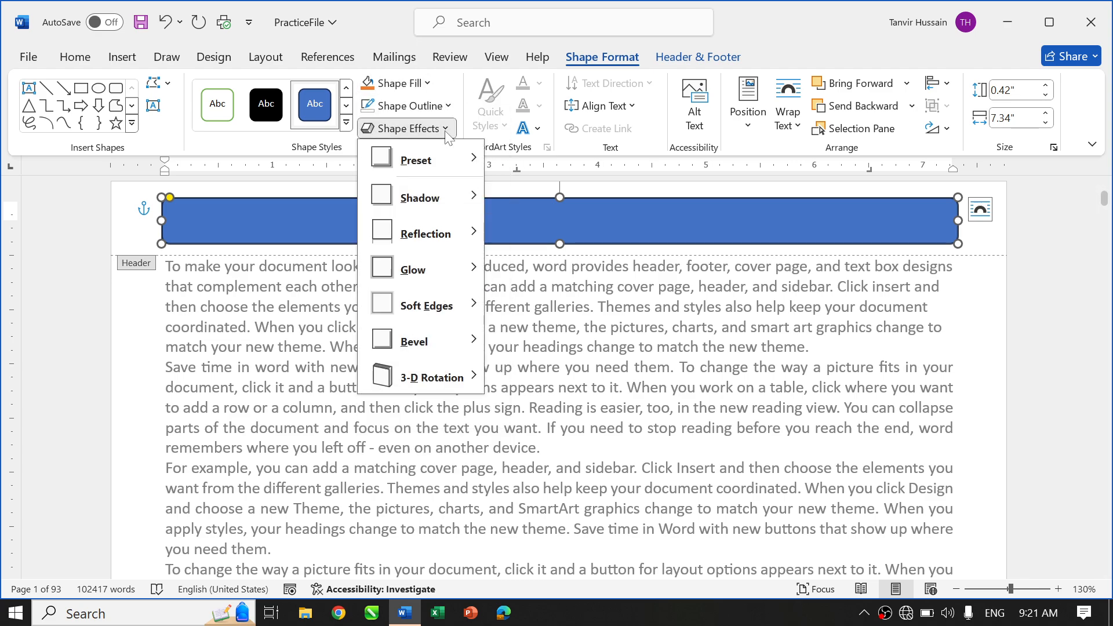
mouse_move(418, 343)
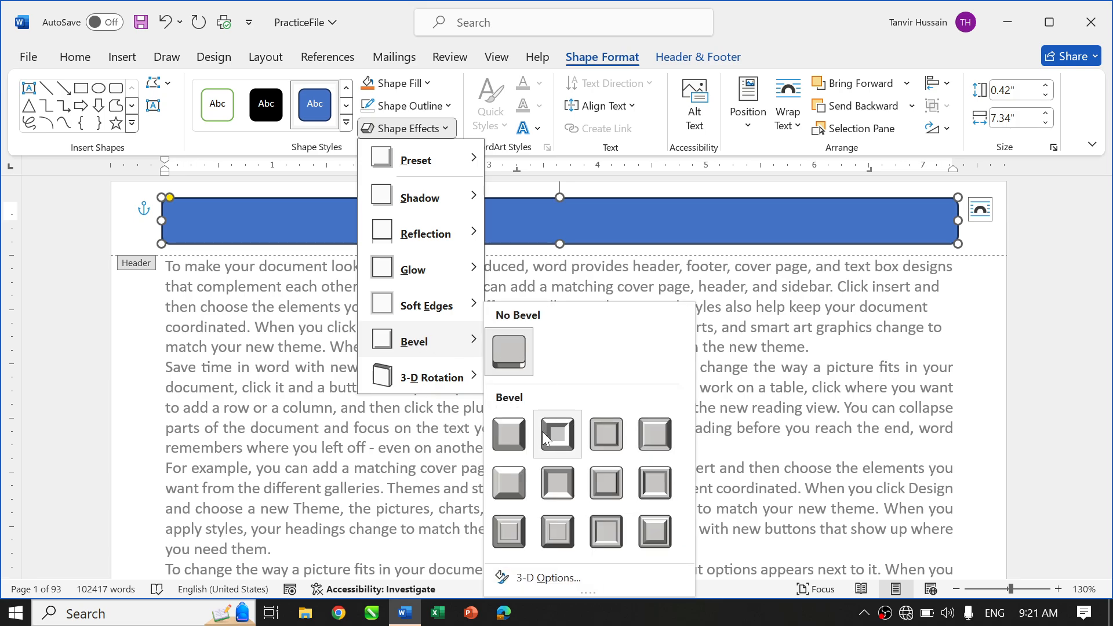
left_click(519, 435)
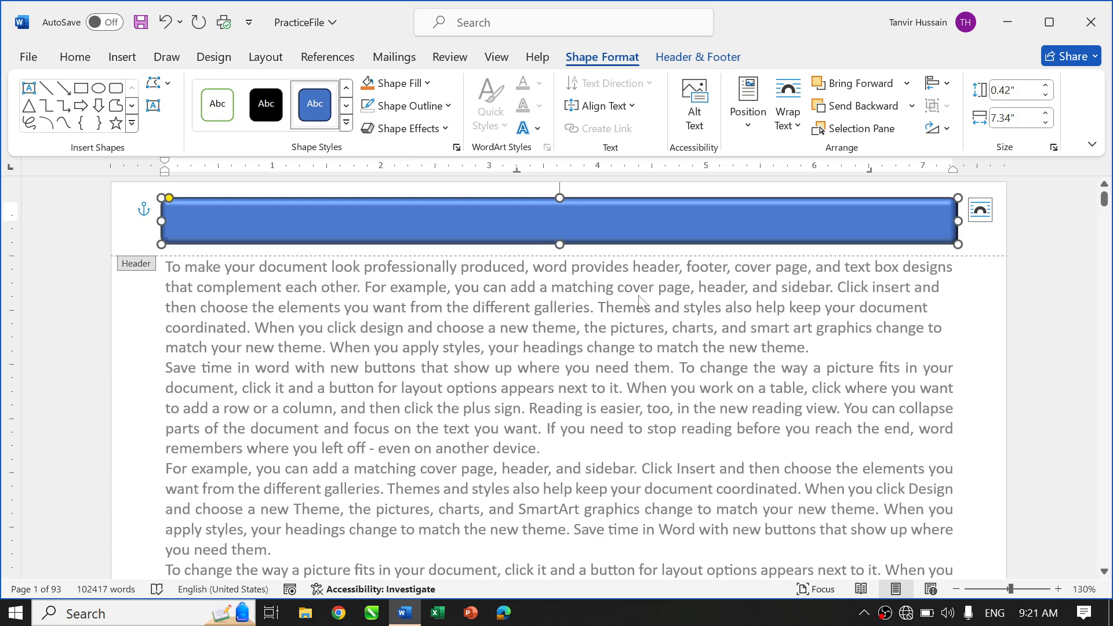
double_click(528, 286)
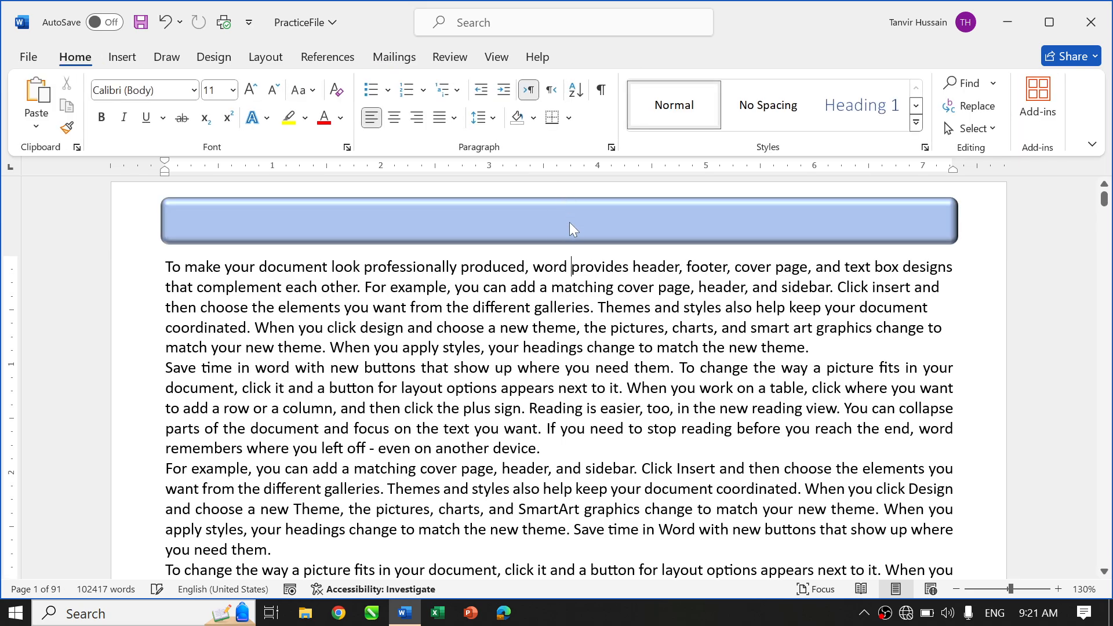
- Reopen the header, delete the beveled rounded rectangle and return to the body text
double_click(571, 226)
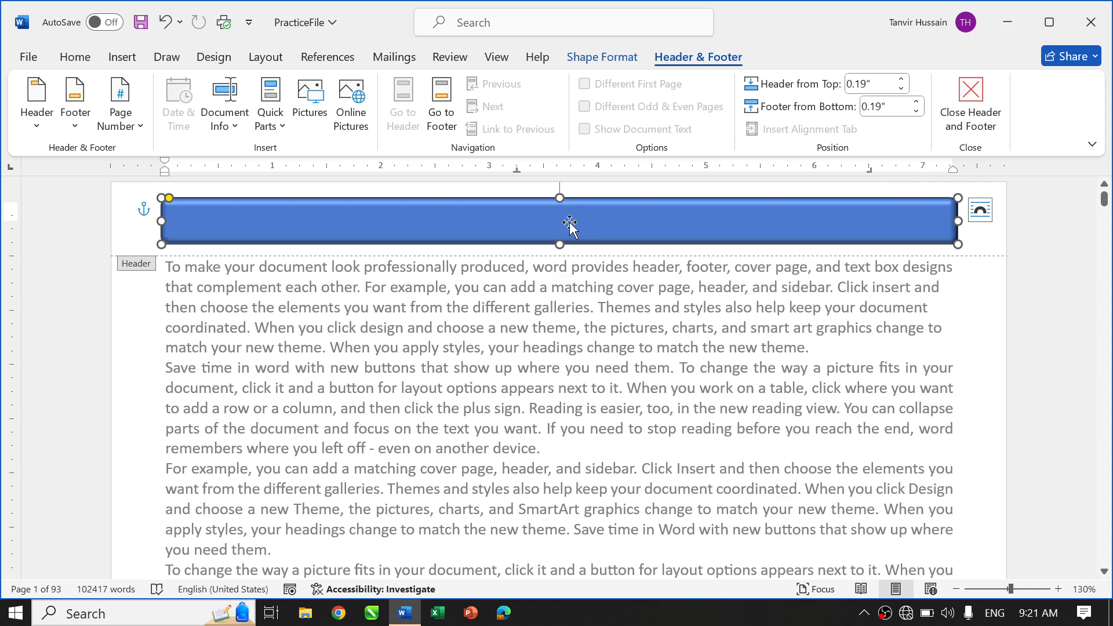
key("Delete")
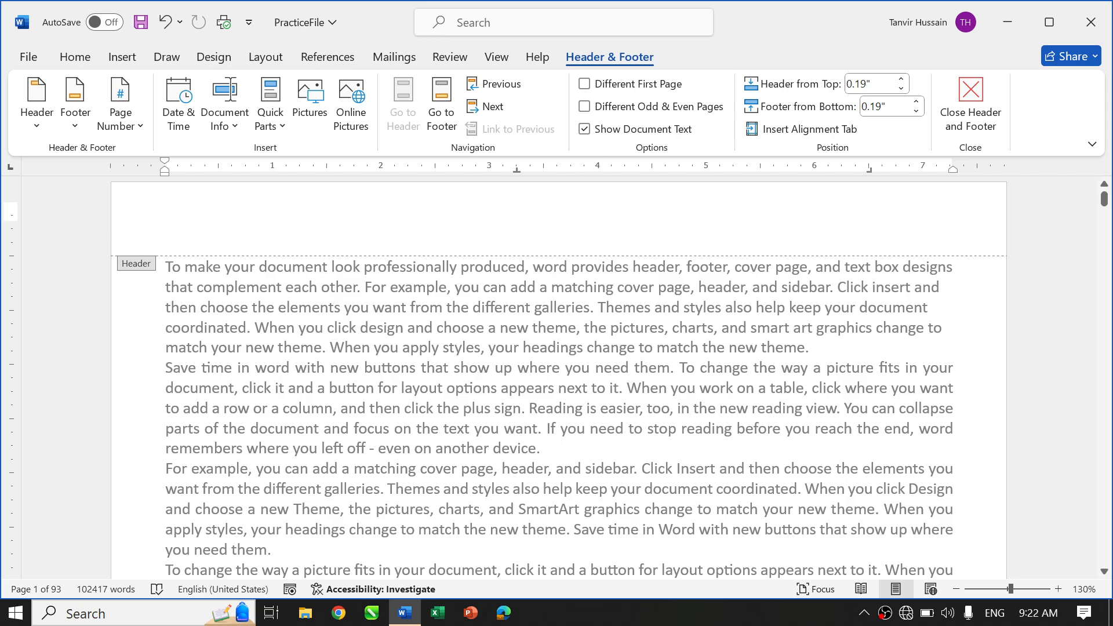
double_click(321, 307)
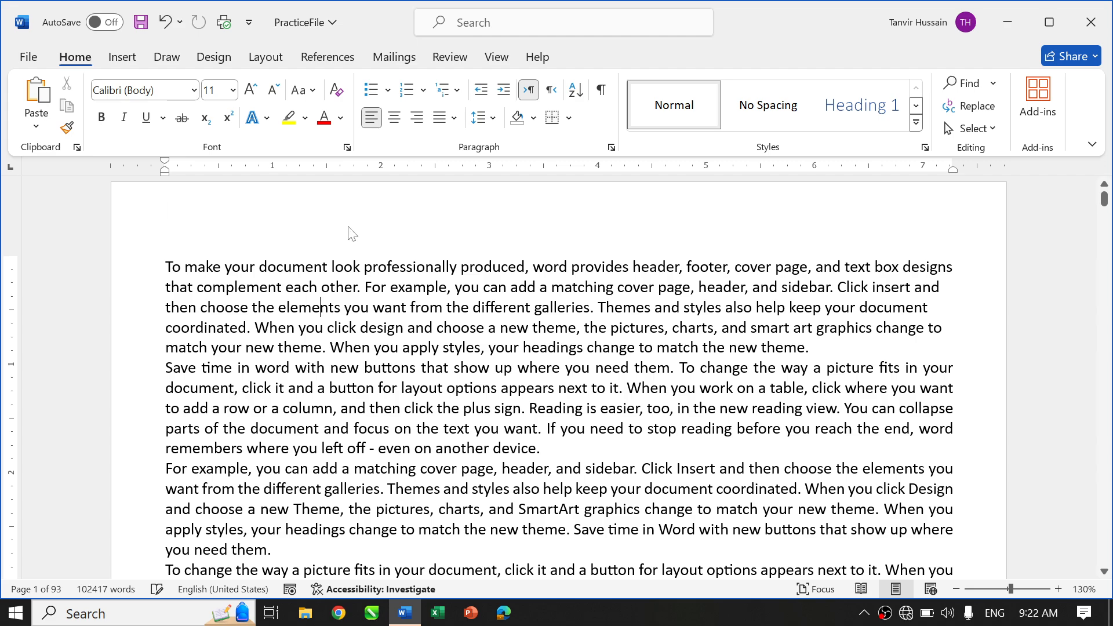
- Open the first page's header for editing and switch back and forth between its header and footer
left_click(122, 58)
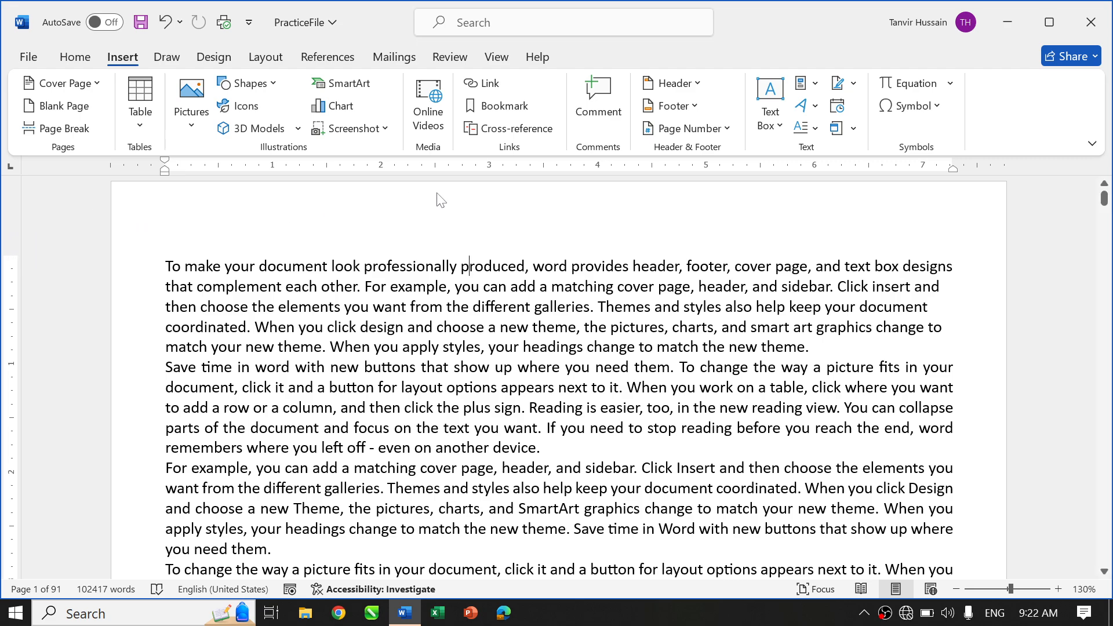
double_click(481, 201)
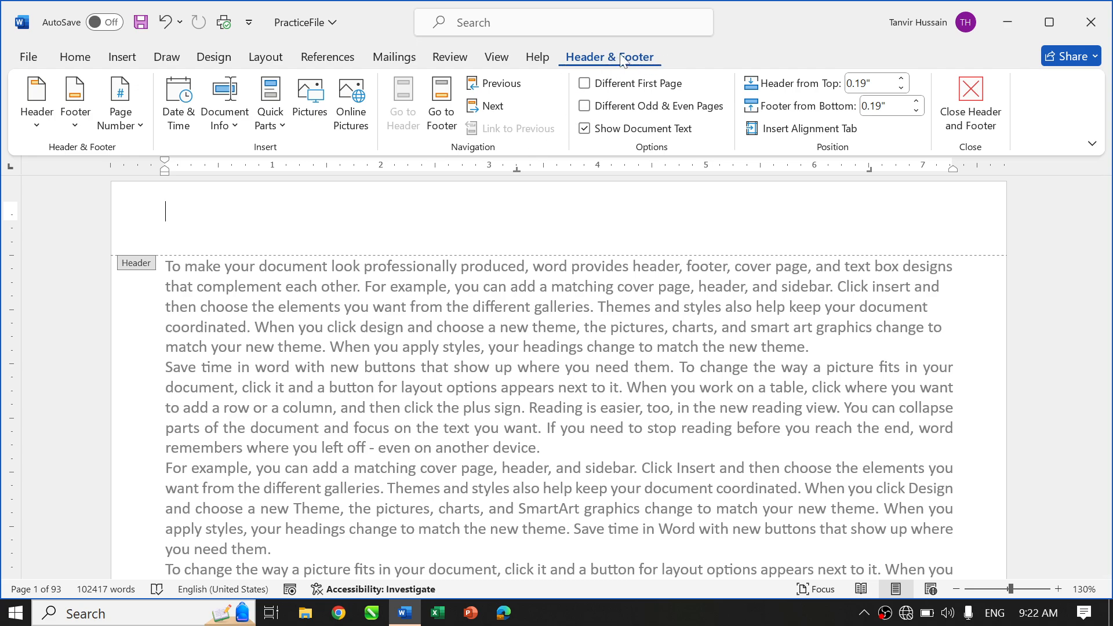
left_click(442, 104)
left_click(401, 95)
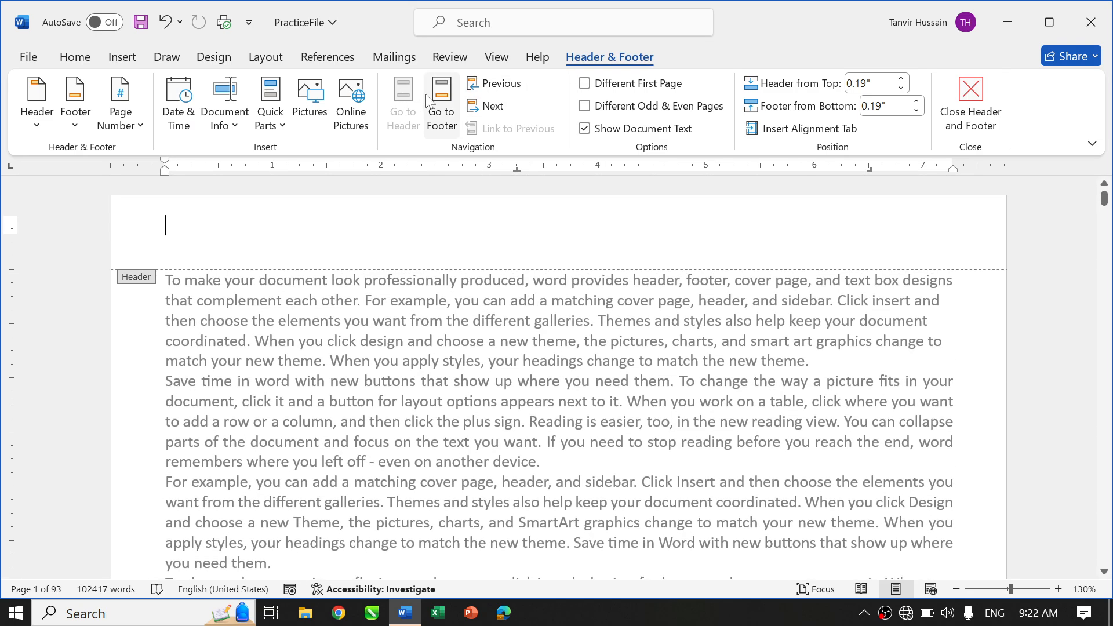
left_click(437, 95)
left_click(394, 98)
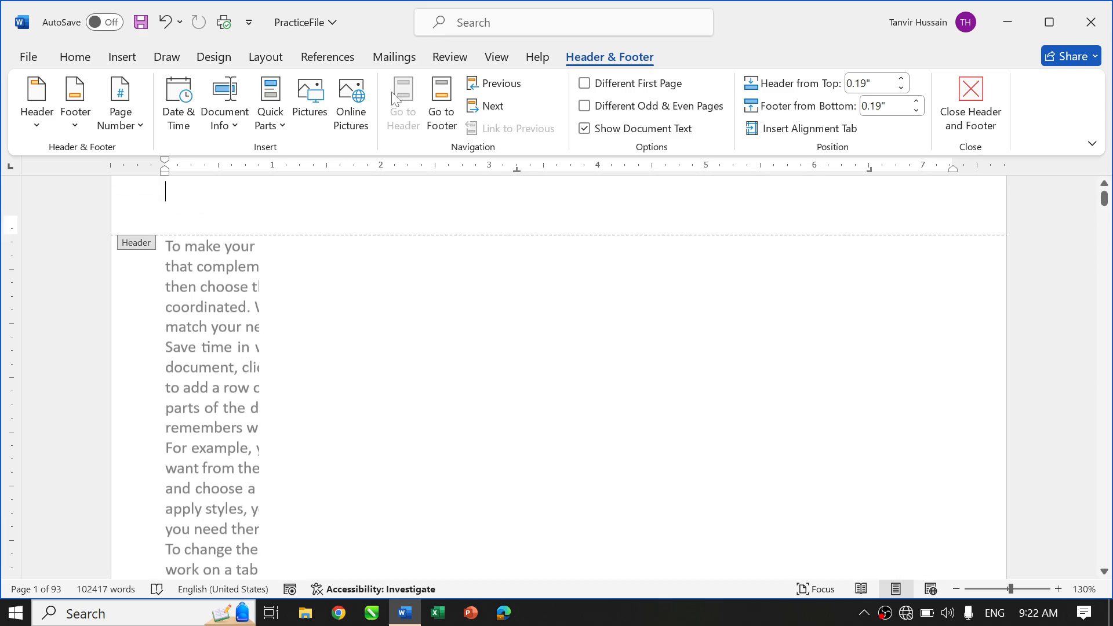
left_click(446, 96)
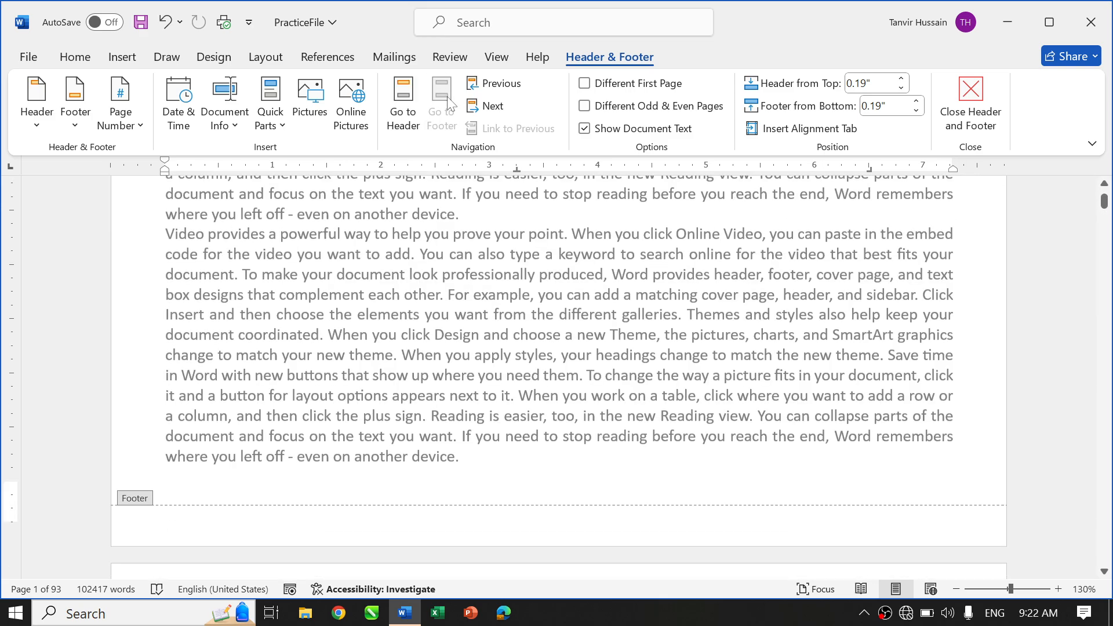
key("Down")
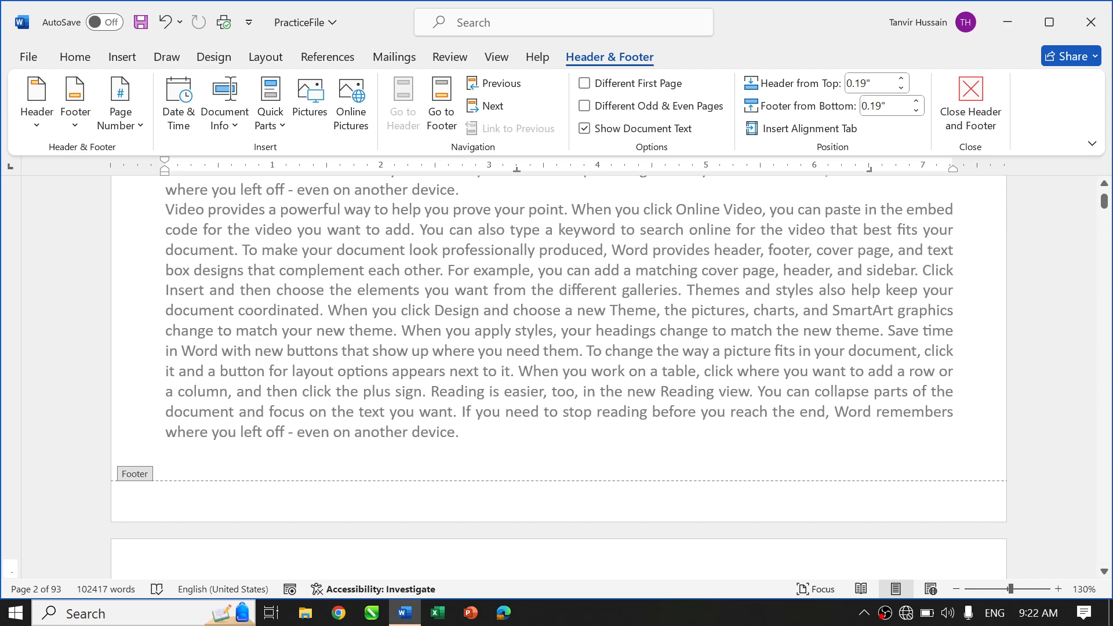
scroll(389, 273, "down", 6)
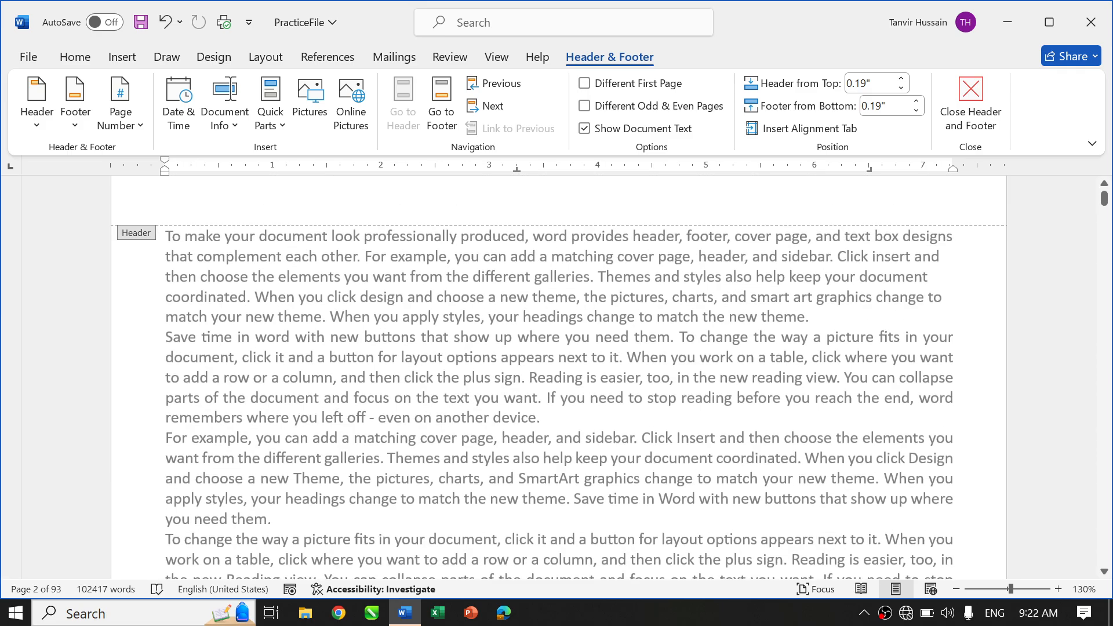
scroll(556, 376, "up", 1)
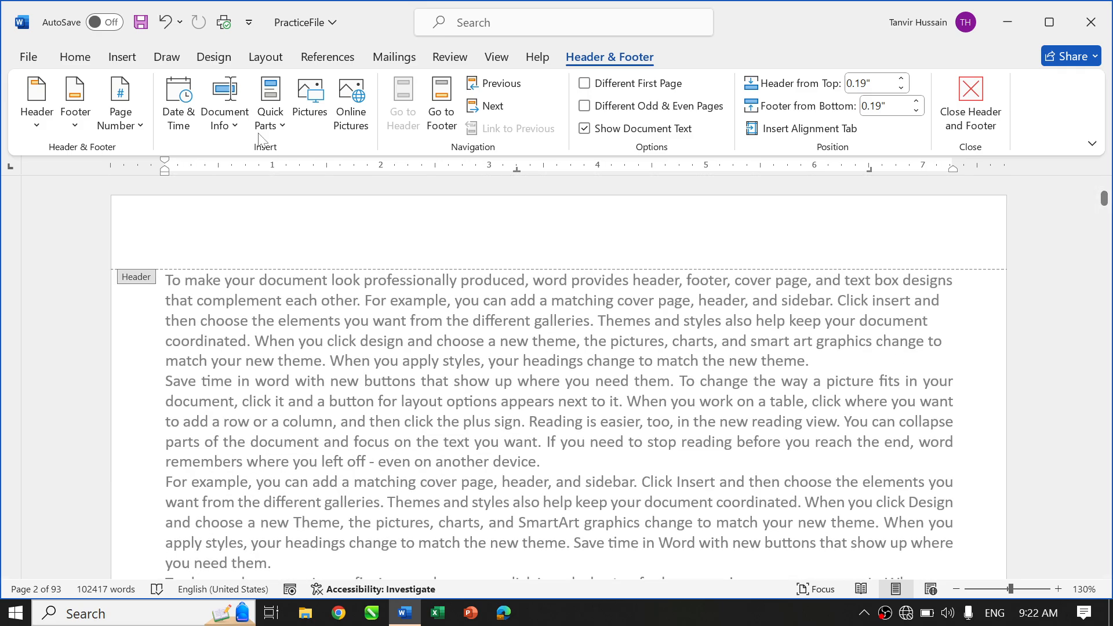
- Review the page number placement options and the available date and time formats without inserting anything
left_click(135, 122)
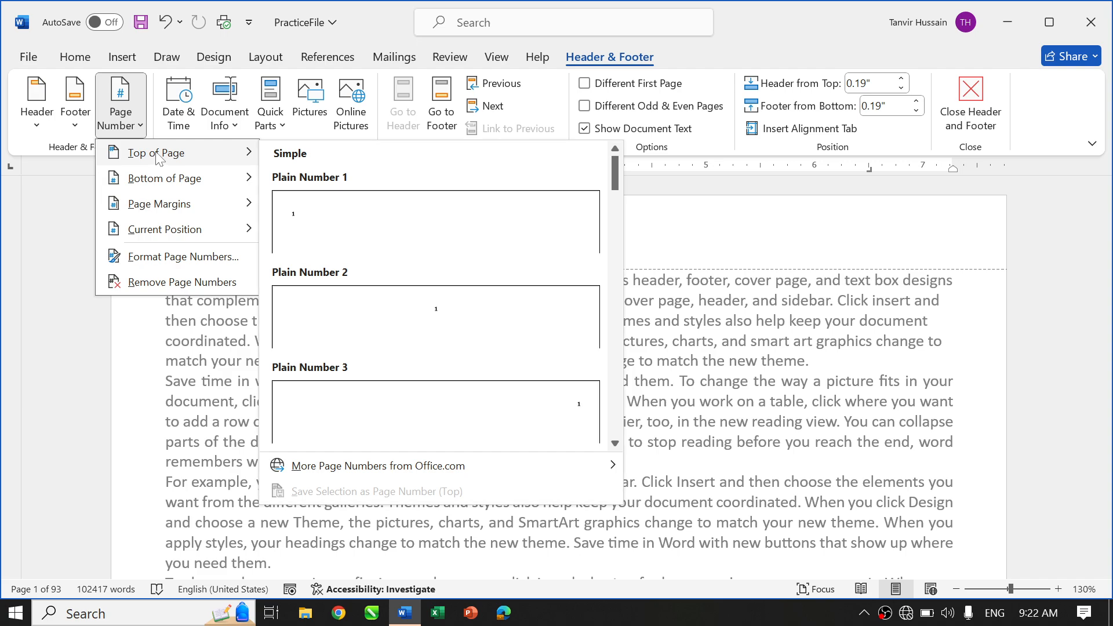
mouse_move(194, 184)
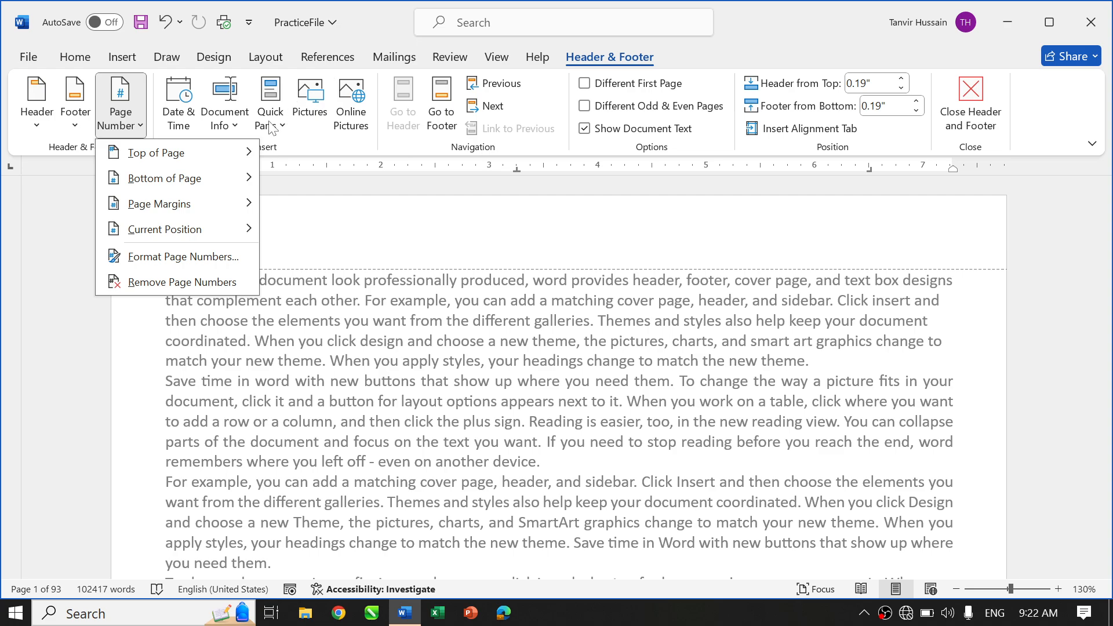
left_click(179, 116)
left_click(179, 116)
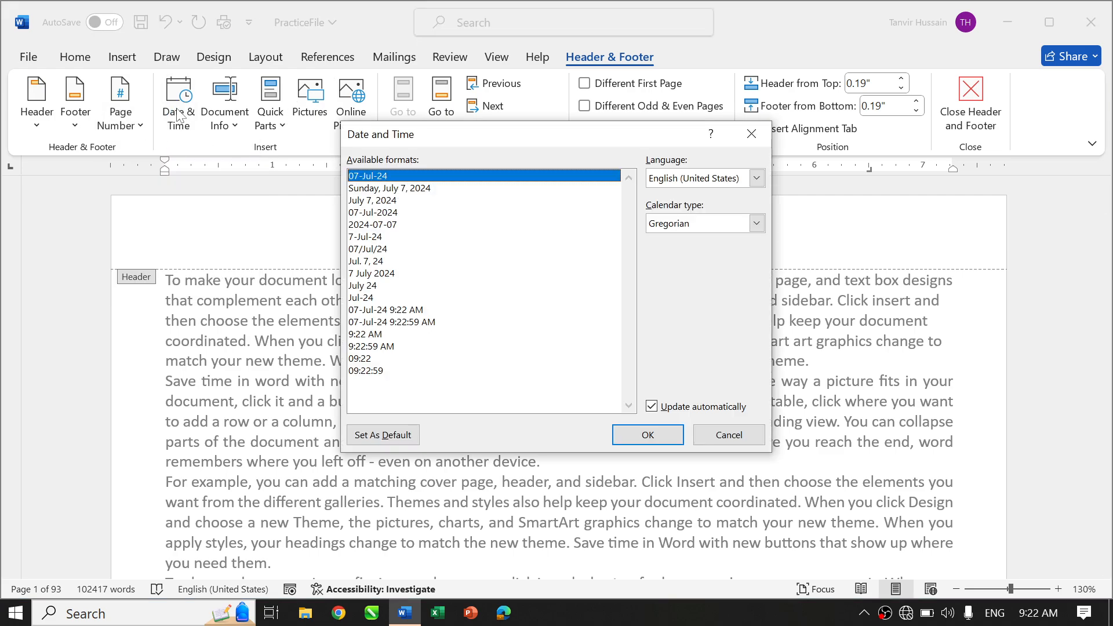
left_click(751, 134)
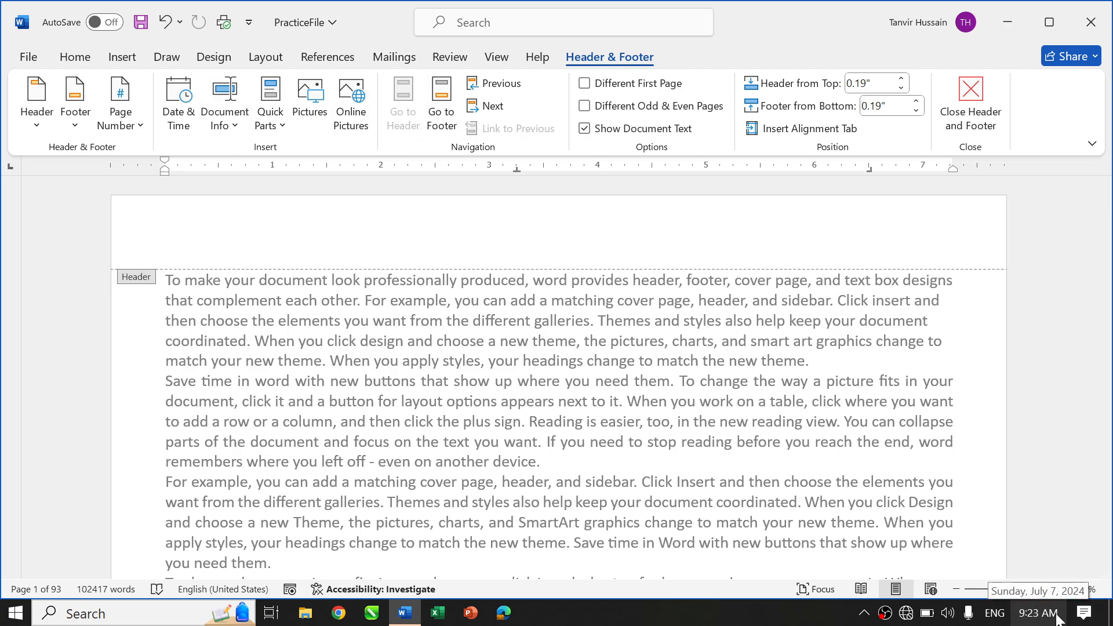
mouse_move(1032, 617)
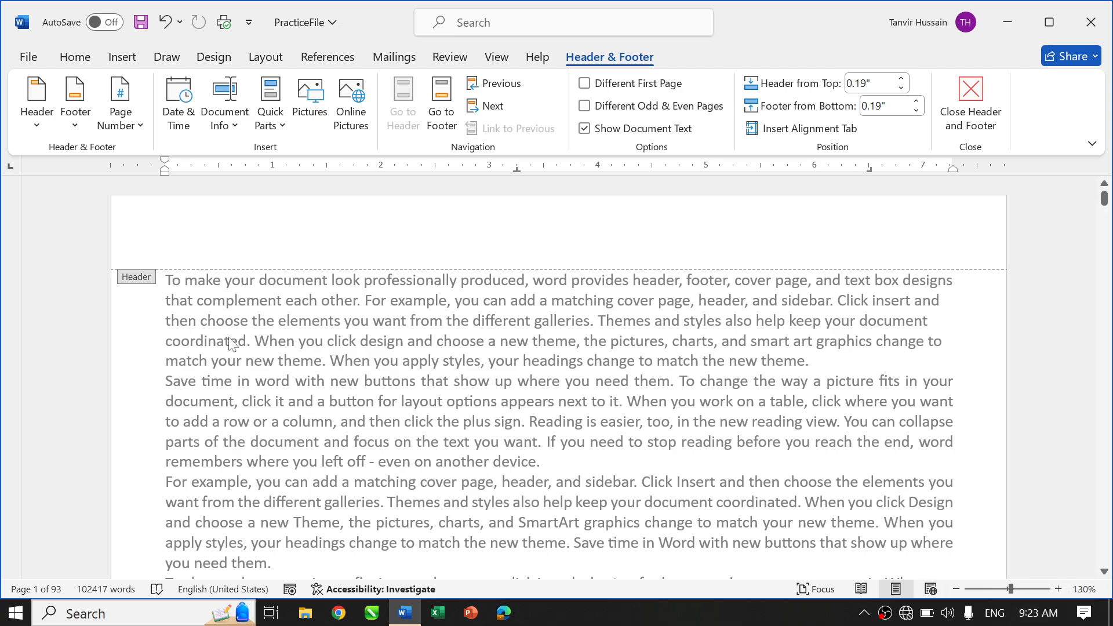
- Insert the current page number field (Page) in the header, followed by a vertical bar separator
left_click(230, 124)
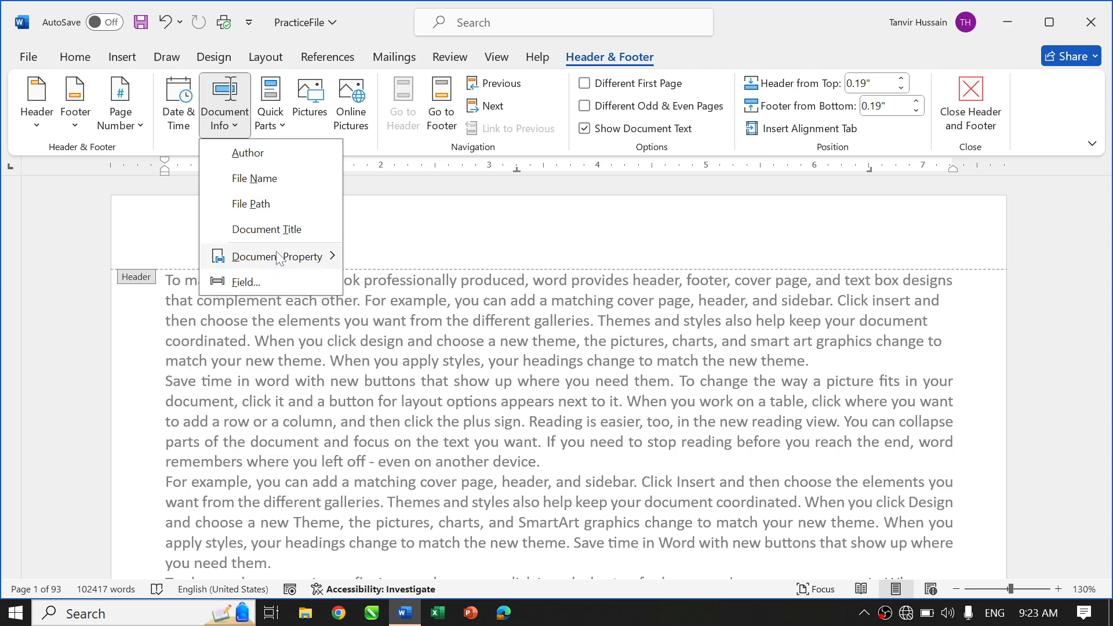
mouse_move(284, 257)
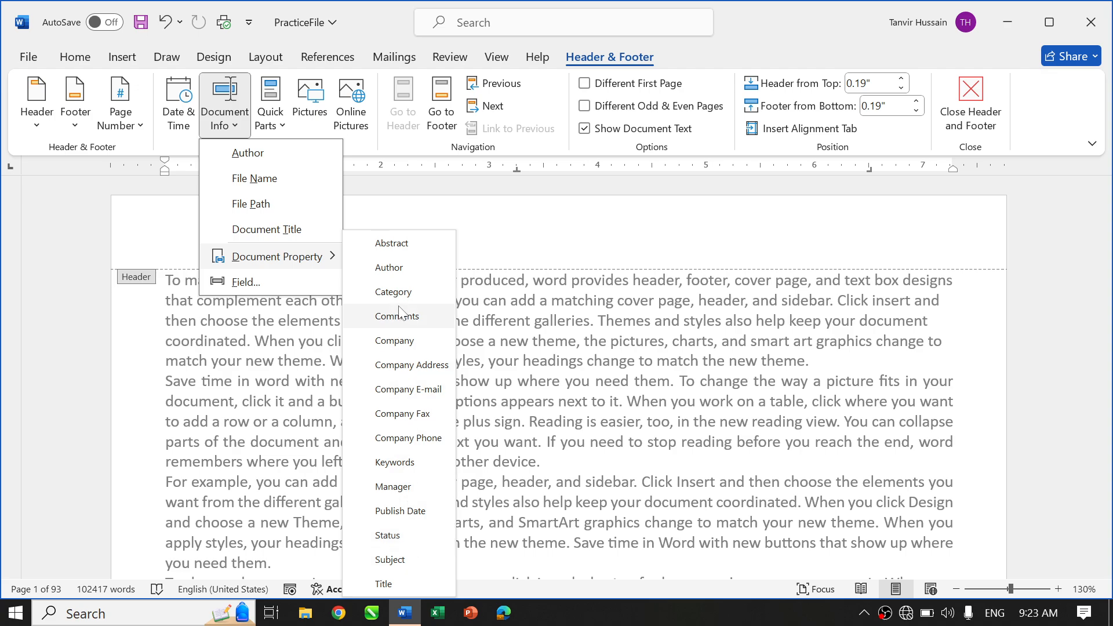
left_click(290, 283)
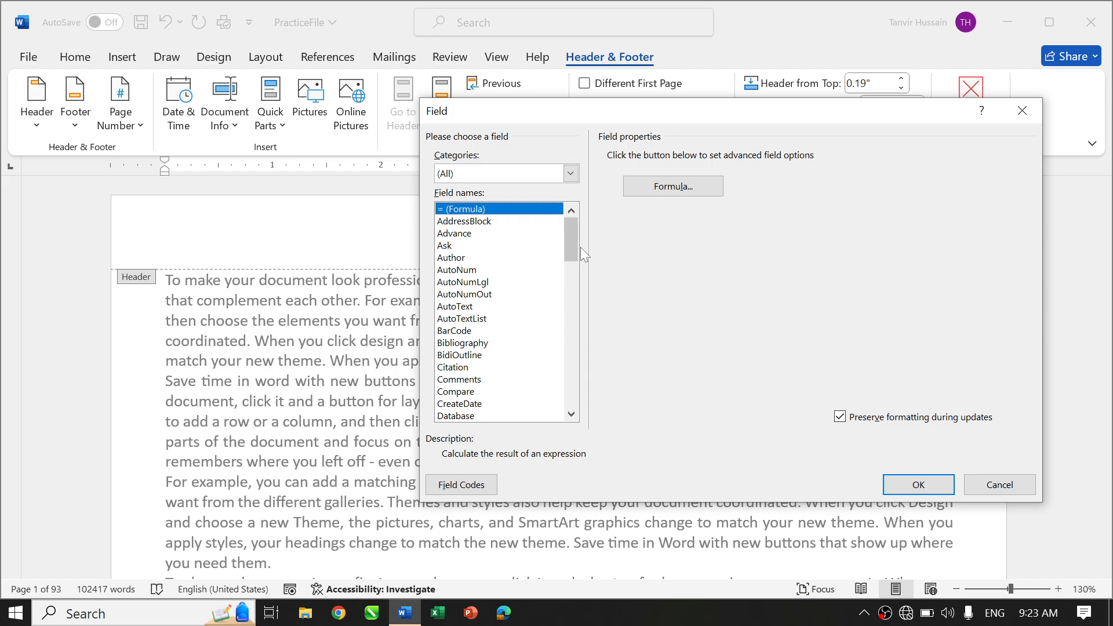
key("p")
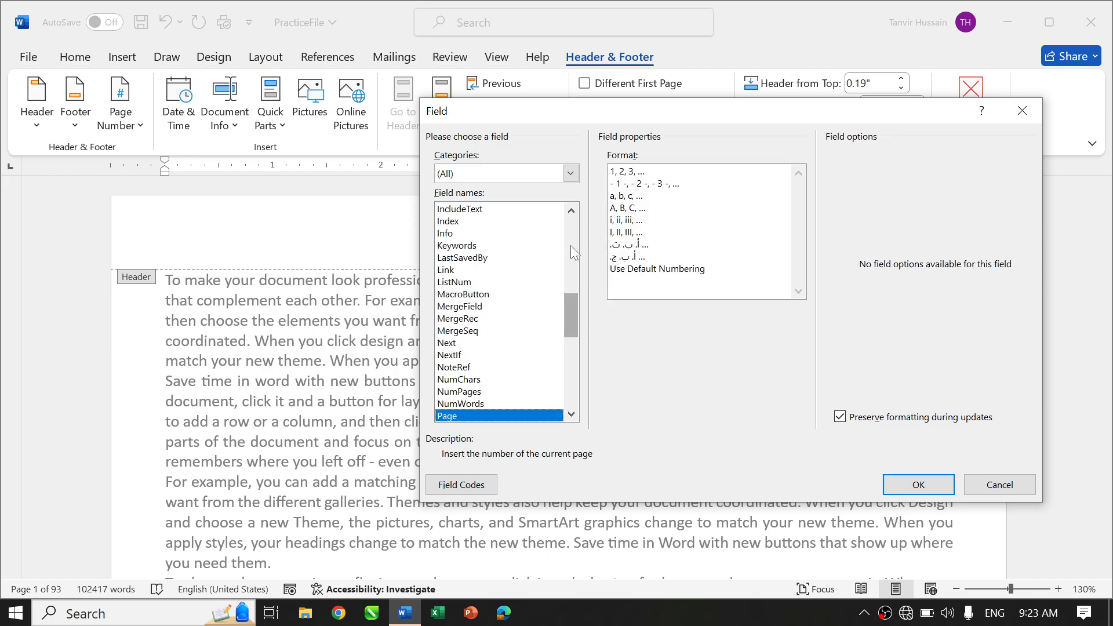
left_click(918, 485)
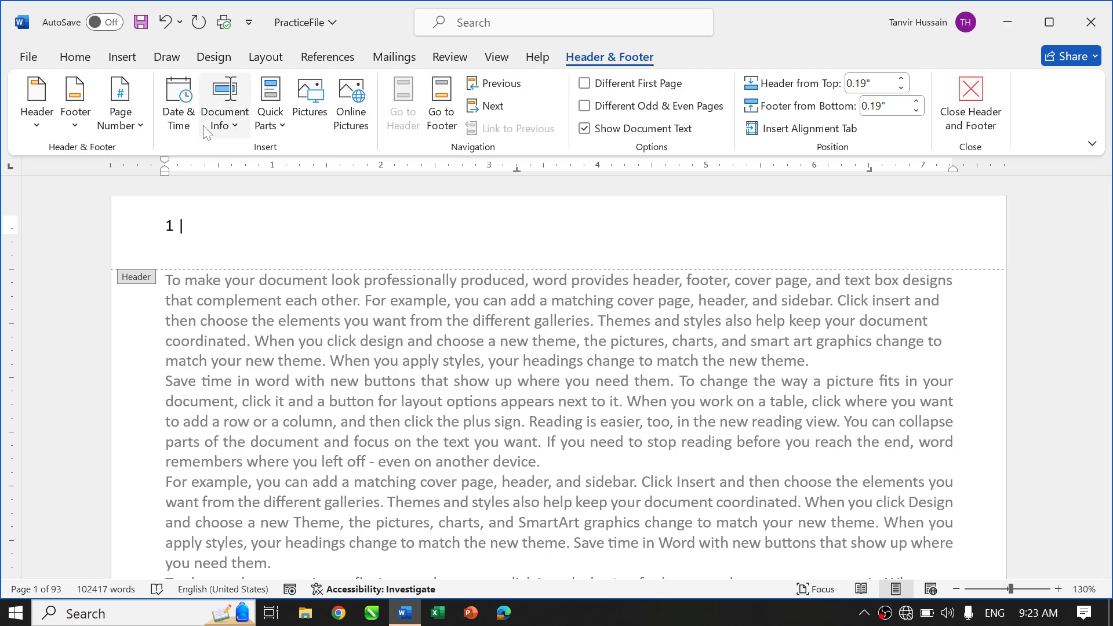
- Insert the total page count field (NumPages) after the vertical bar in the header, leaving its format at (none)
left_click(270, 113)
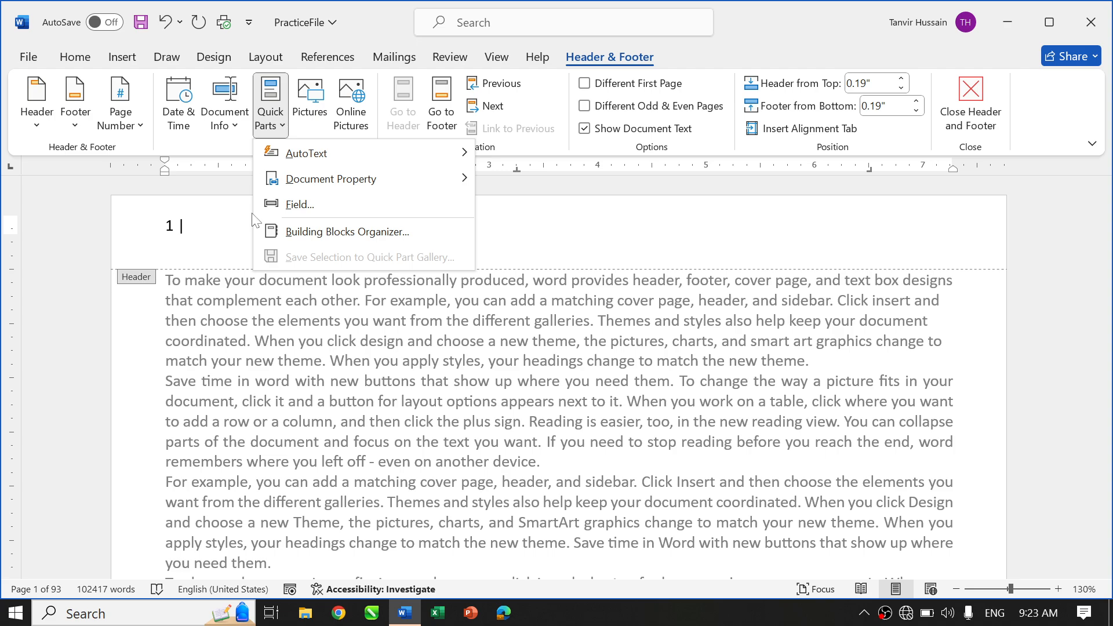
left_click(224, 110)
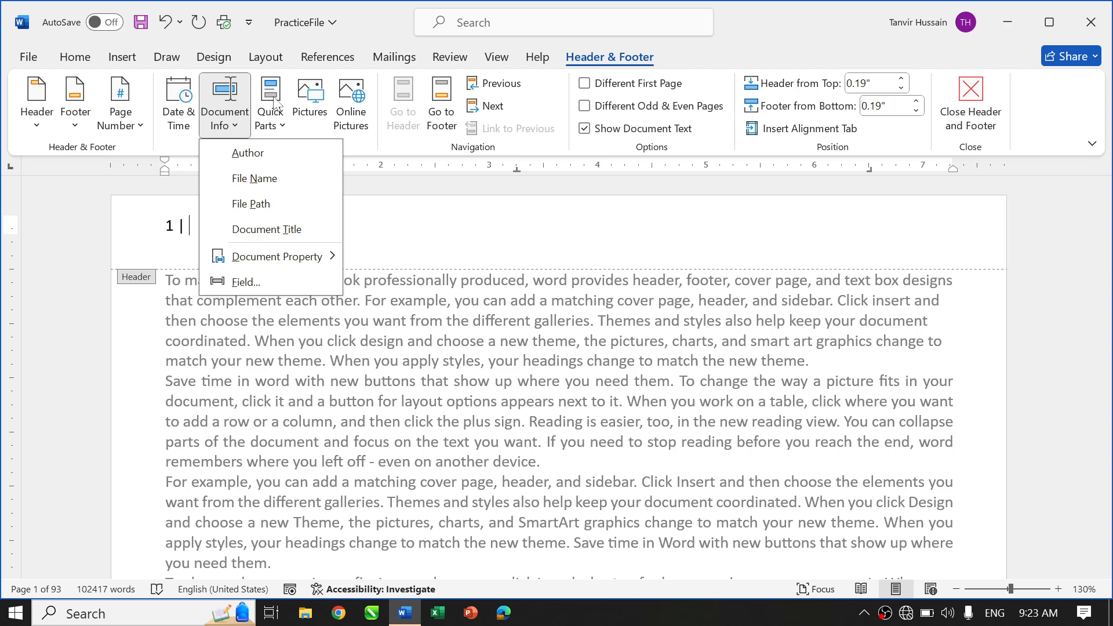
left_click(277, 129)
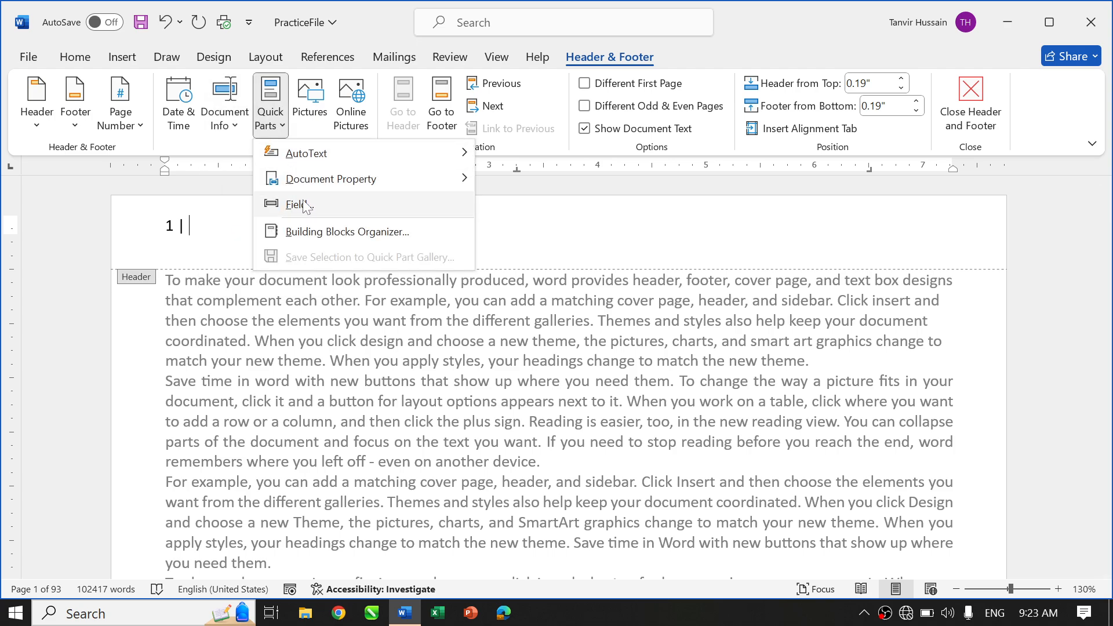
left_click(330, 209)
key("n")
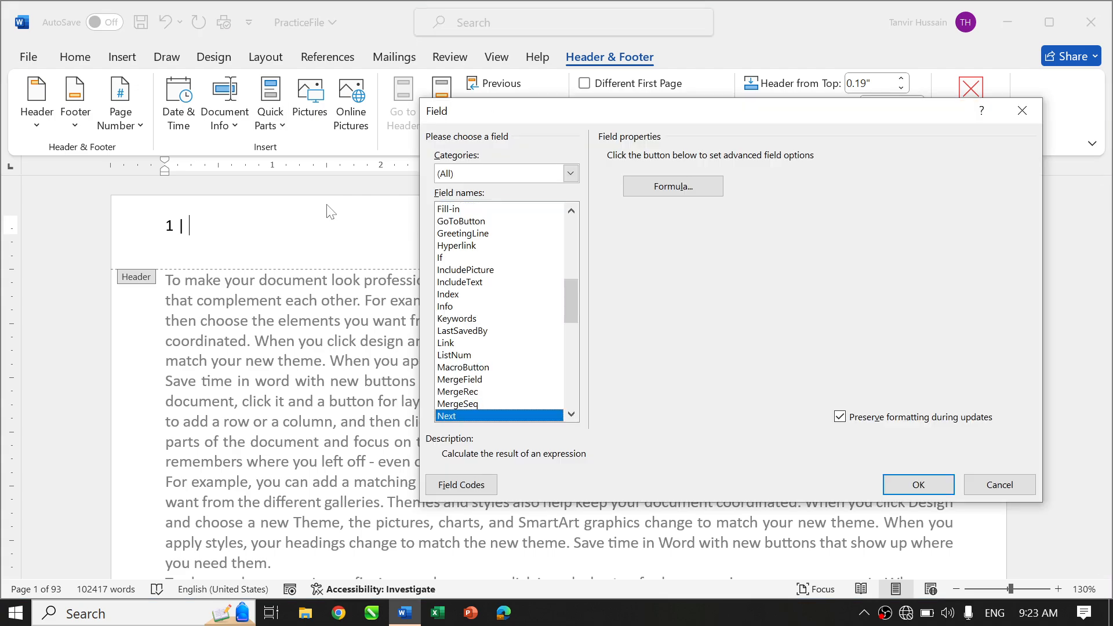
left_click(571, 414)
left_click(571, 413)
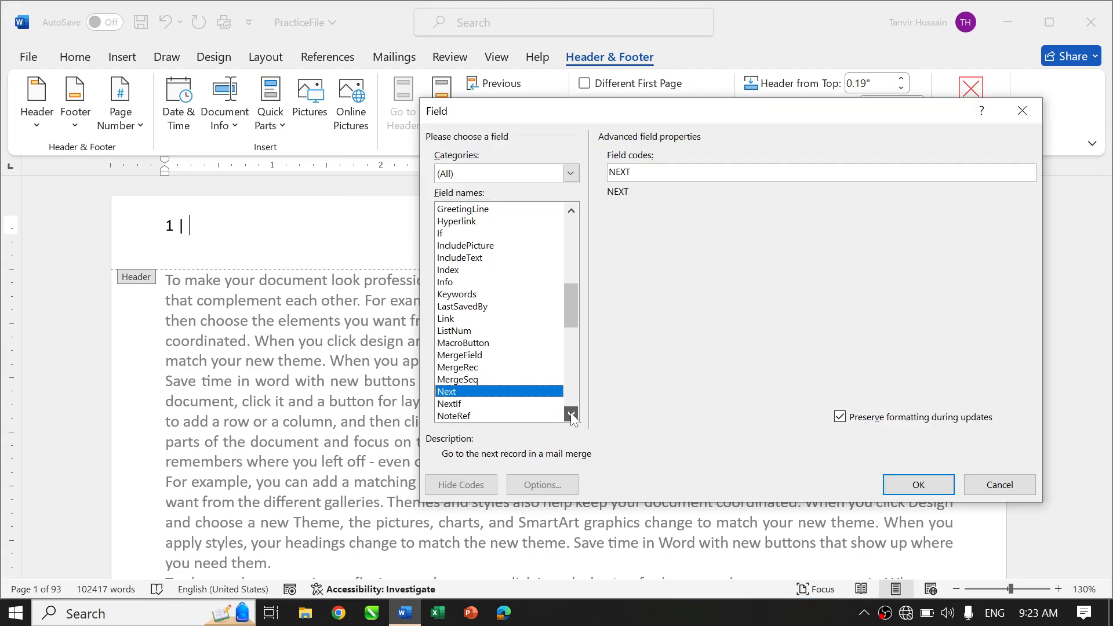
left_click(571, 414)
left_click(571, 414)
left_click(570, 413)
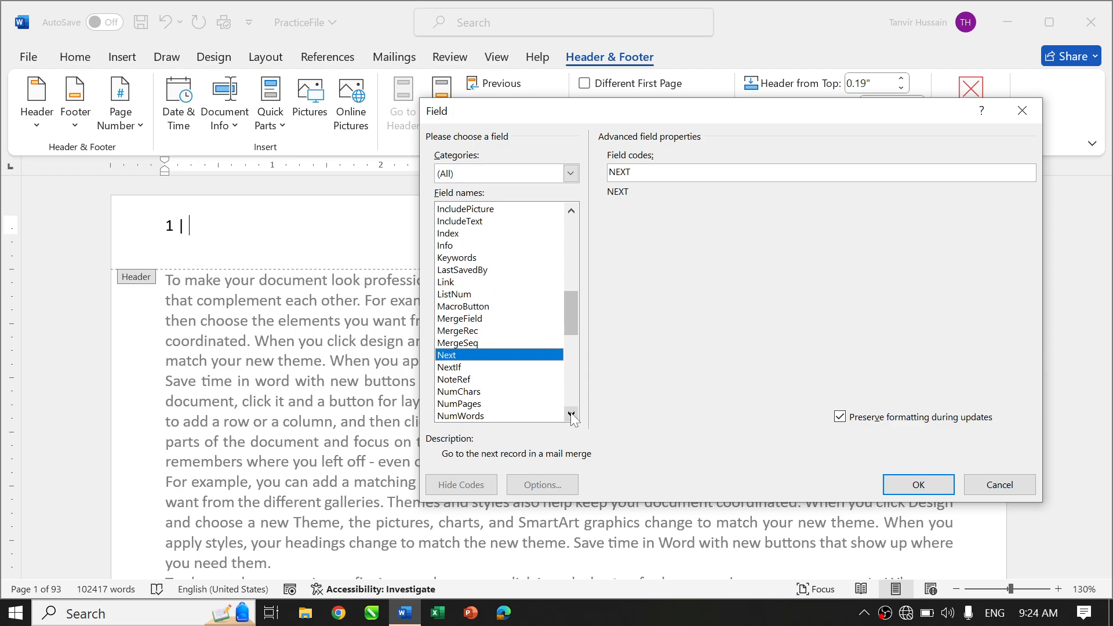
left_click(467, 406)
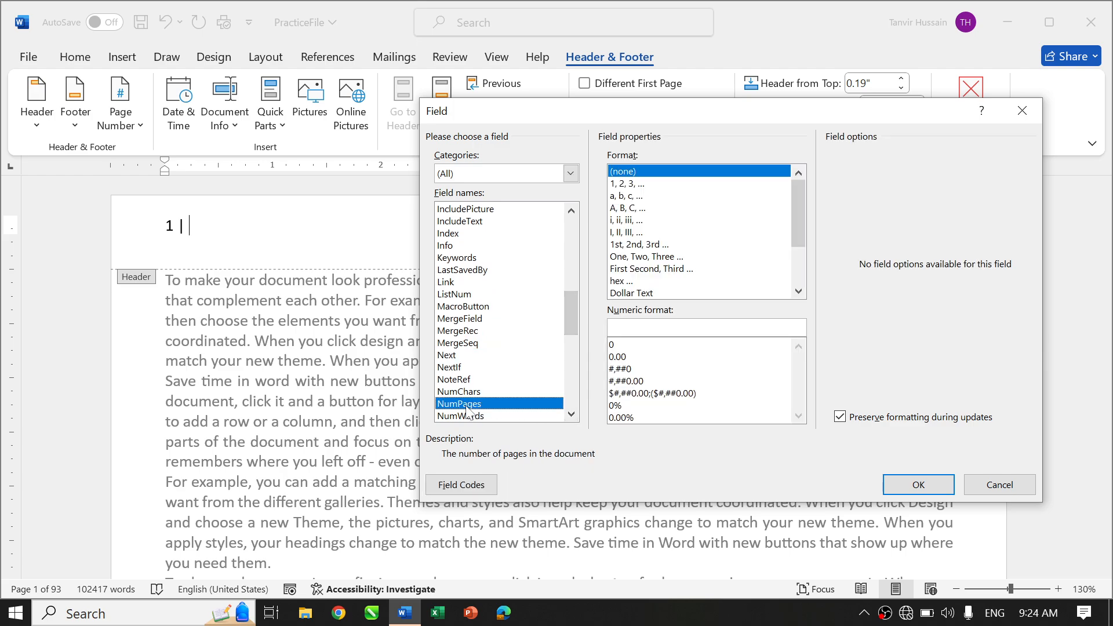
left_click(926, 481)
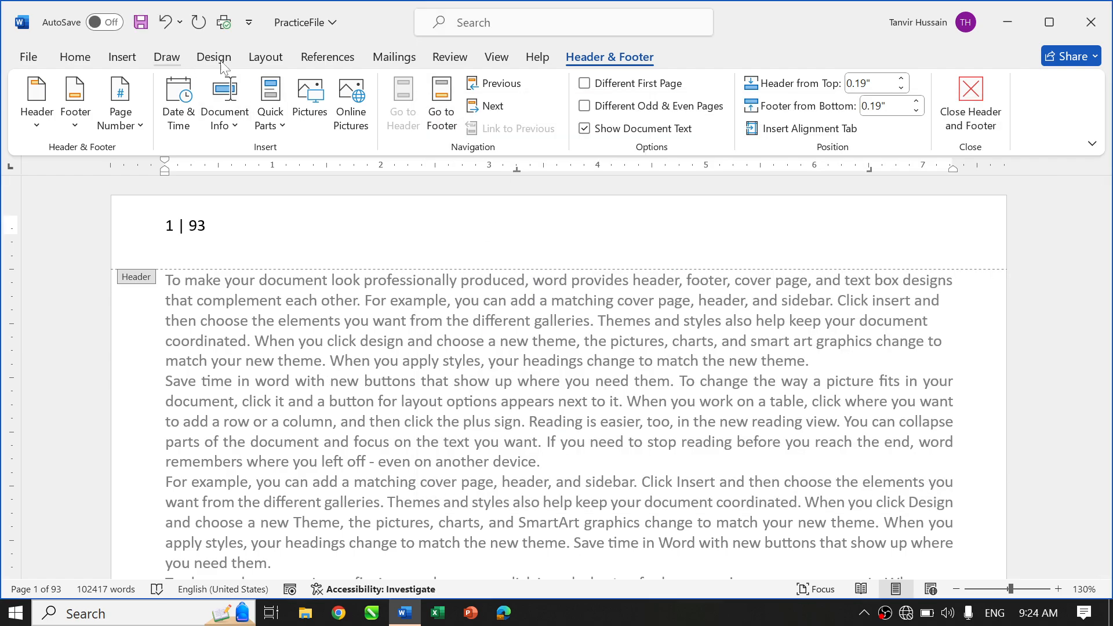
- Browse the page number designs for the page margins and the bottom of the page, down to the With Shapes group
left_click(133, 137)
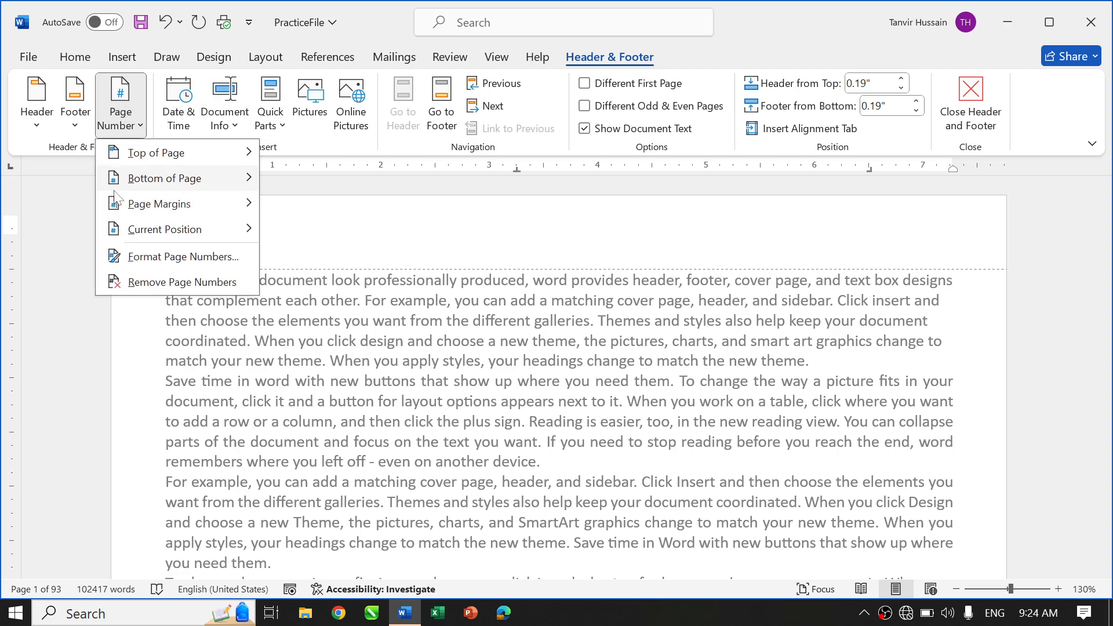
mouse_move(185, 203)
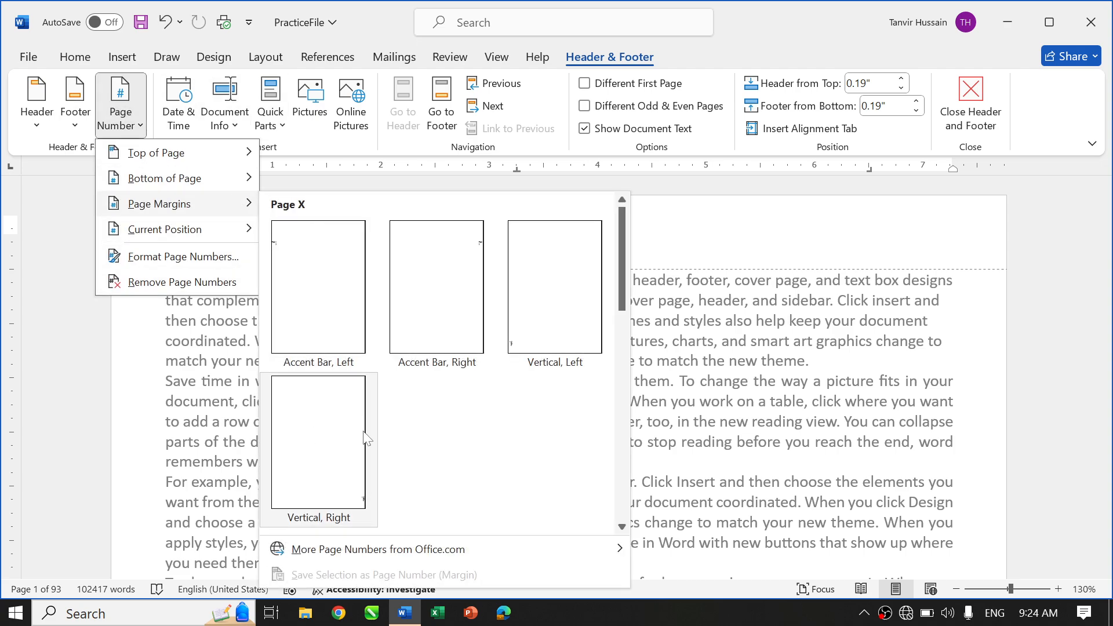
scroll(366, 432, "down", 5)
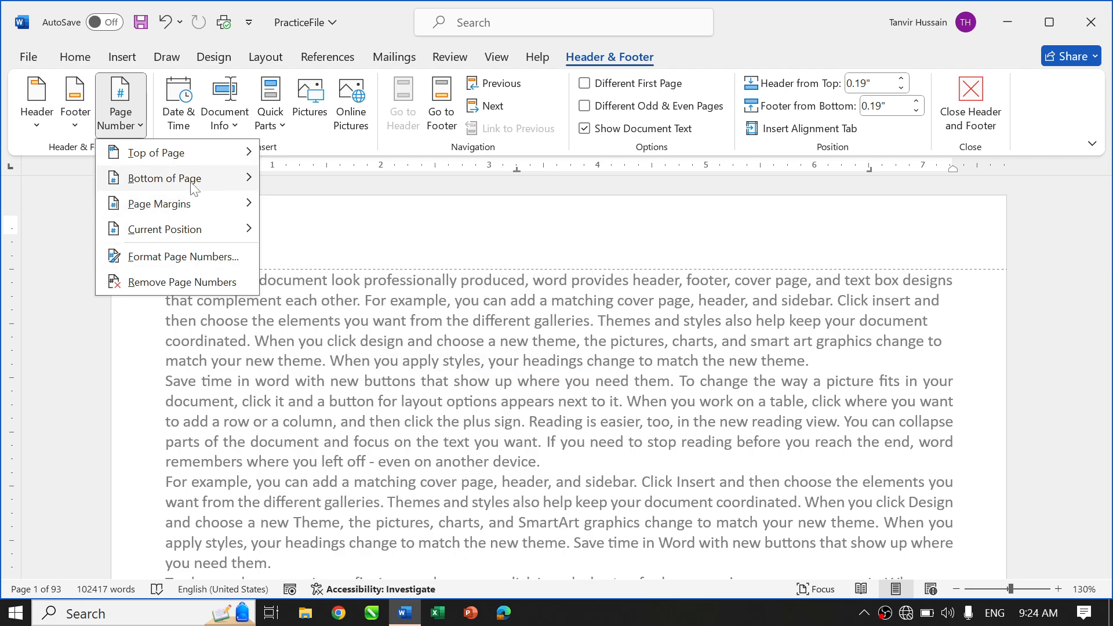
mouse_move(186, 177)
scroll(423, 434, "down", 10)
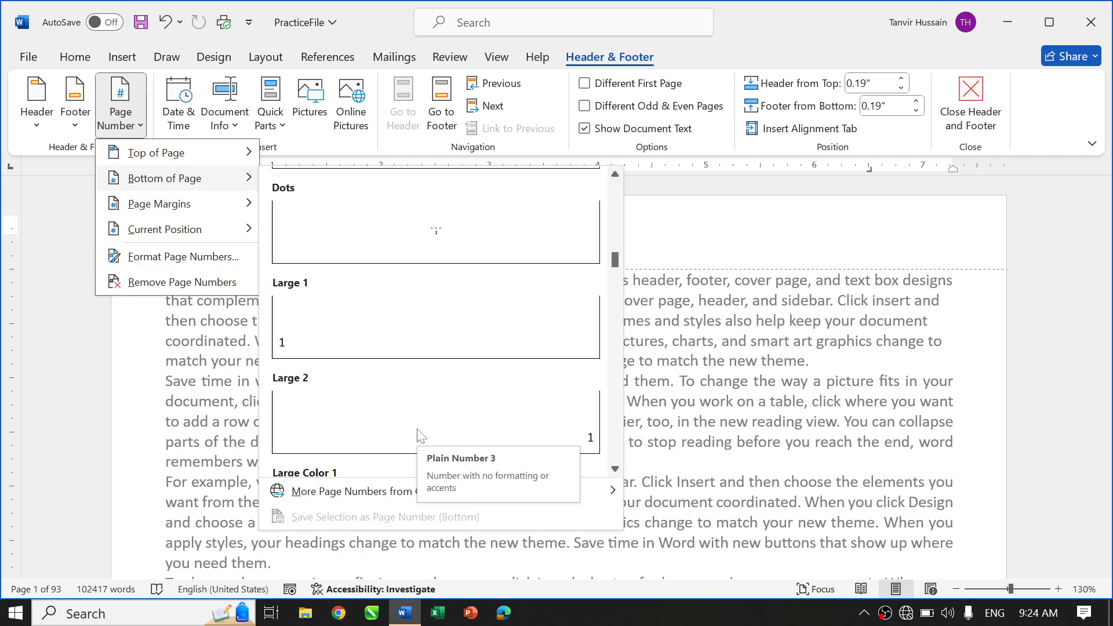
scroll(420, 435, "down", 6)
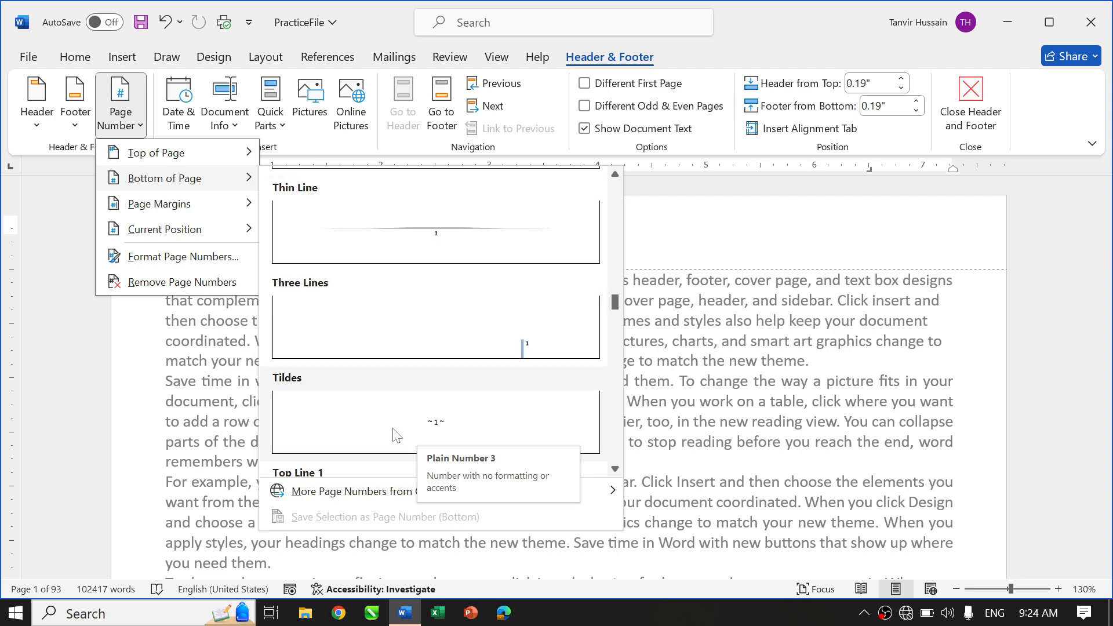
scroll(398, 457, "down", 6)
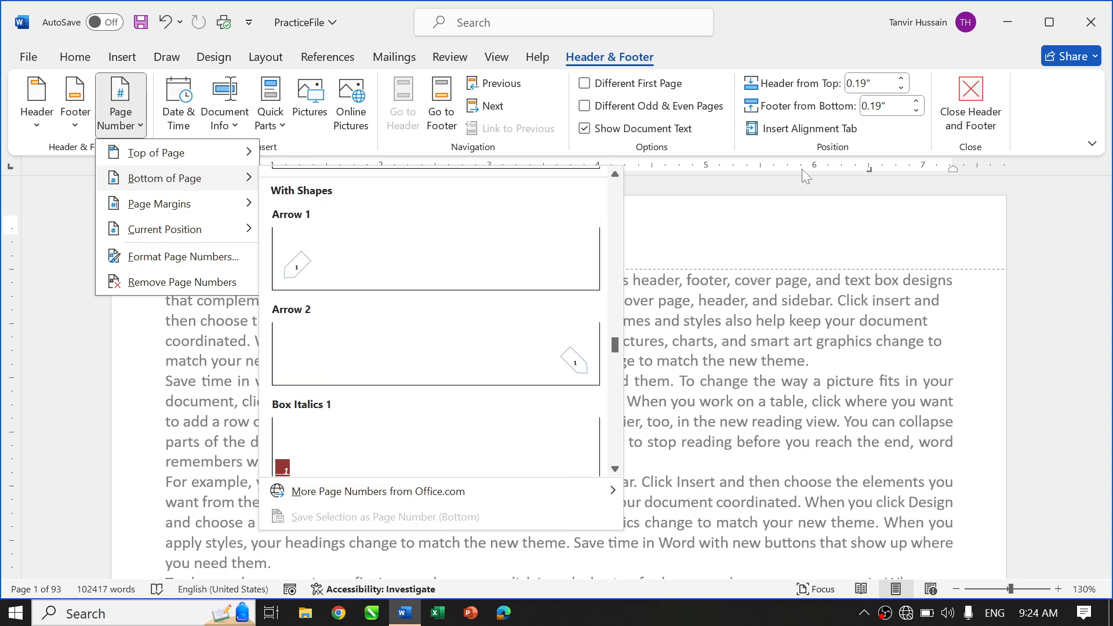
left_click(697, 188)
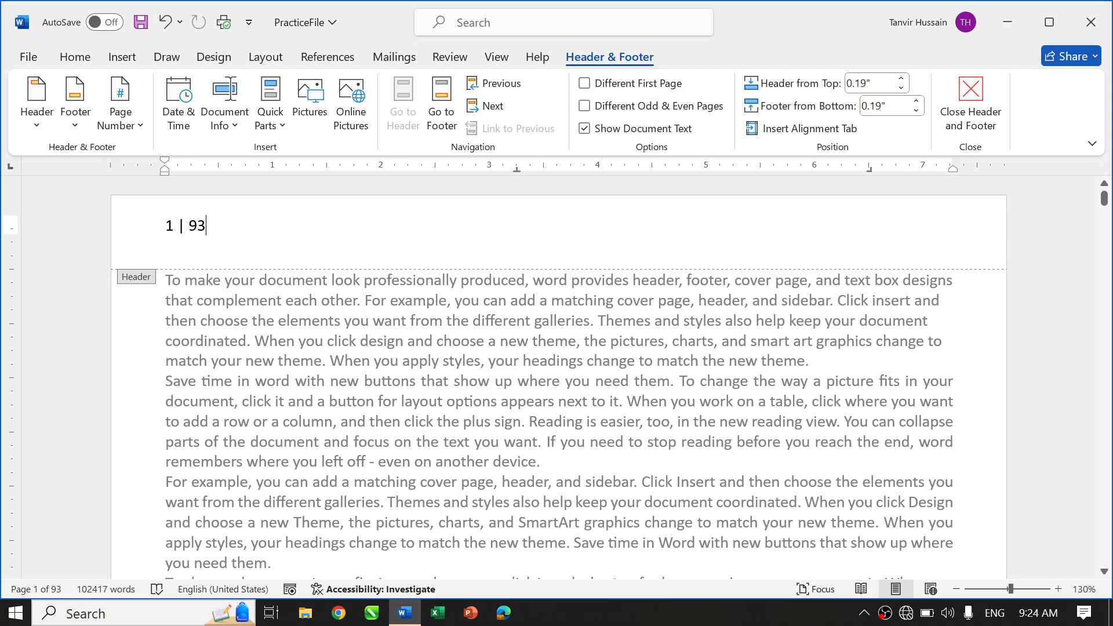
- Replace the page numbering in the header with the text "Chapter 1" and advance to the centre tab stop
left_click(6, 228)
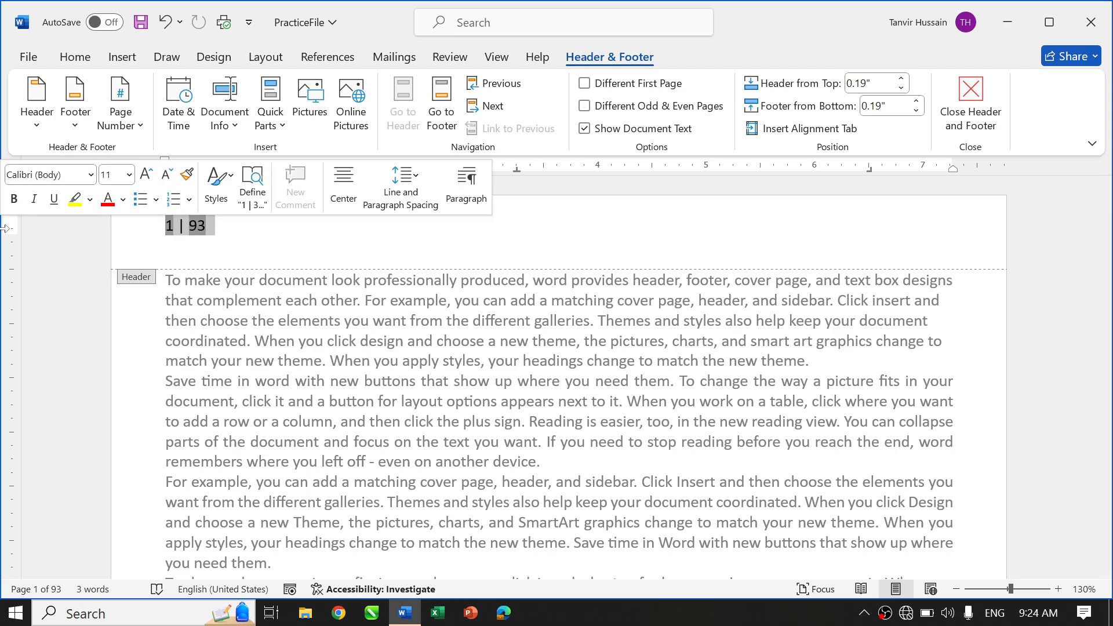
key("Delete")
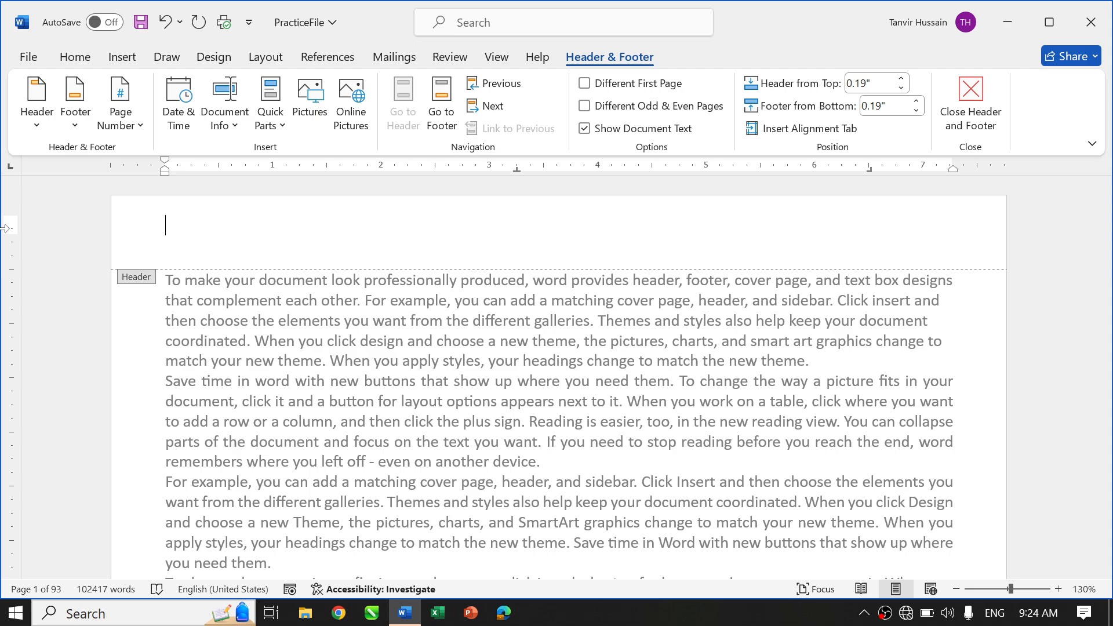
type("Chapter 1")
key("Tab")
type("H")
key("BackSpace")
type("Book of Hist")
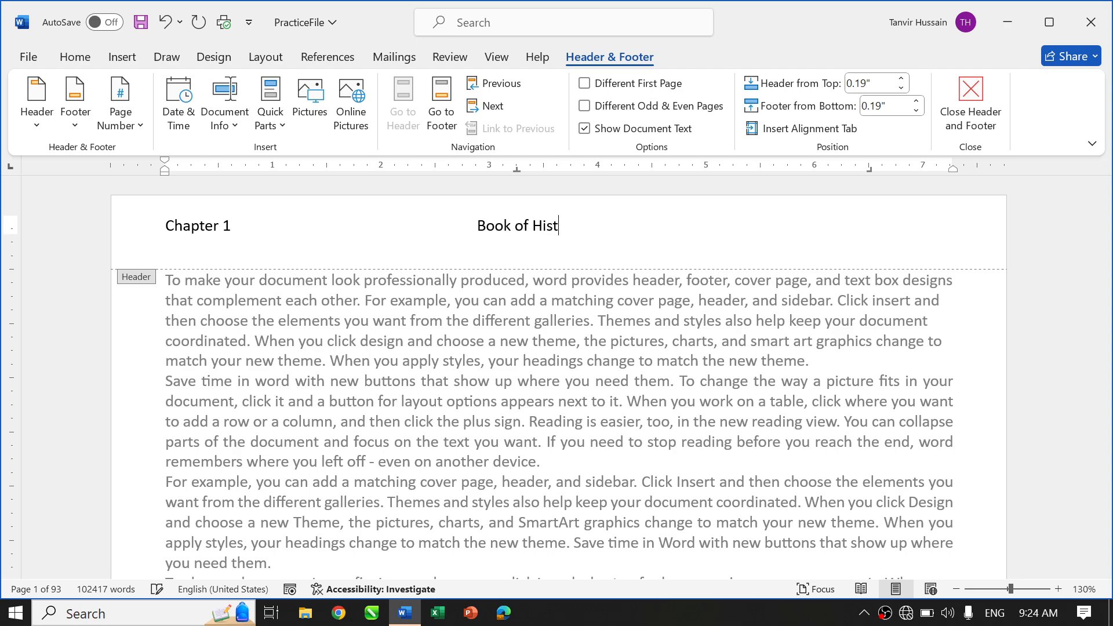
key("BackSpace")
key("BackSpace")
key("BackSpace")
key("BackSpace")
key("BackSpace")
key("BackSpace")
key("BackSpace")
key("BackSpace")
key("BackSpace")
key("BackSpace")
key("BackSpace")
type("J")
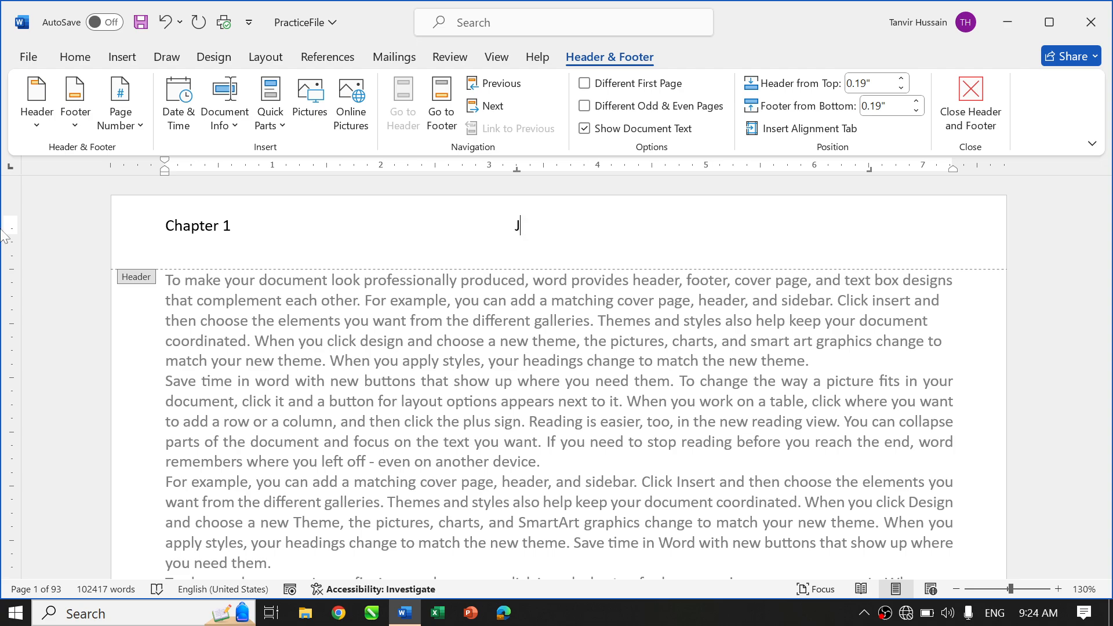
key("BackSpace")
- Add "Human History" at the header's centre tab and "Beginnings of Life" at the right tab, moving those stops to about 3.7" and the right margin
type("Human History")
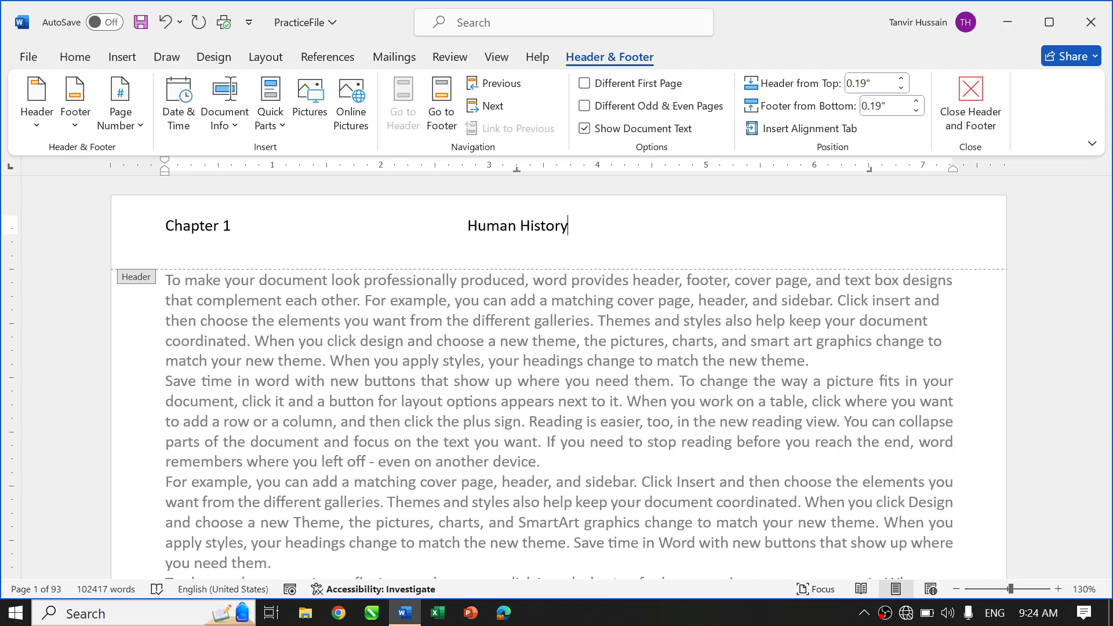
key("Tab")
type("Beginnings of Life")
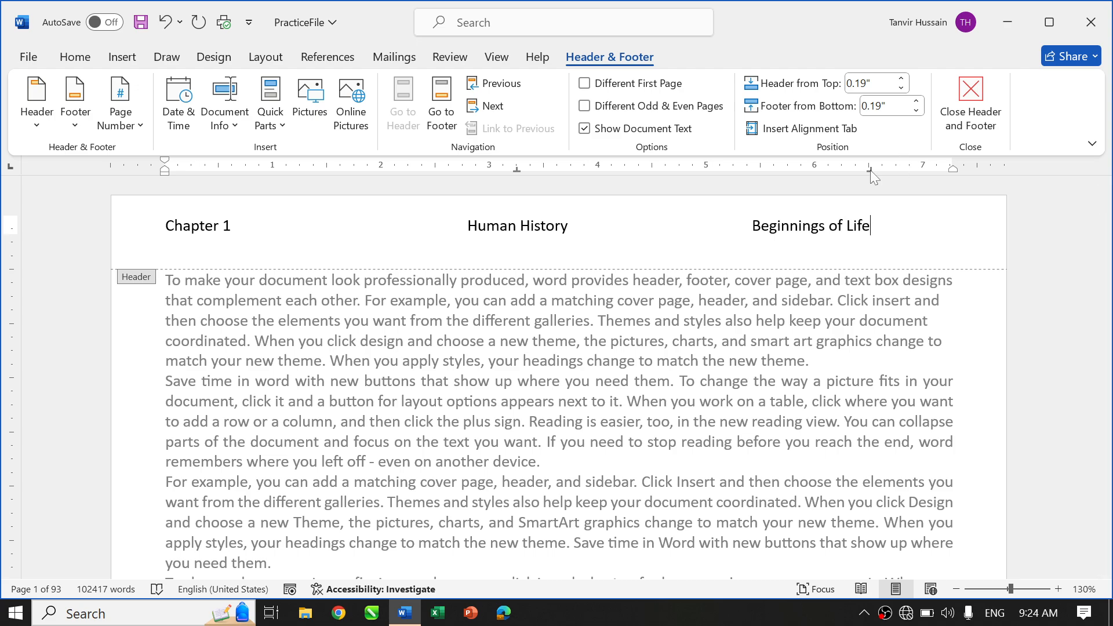
left_click_drag(869, 168, 950, 170)
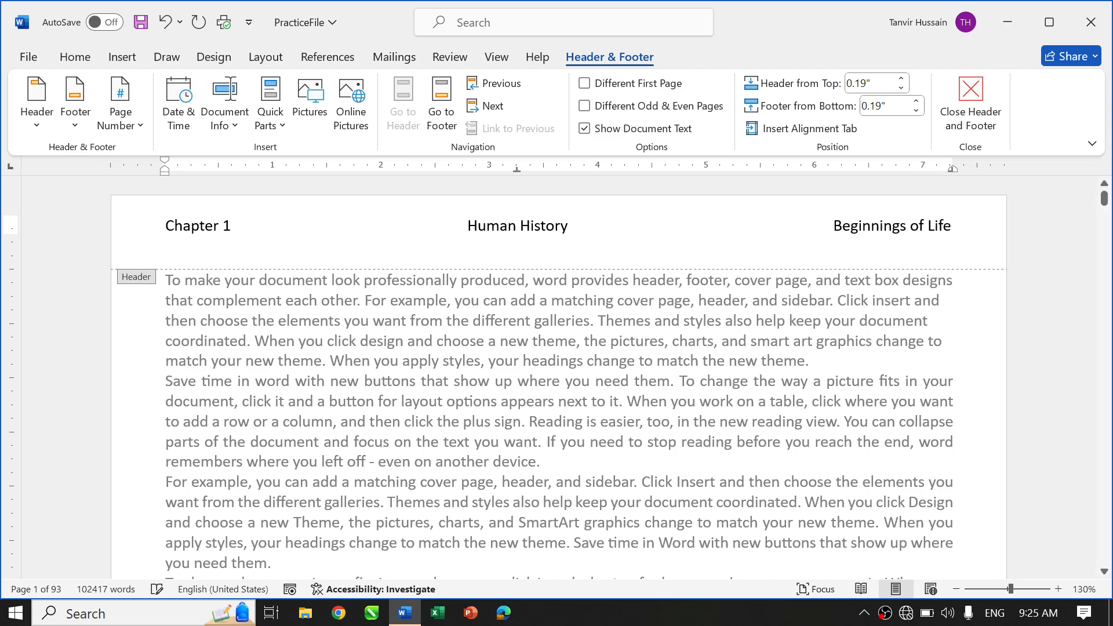
left_click_drag(516, 168, 564, 171)
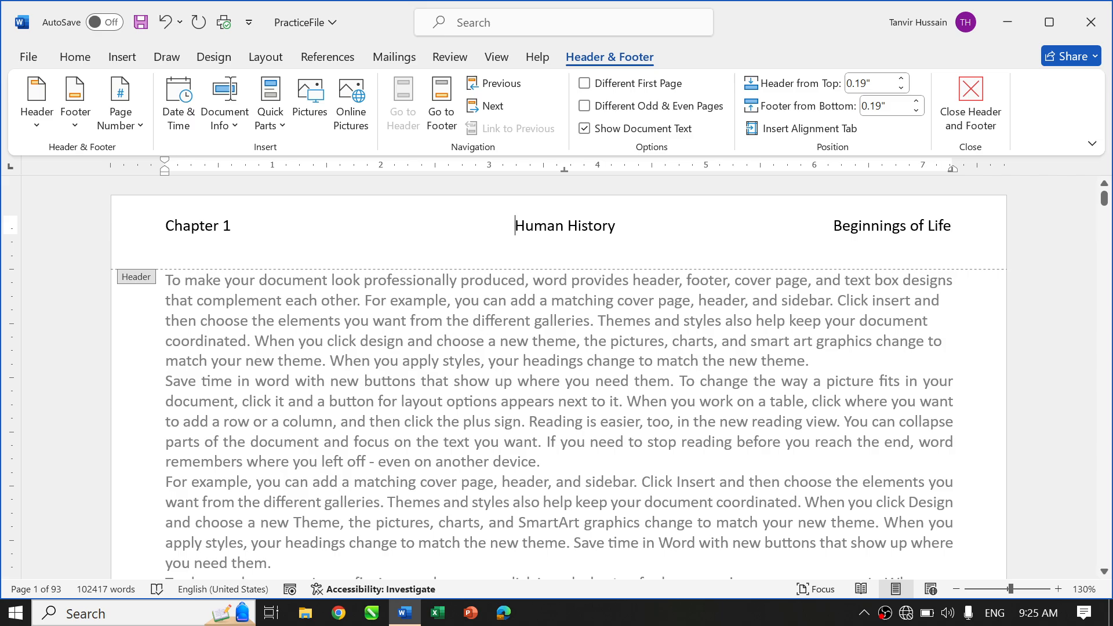
- Move to the page footer and insert the current page number field (Page) at its start
key("Down")
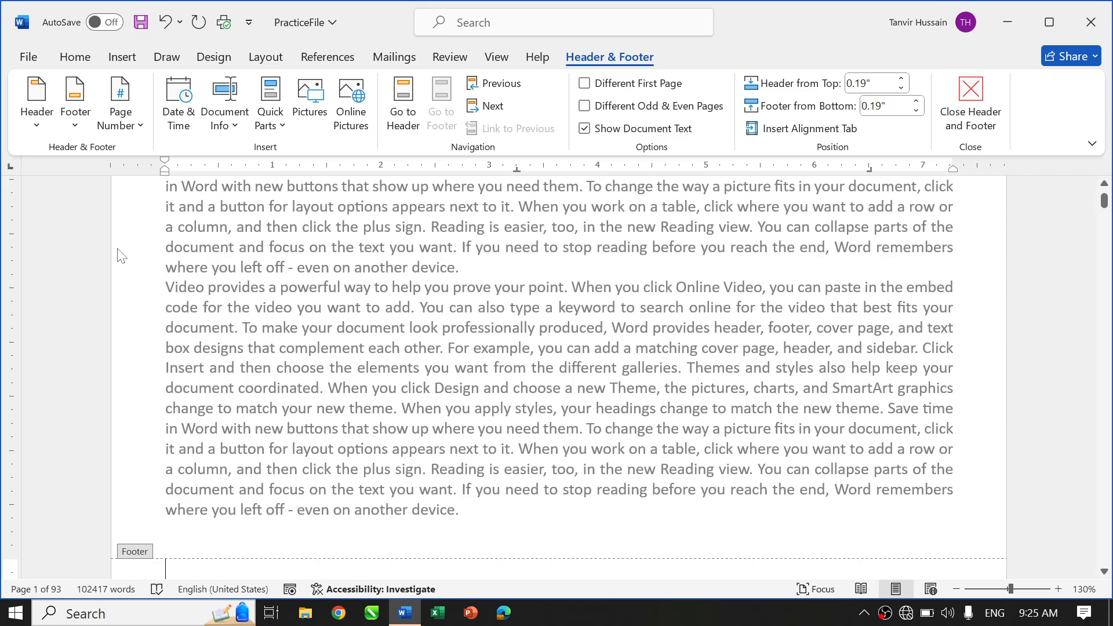
left_click(287, 130)
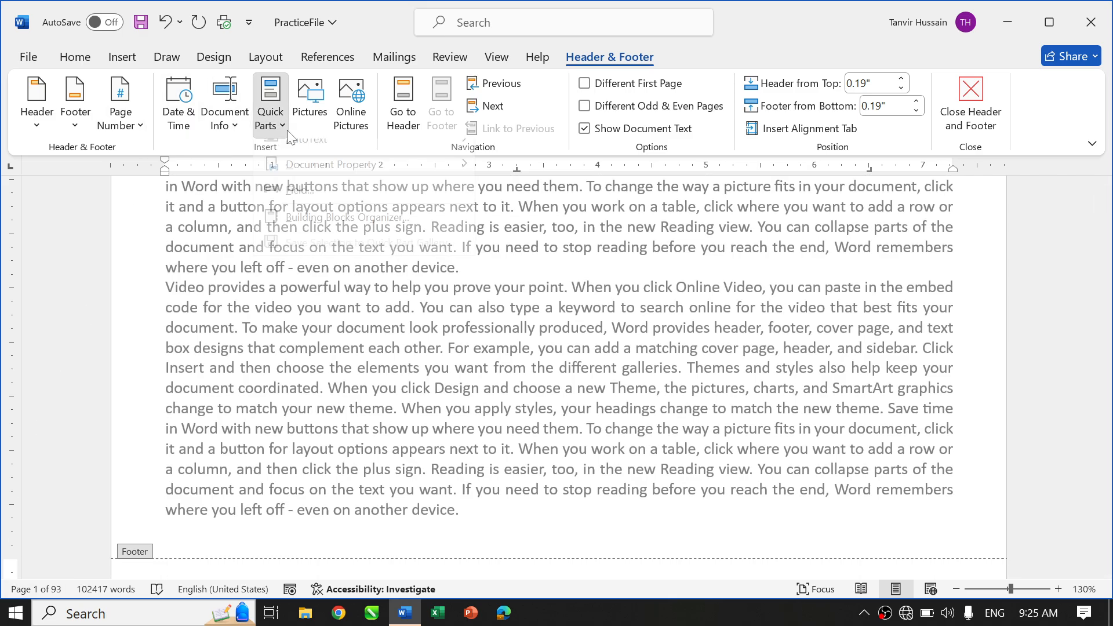
left_click(316, 204)
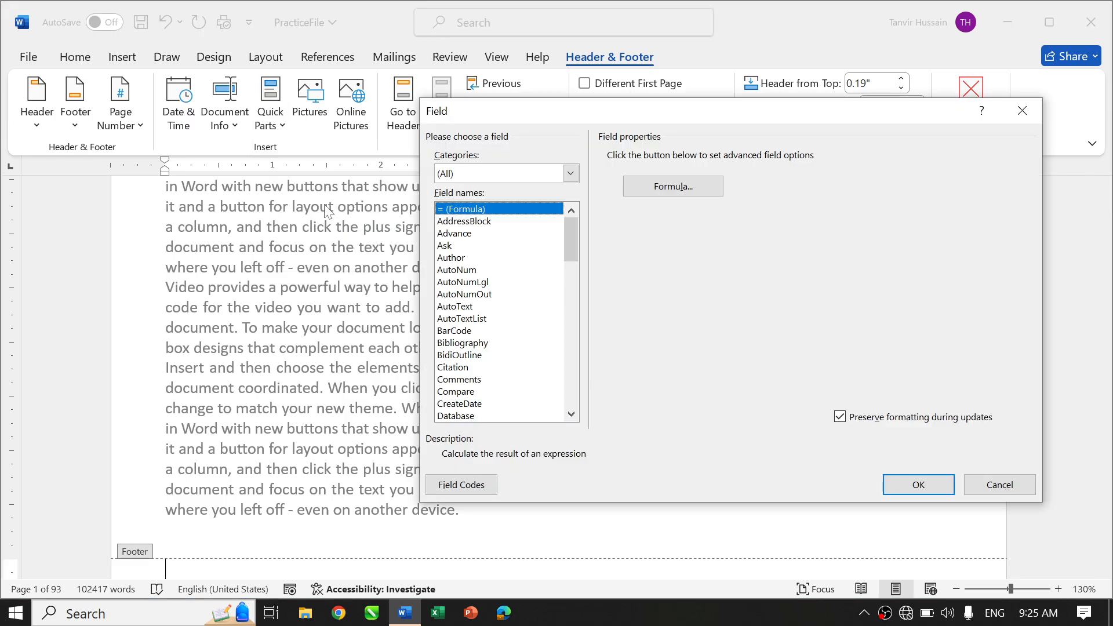
key("p")
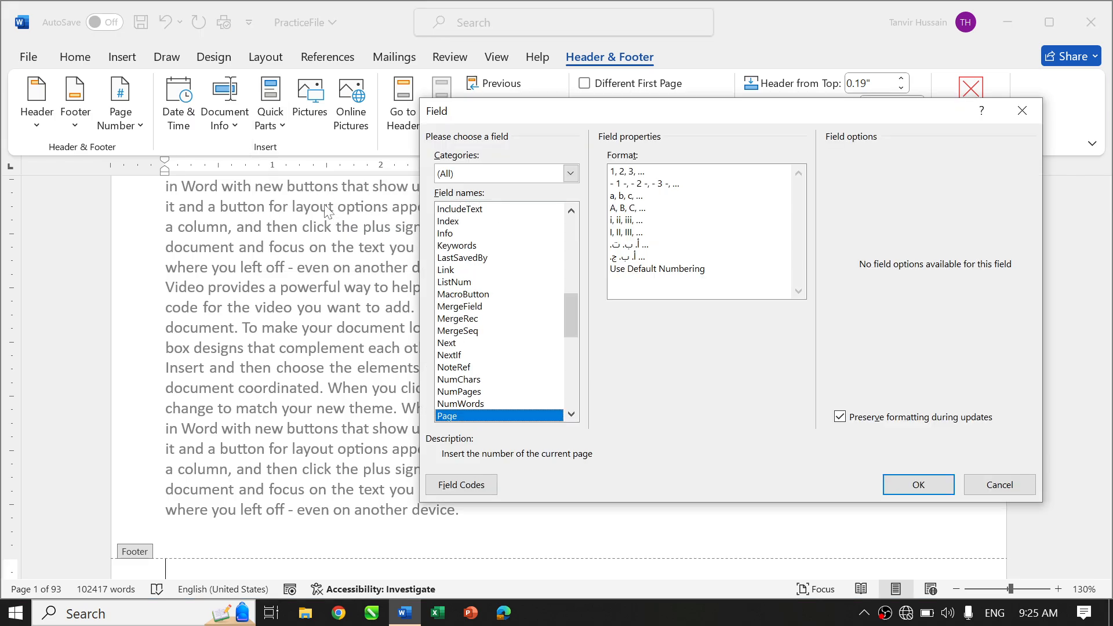
key("Return")
scroll(271, 503, "down", 2)
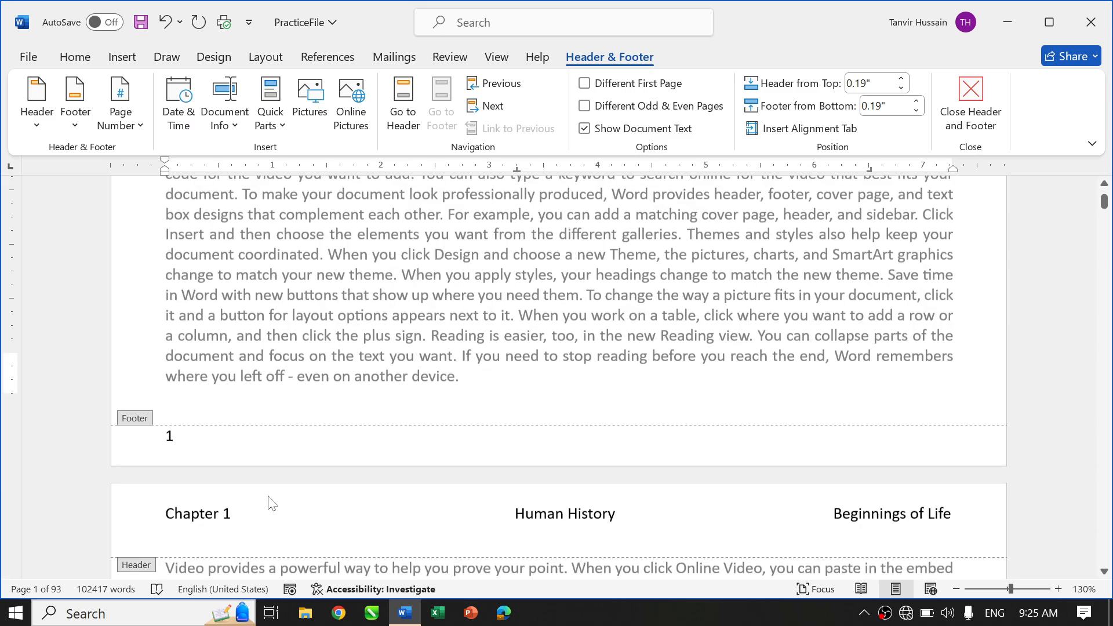
- Add a vertical bar after the footer's page number, followed by the total page count field (NumPages) with its format at (none)
scroll(271, 503, "down", 2)
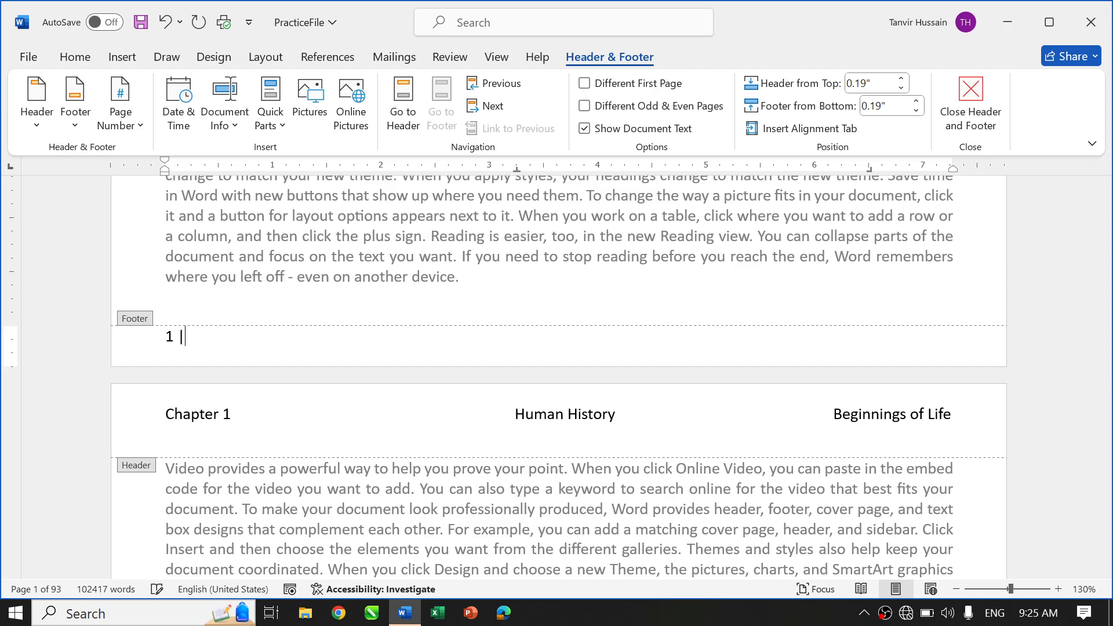
left_click(271, 125)
left_click(332, 200)
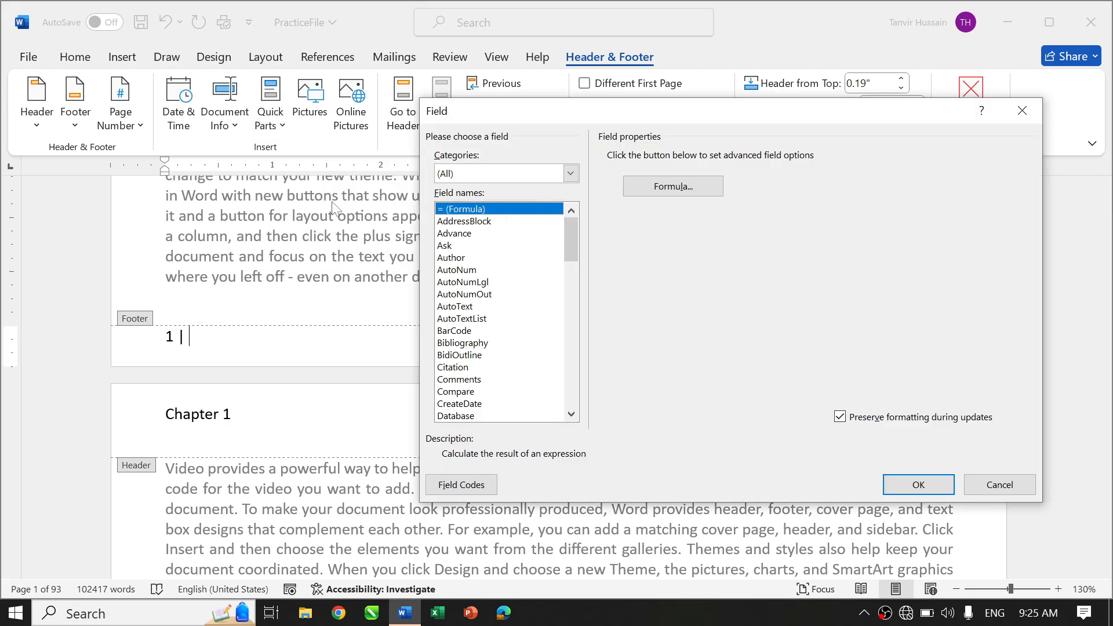
key("n")
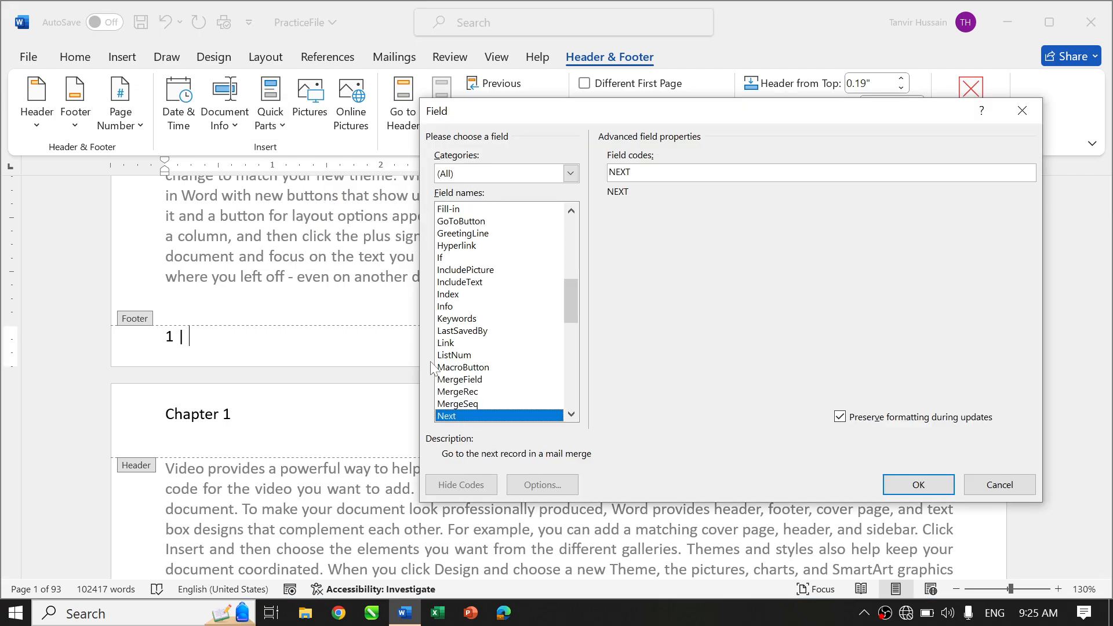
left_click(572, 413)
left_click(571, 413)
left_click(572, 414)
left_click(571, 414)
left_click(571, 414)
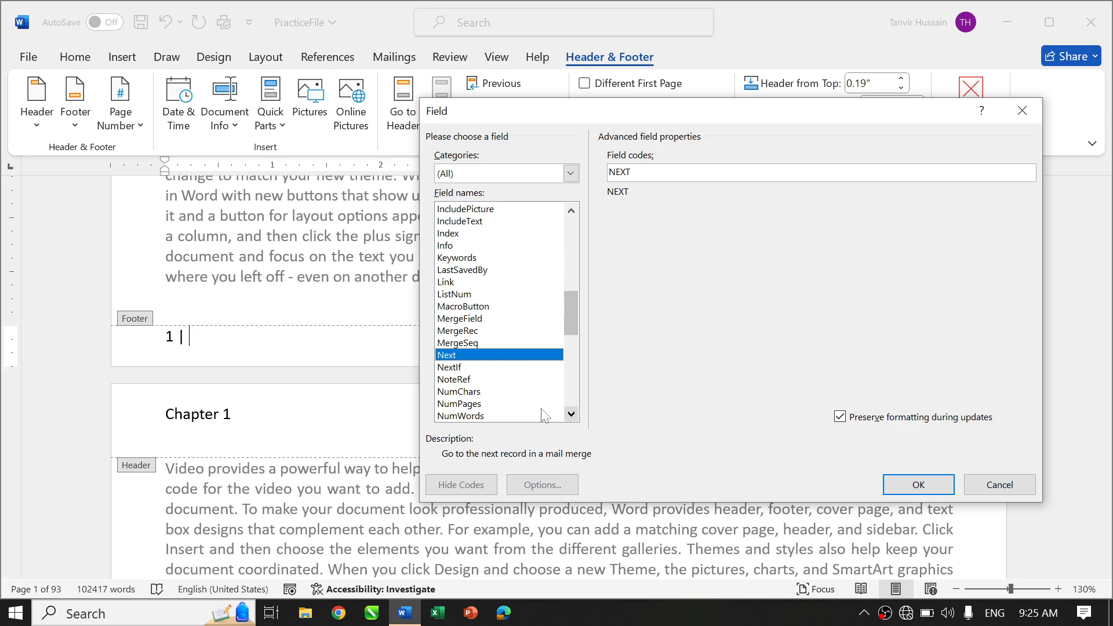
left_click(486, 406)
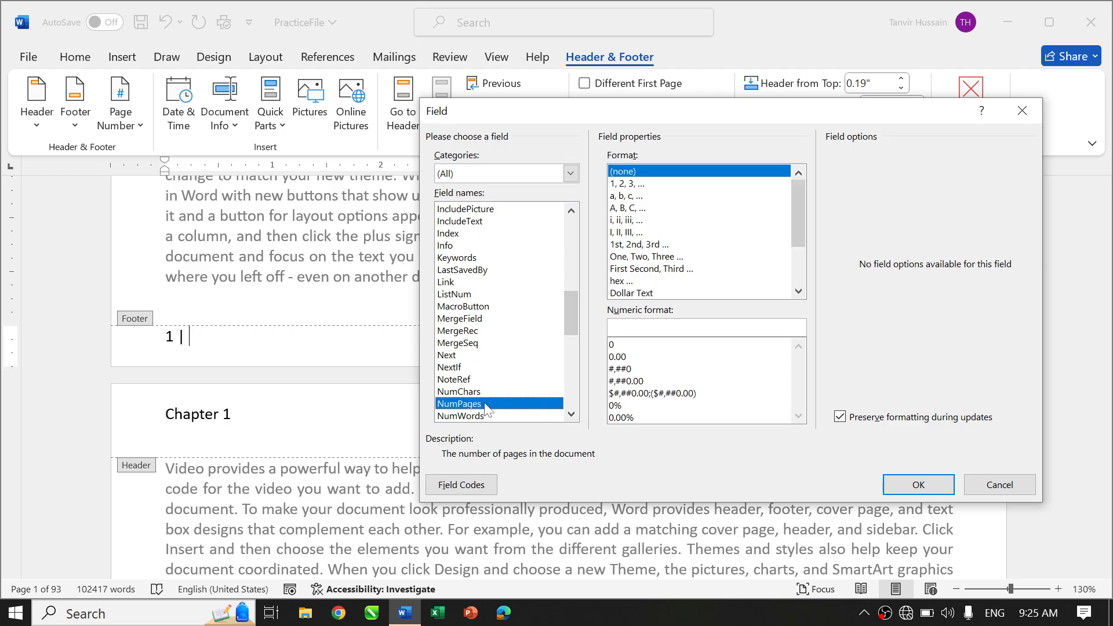
left_click(908, 484)
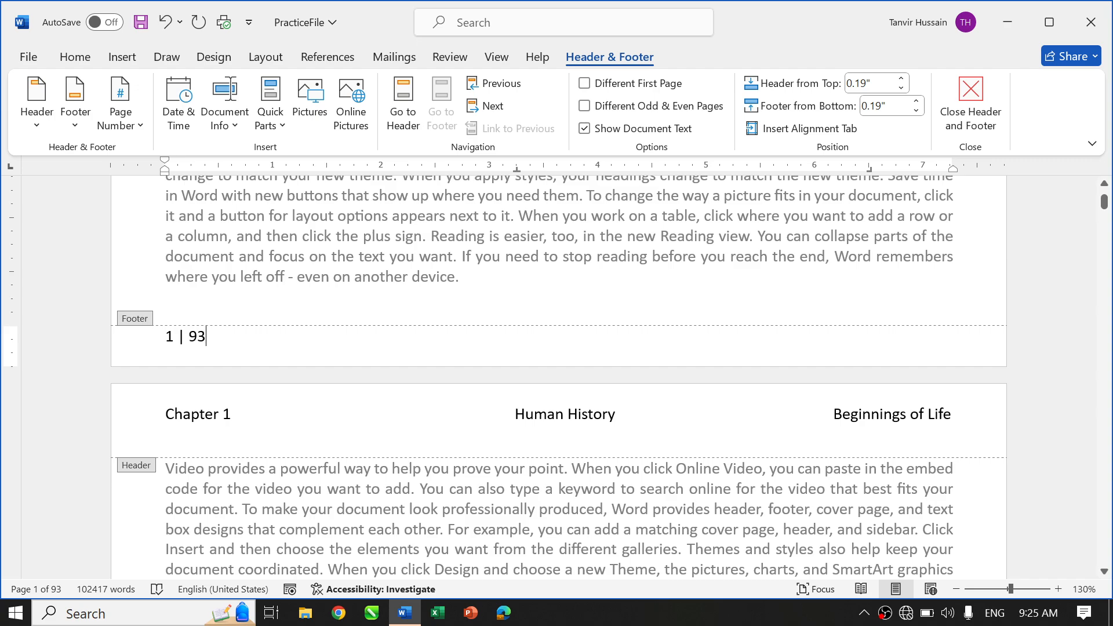
- Raise the footer to 0.44" from the bottom of the page, then check it outside and inside footer editing
double_click(195, 275)
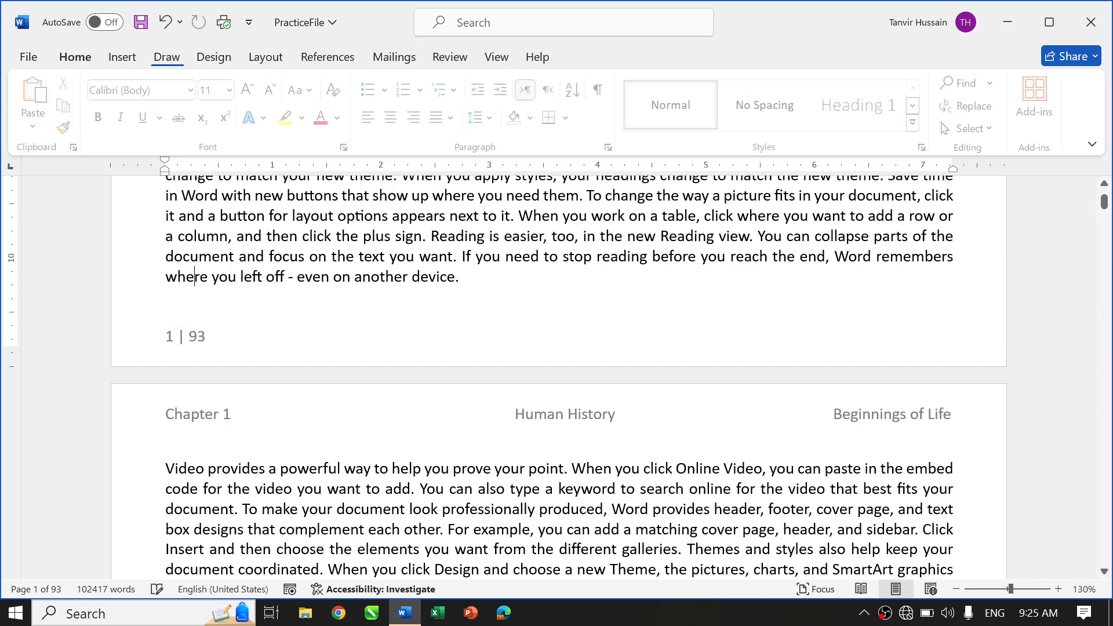
double_click(212, 344)
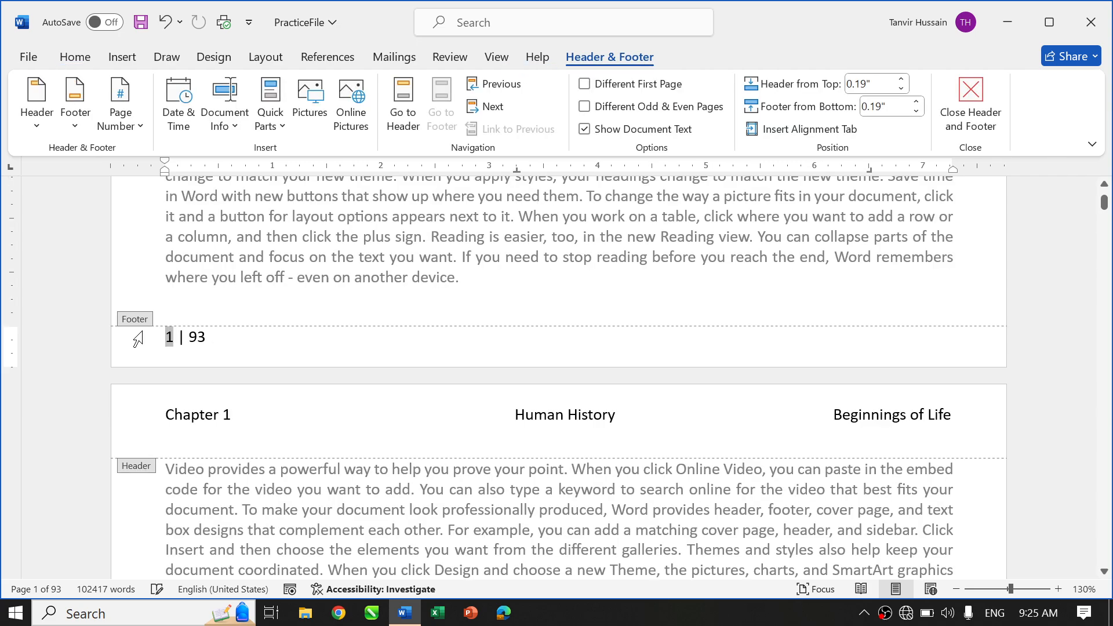
left_click_drag(3, 326, 6, 293)
double_click(299, 262)
double_click(210, 325)
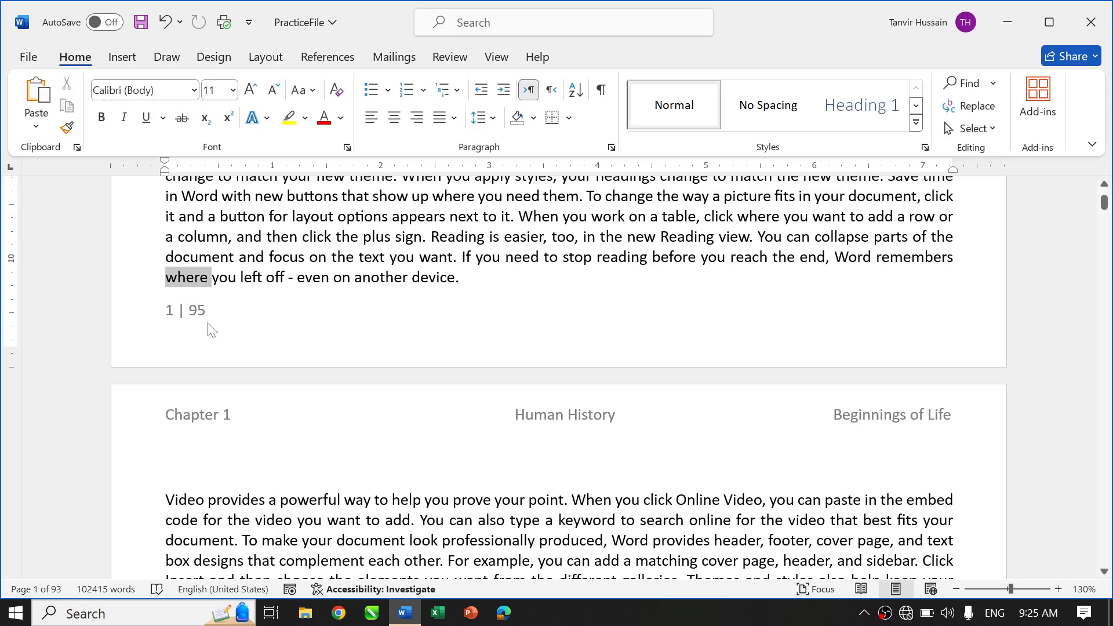
double_click(209, 327)
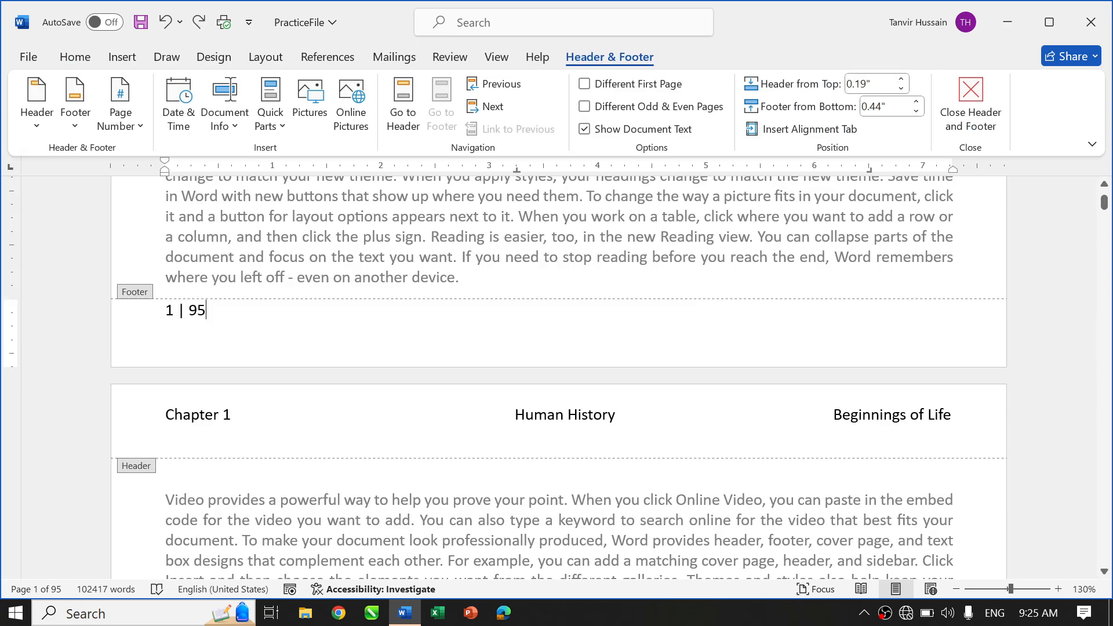
double_click(130, 166)
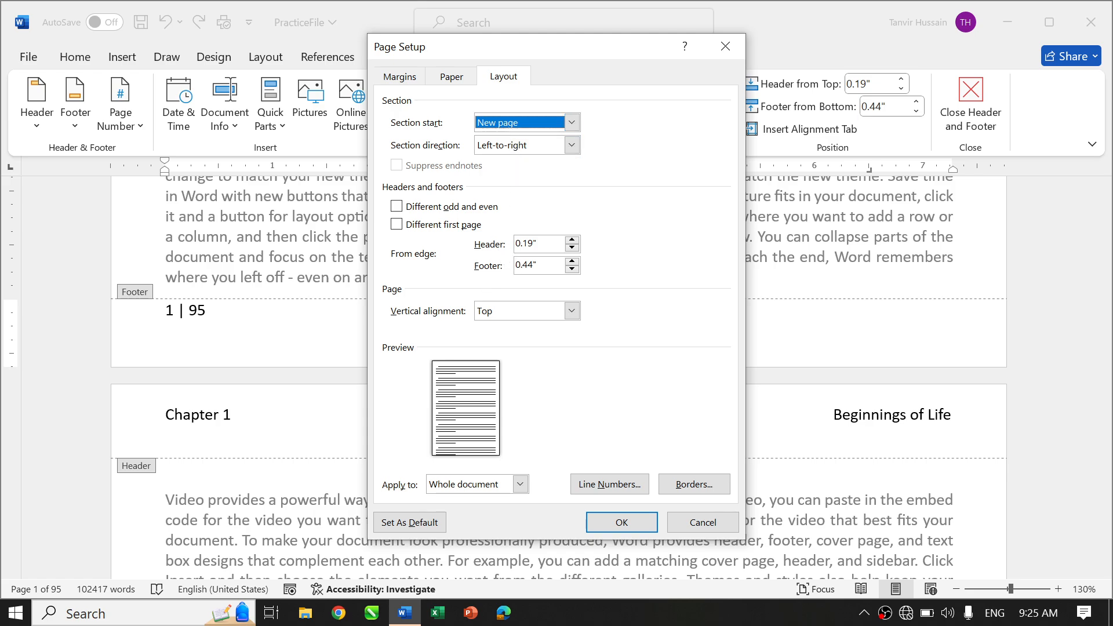
left_click(572, 270)
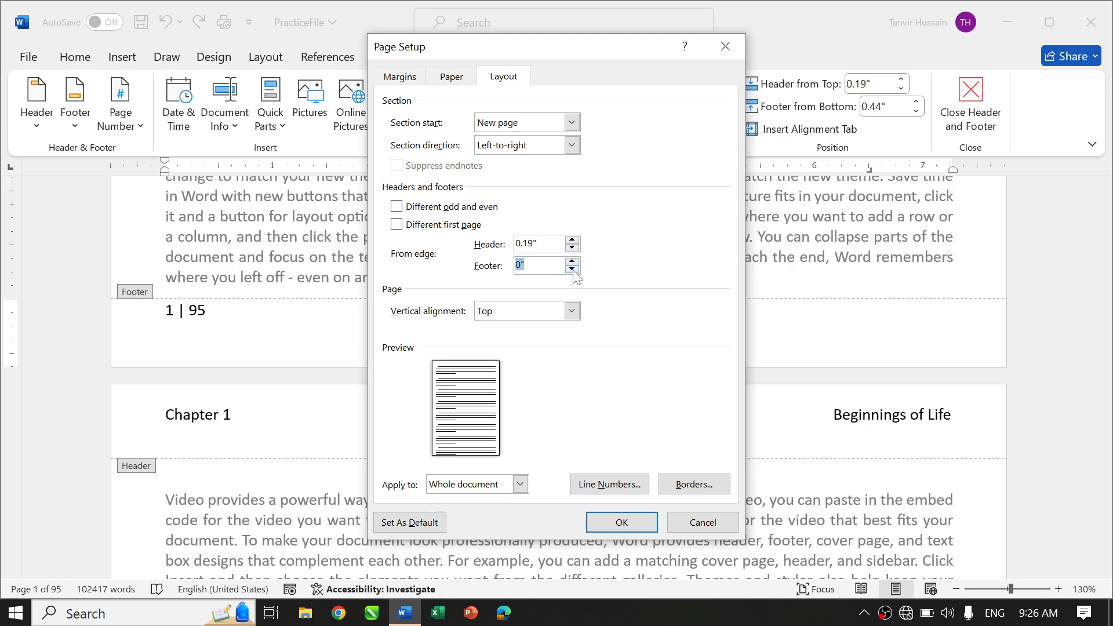
left_click(575, 262)
left_click(698, 522)
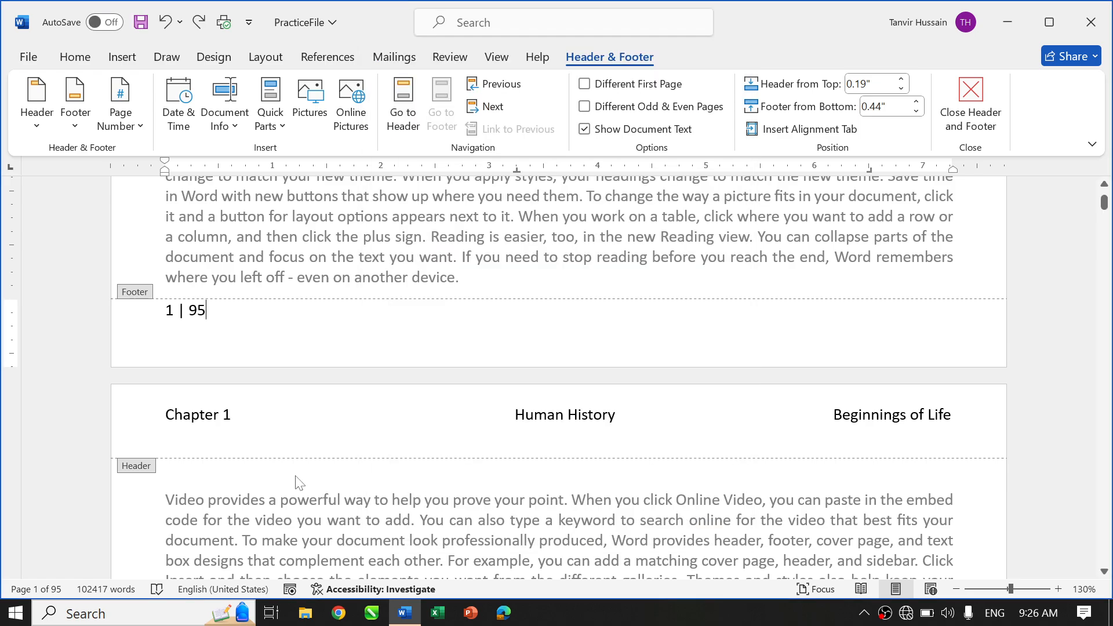
- Enlarge the document's top margin slightly and move the header down to 0.44" from the top of the page
left_click(199, 415)
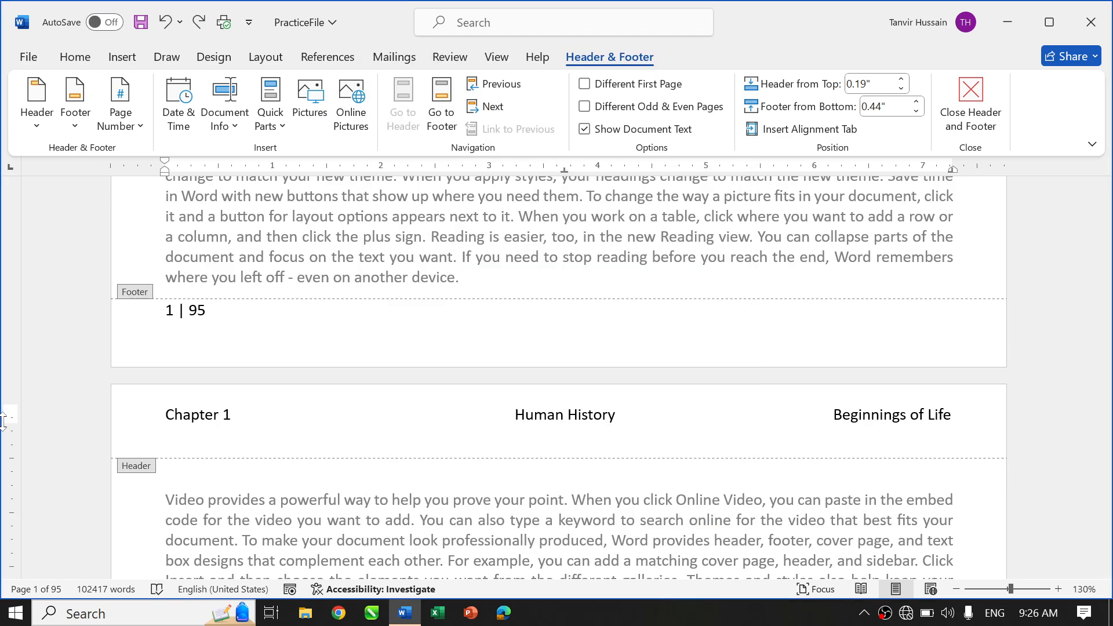
left_click_drag(4, 421, 5, 422)
mouse_move(6, 432)
left_mouse_down()
mouse_move(4, 461)
mouse_move(8, 440)
left_mouse_up()
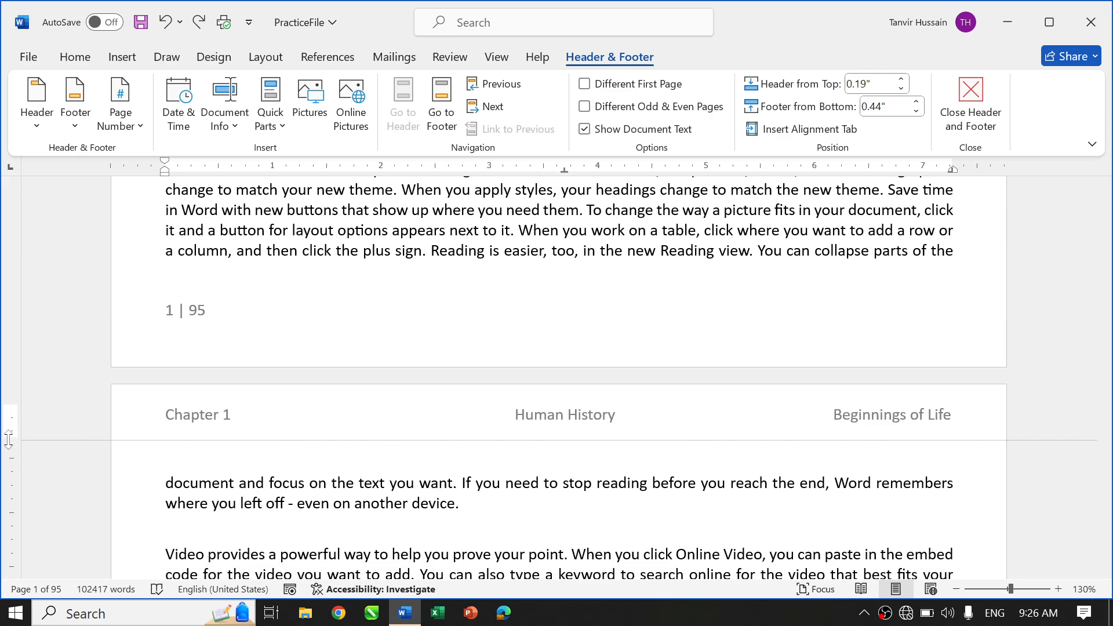
key("Escape")
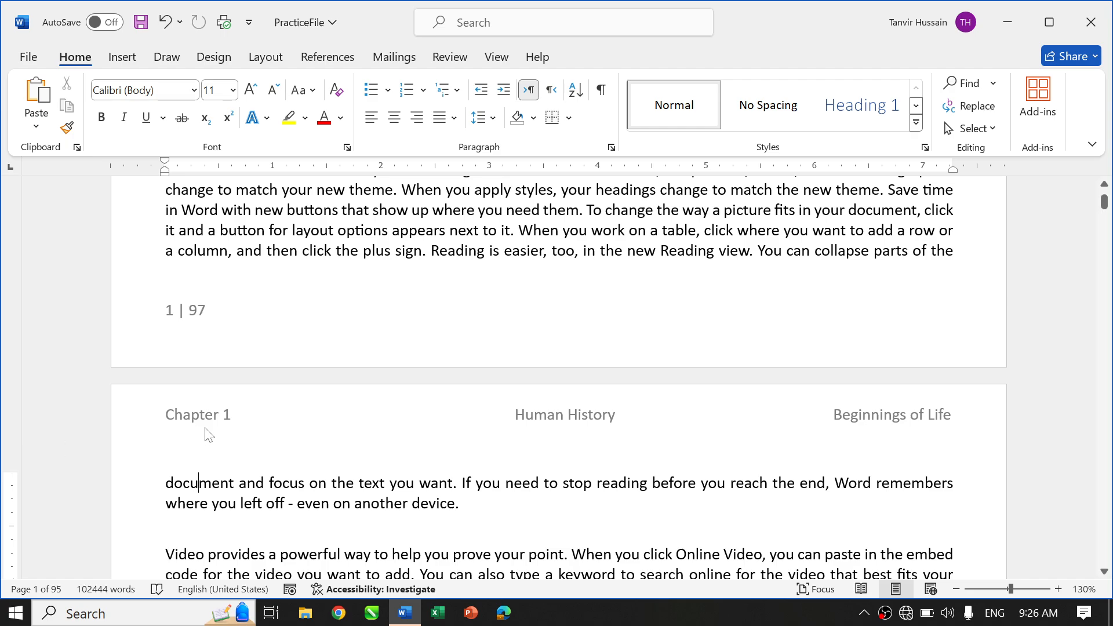
double_click(209, 435)
left_click_drag(8, 404, 16, 433)
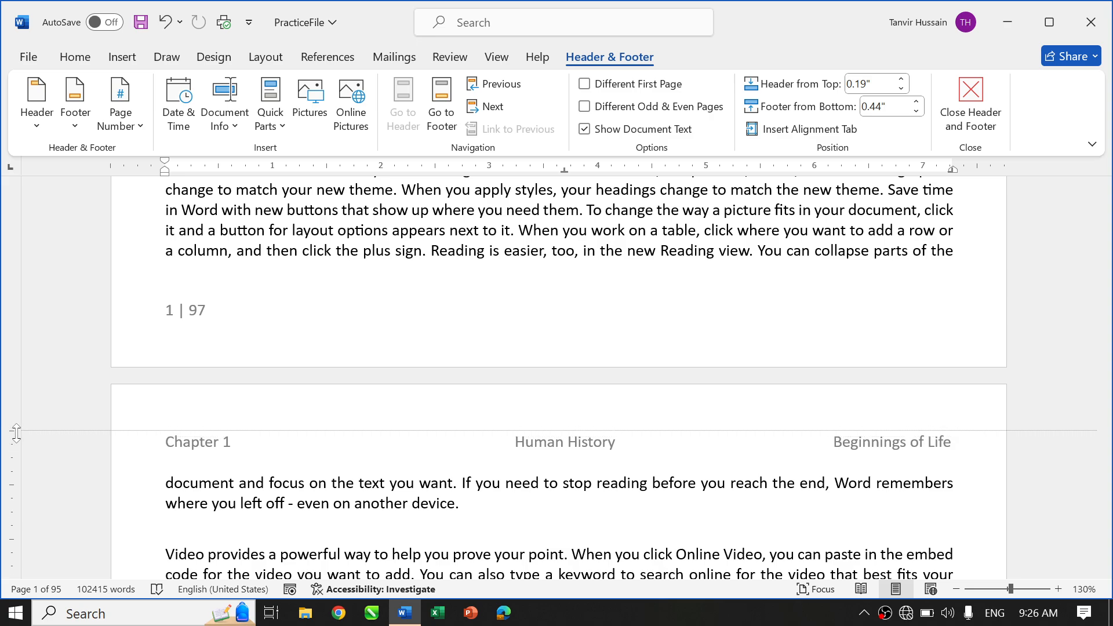
key("Escape")
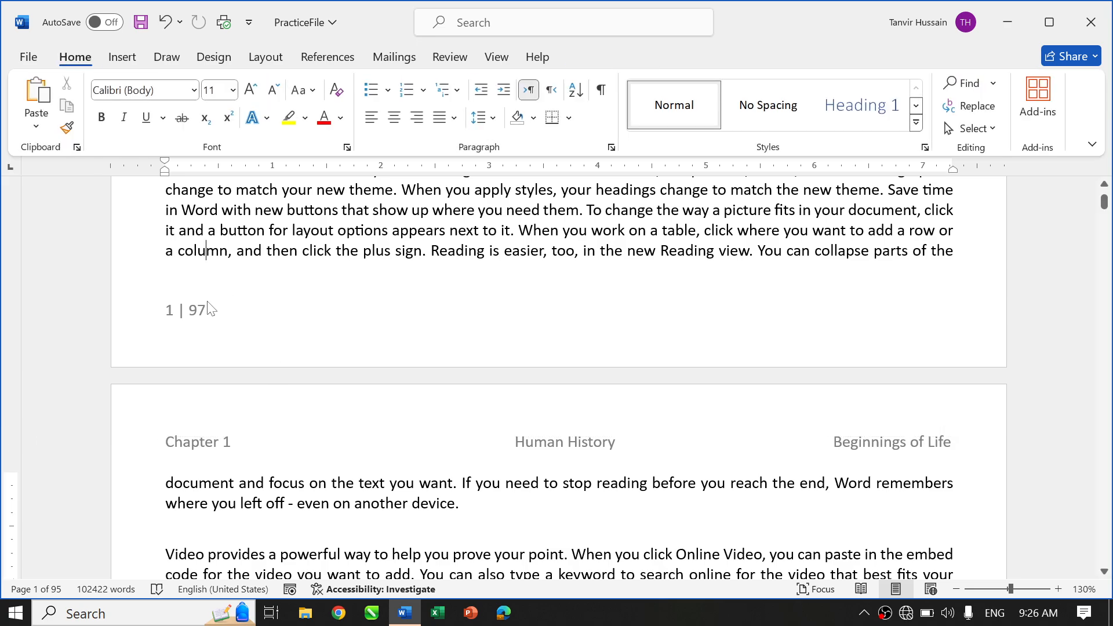
- Lower the footer to 0.32" from the bottom of the page and return to the body text
double_click(207, 307)
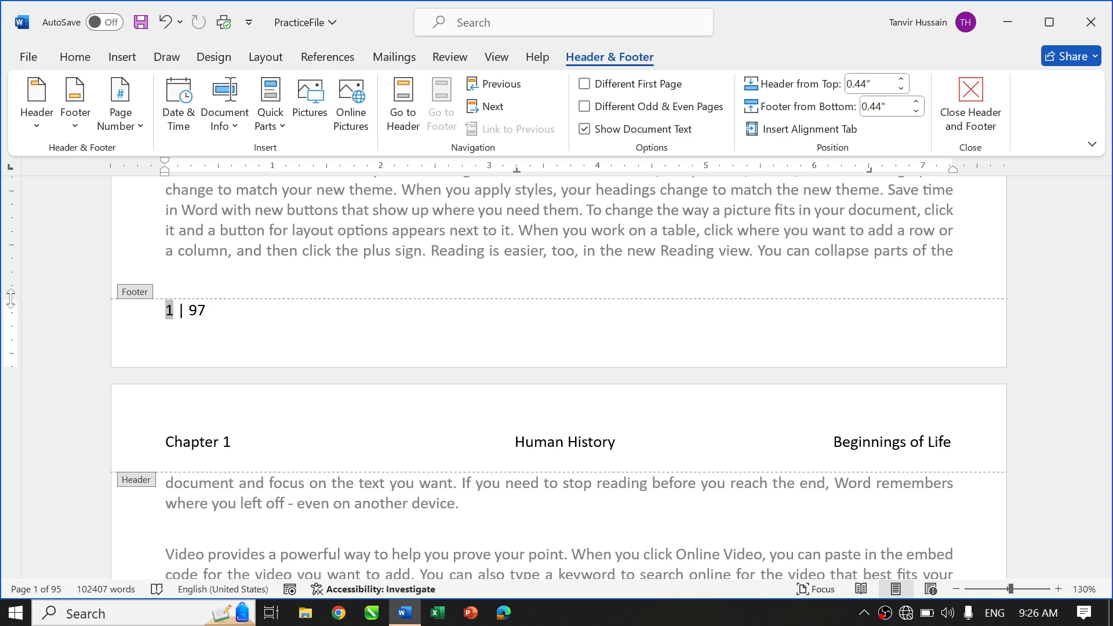
left_click_drag(10, 298, 9, 327)
key("Escape")
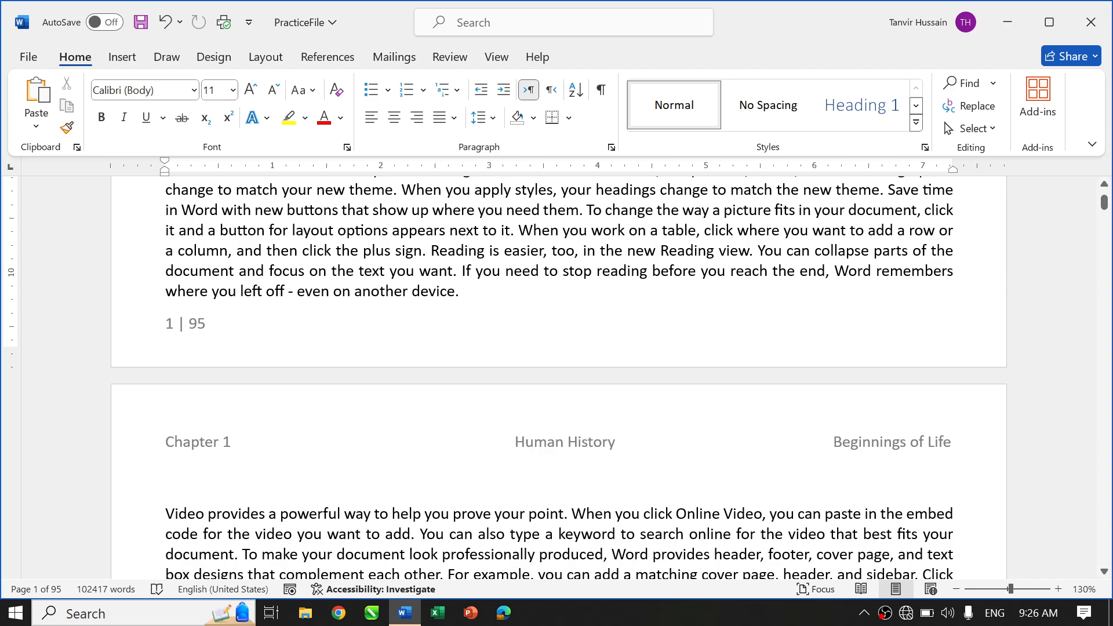
- Delete the empty paragraph above the body text at the start of page 2
double_click(249, 514)
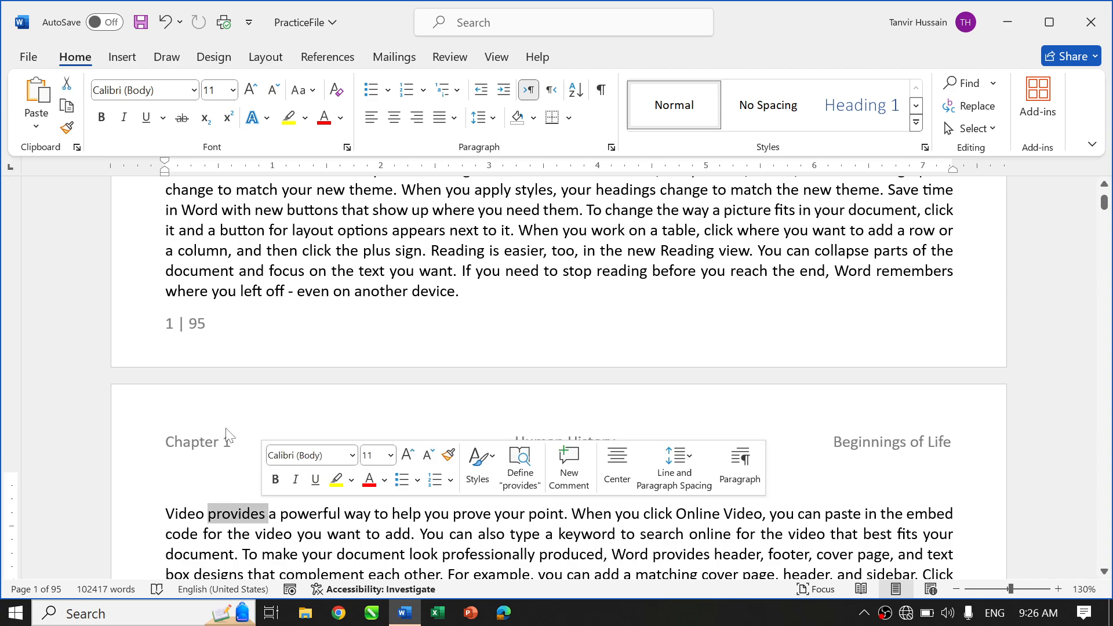
left_click(224, 481)
key("BackSpace")
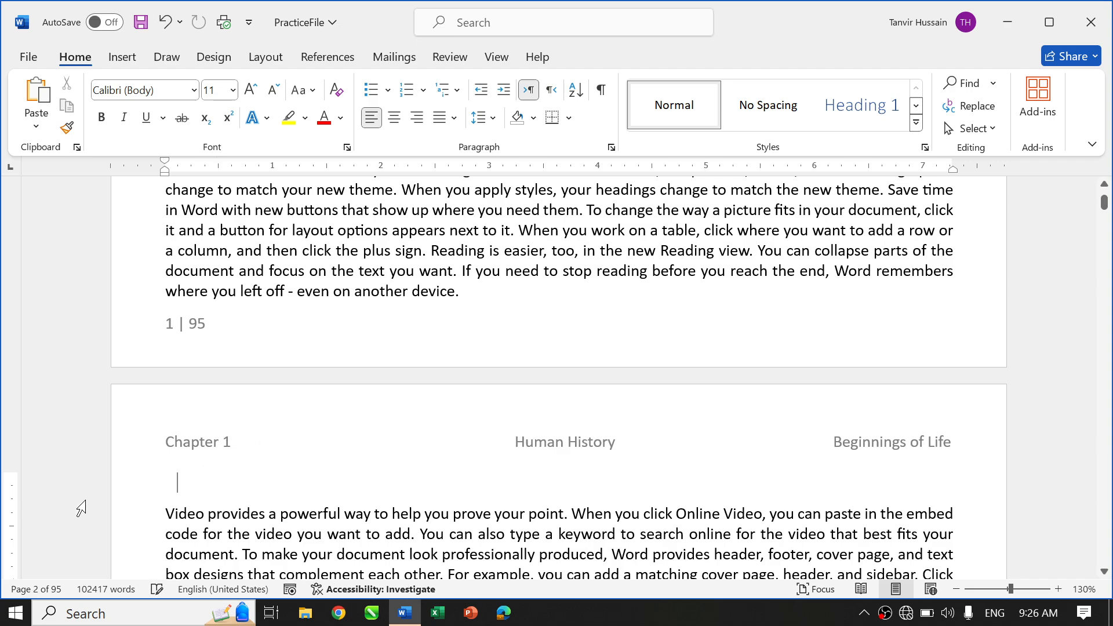
key("Delete")
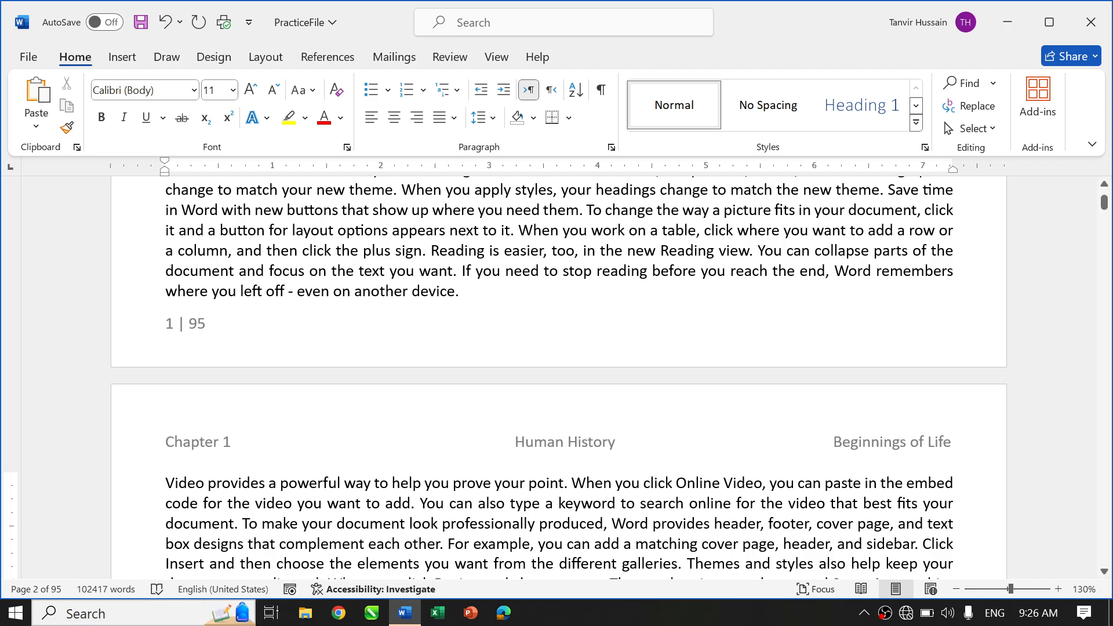
- Insert an automatically updating date and time at the right tab stop of page 2's footer, in the format 07-Jul-24 9:27:02 AM
scroll(366, 362, "down", 4)
scroll(367, 362, "up", 1)
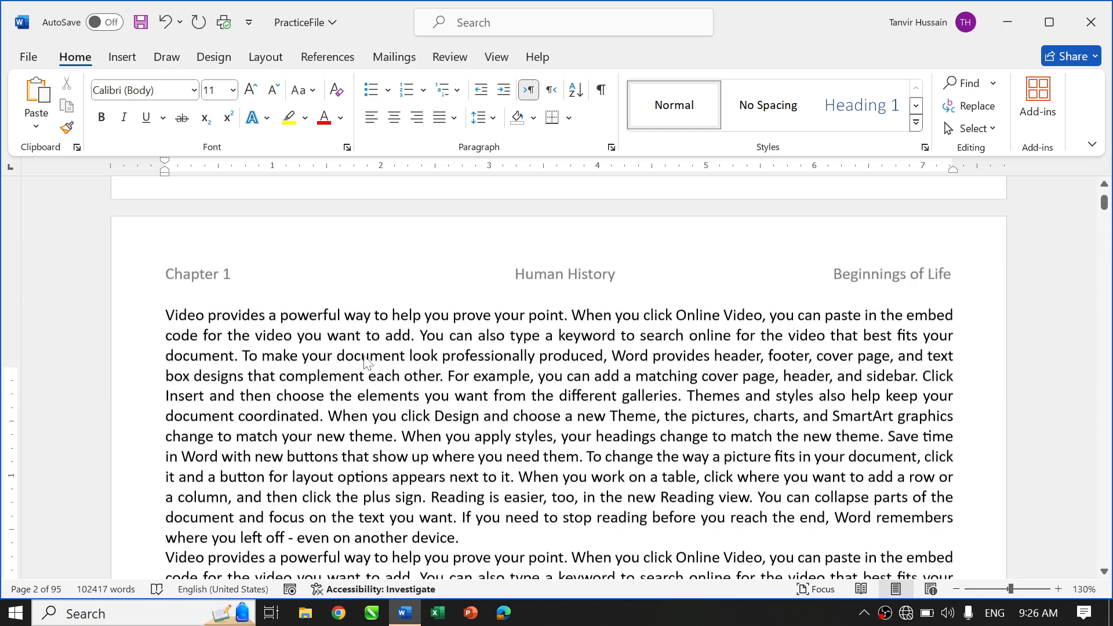
scroll(366, 362, "up", 1)
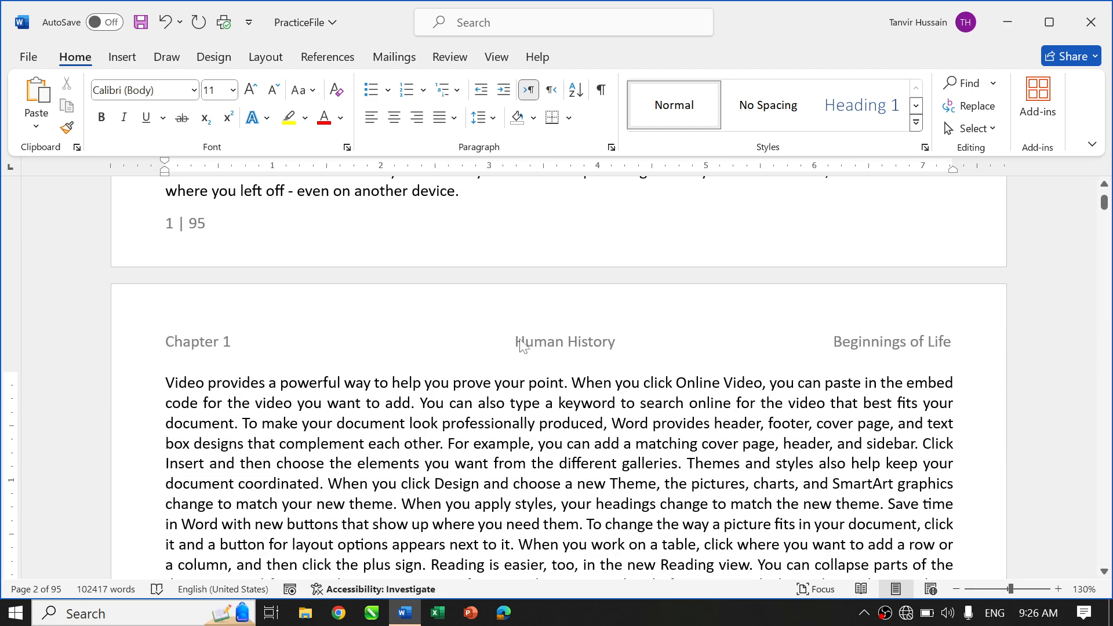
scroll(557, 376, "down", 12)
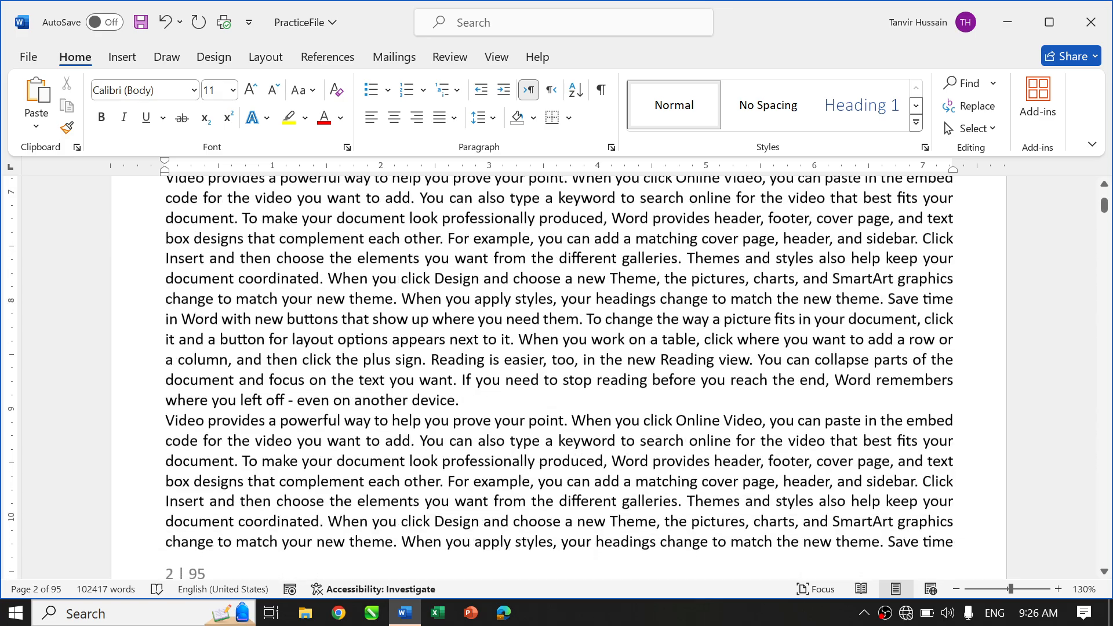
scroll(383, 368, "up", 2)
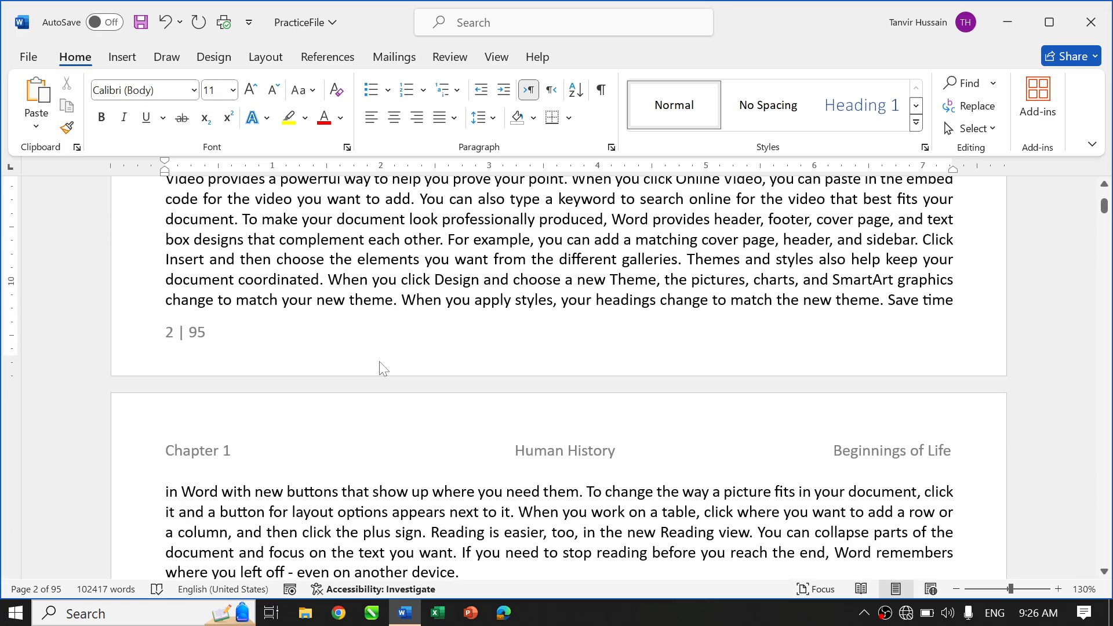
double_click(551, 347)
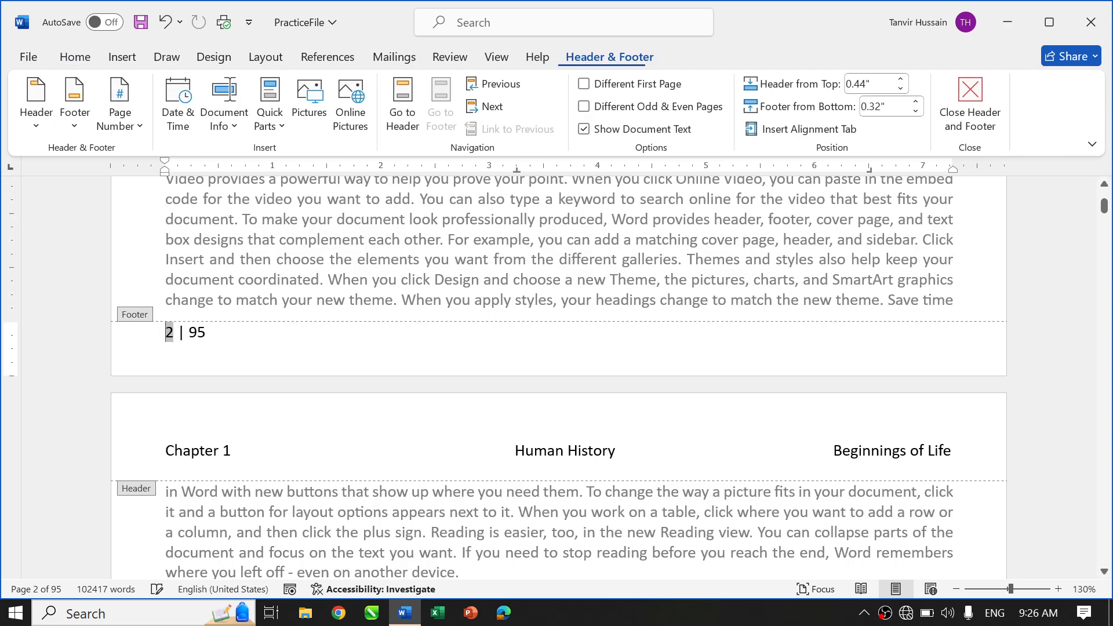
left_click(569, 341)
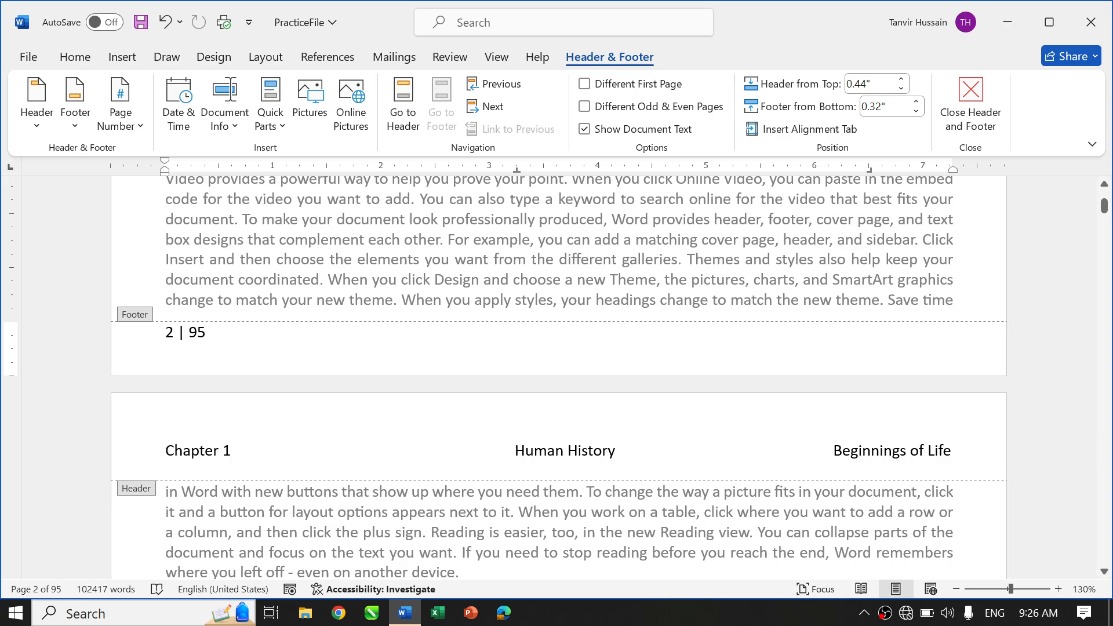
key("Tab")
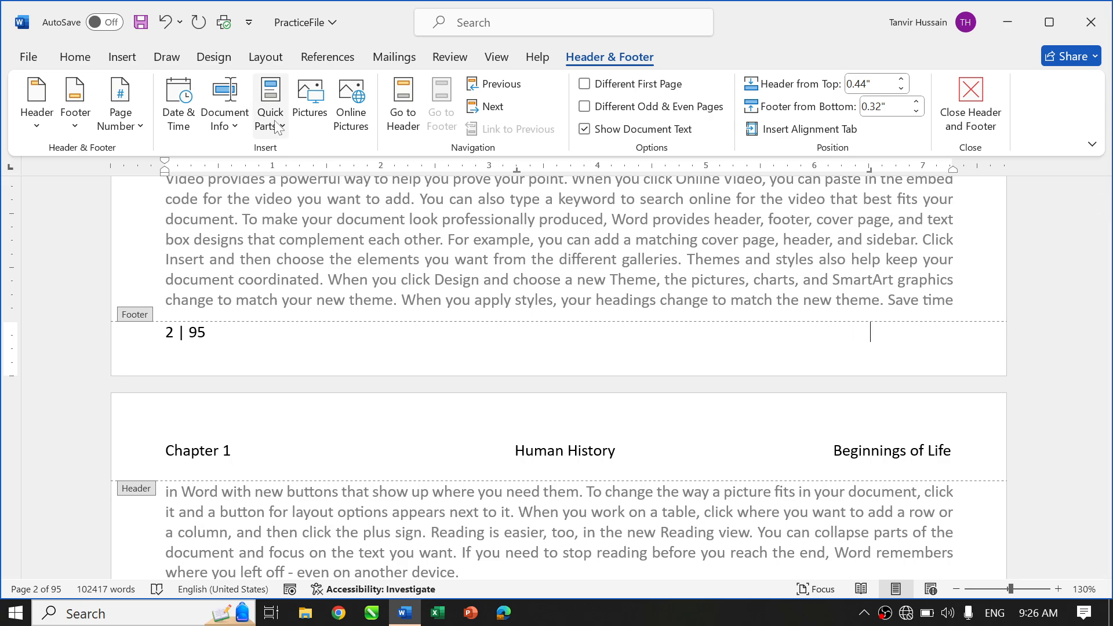
left_click(275, 126)
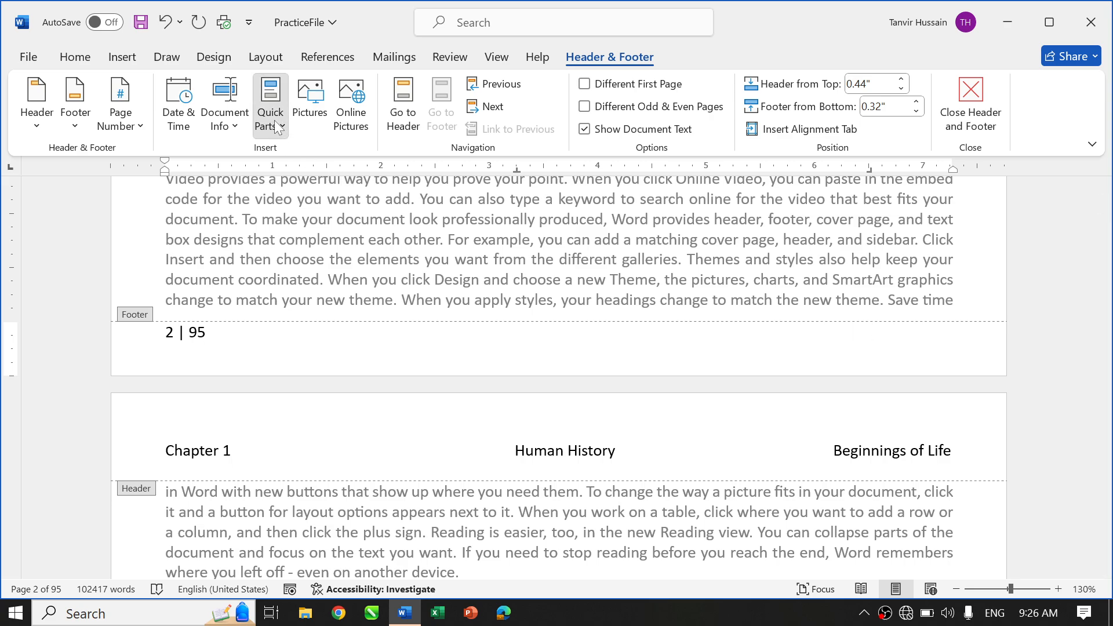
left_click(187, 130)
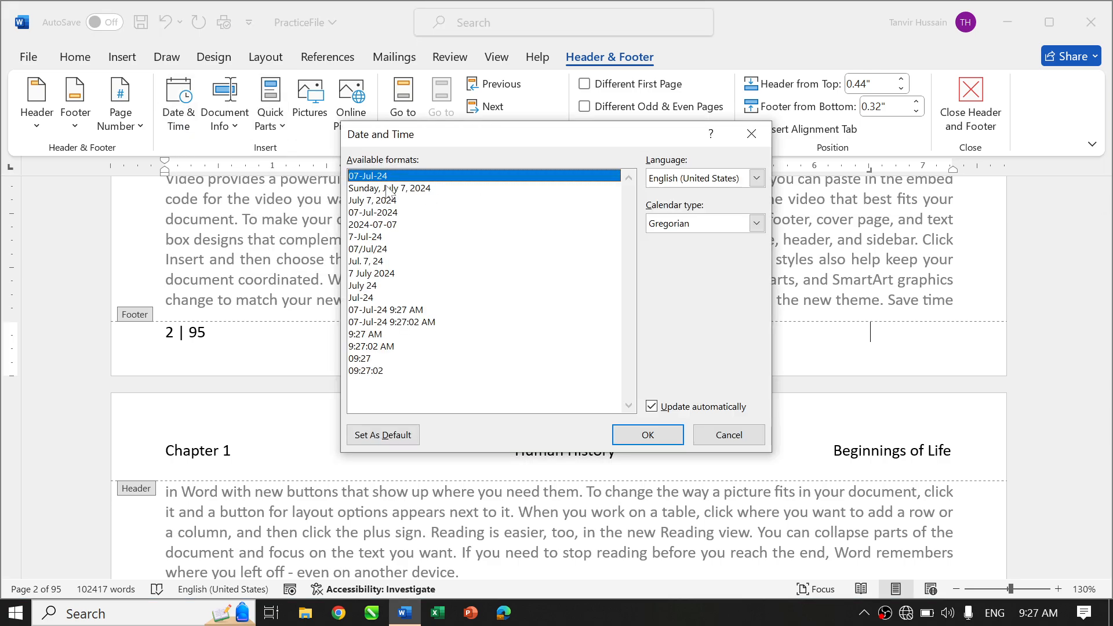
left_click(403, 323)
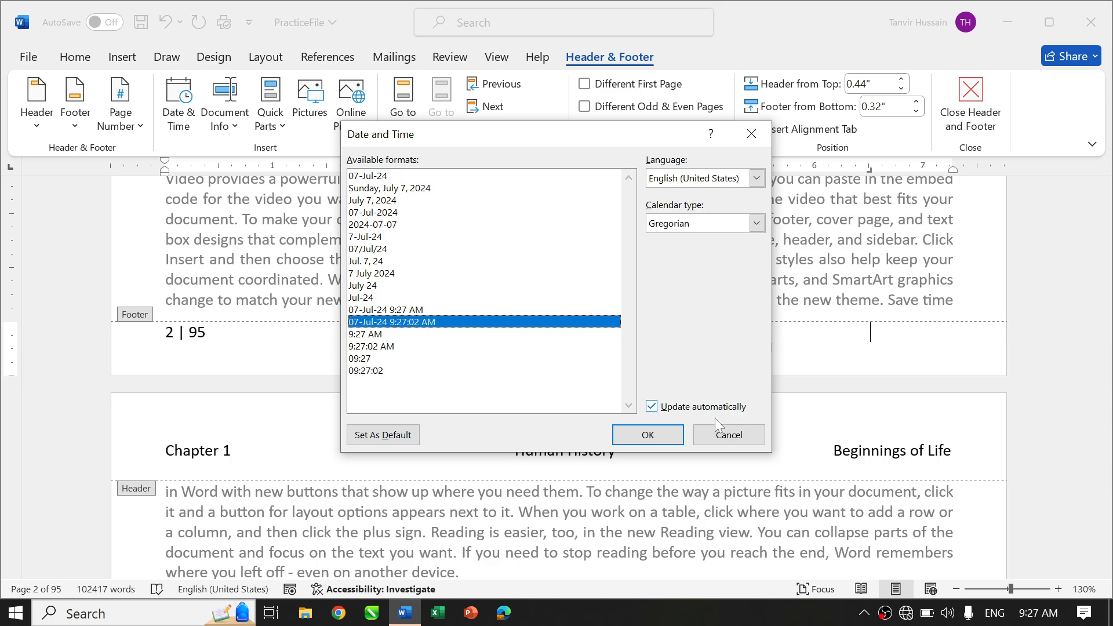
left_click(658, 437)
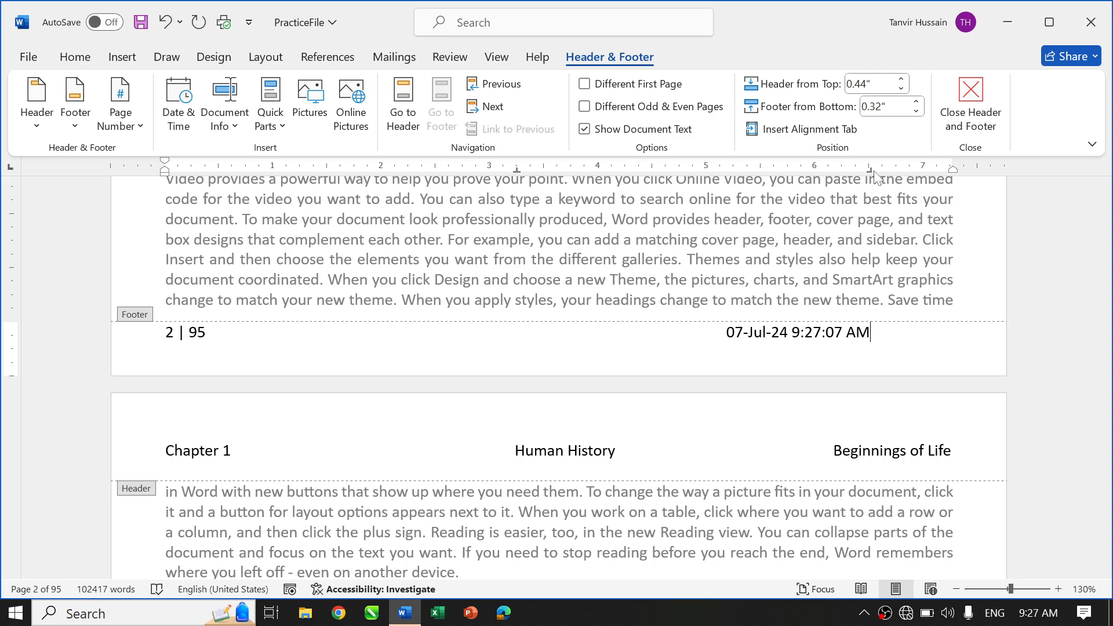
- Move the footer's right tab stop out to the right margin, then check the pages in the print preview and return to the document
left_click_drag(869, 170, 951, 171)
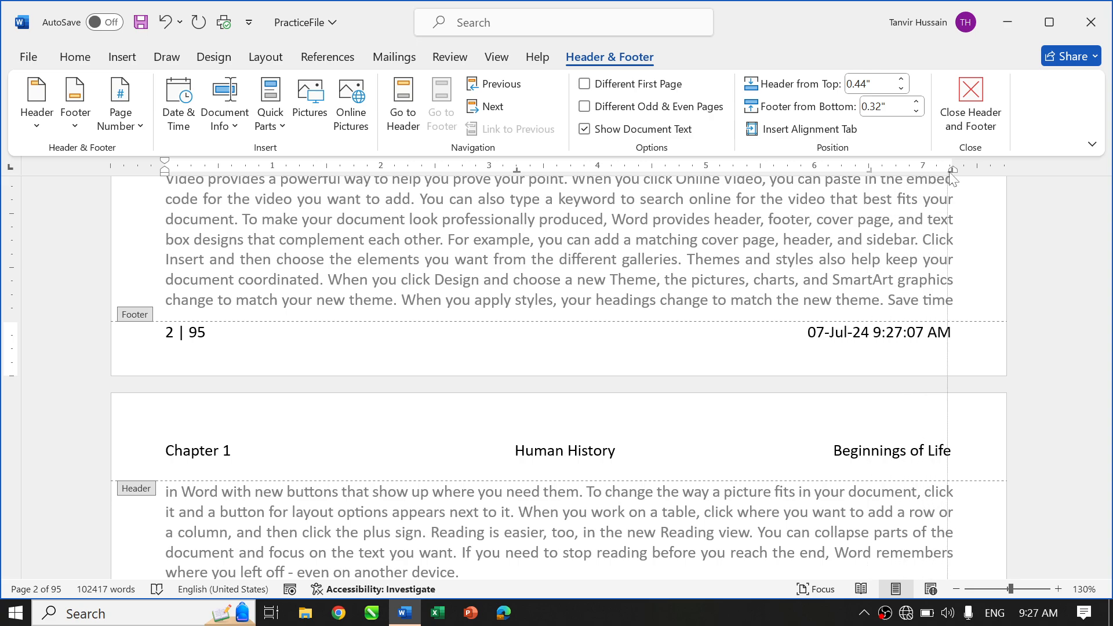
double_click(683, 295)
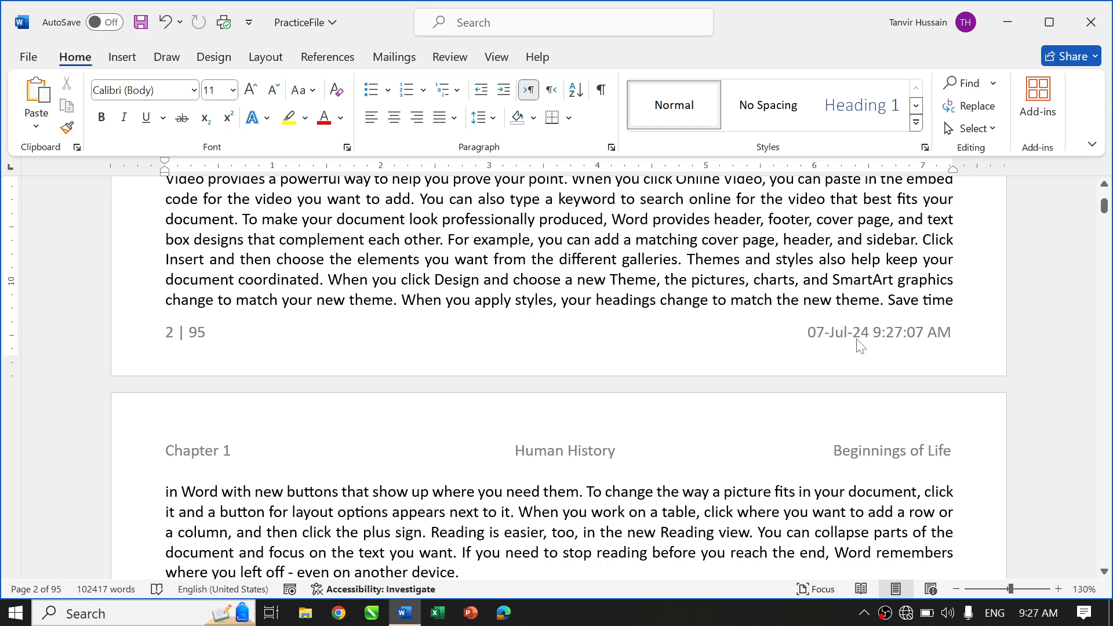
key("ctrl+p")
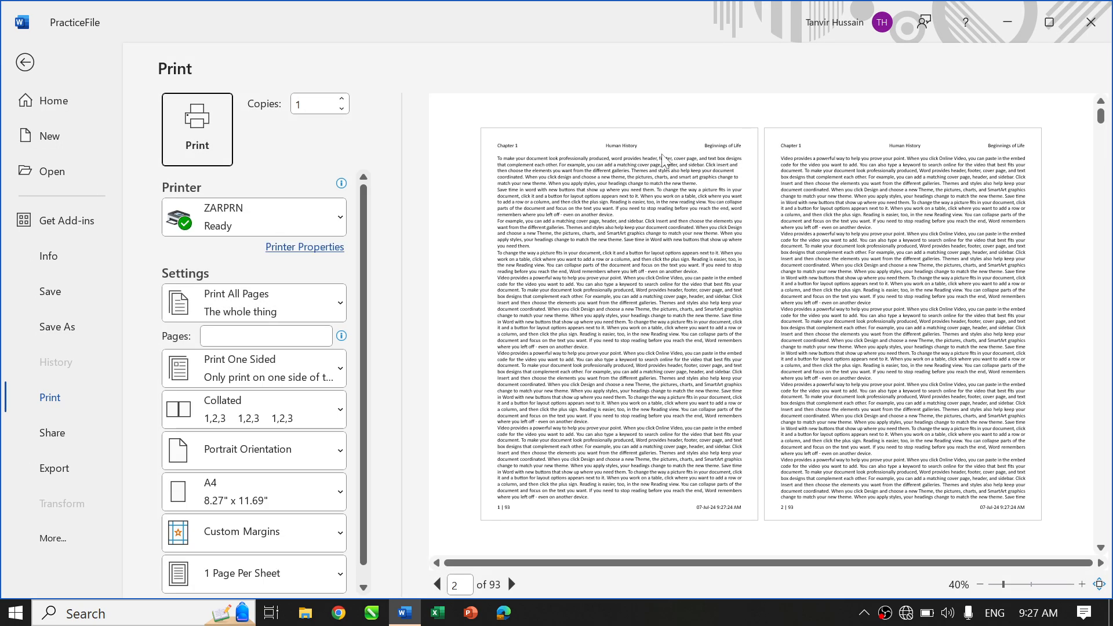
left_click(624, 172)
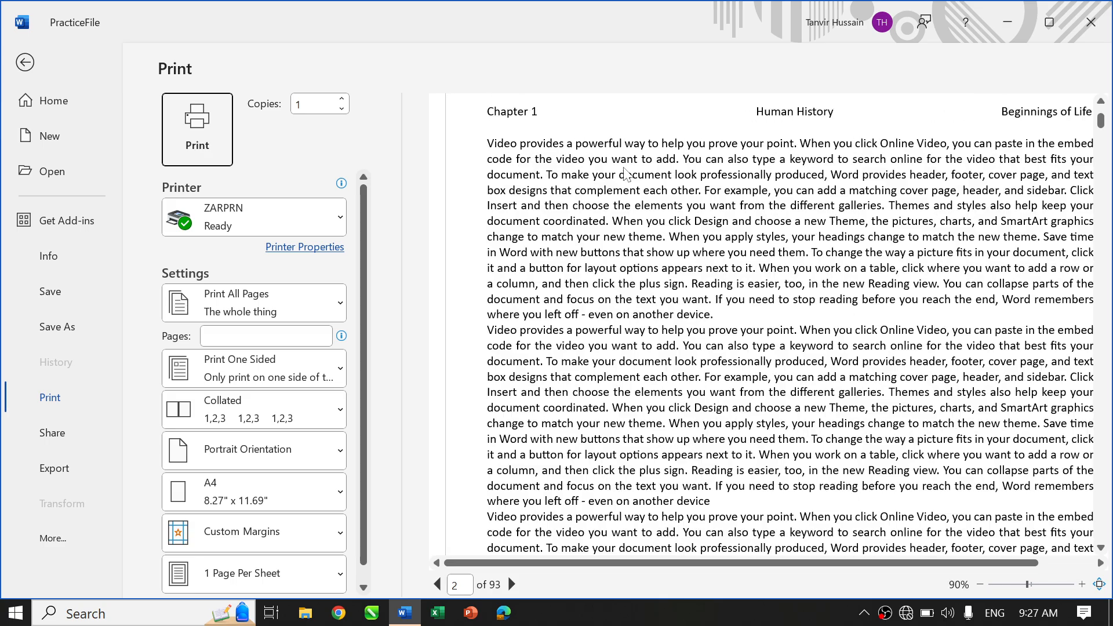
scroll(626, 174, "down", 3)
scroll(626, 172, "up", 3)
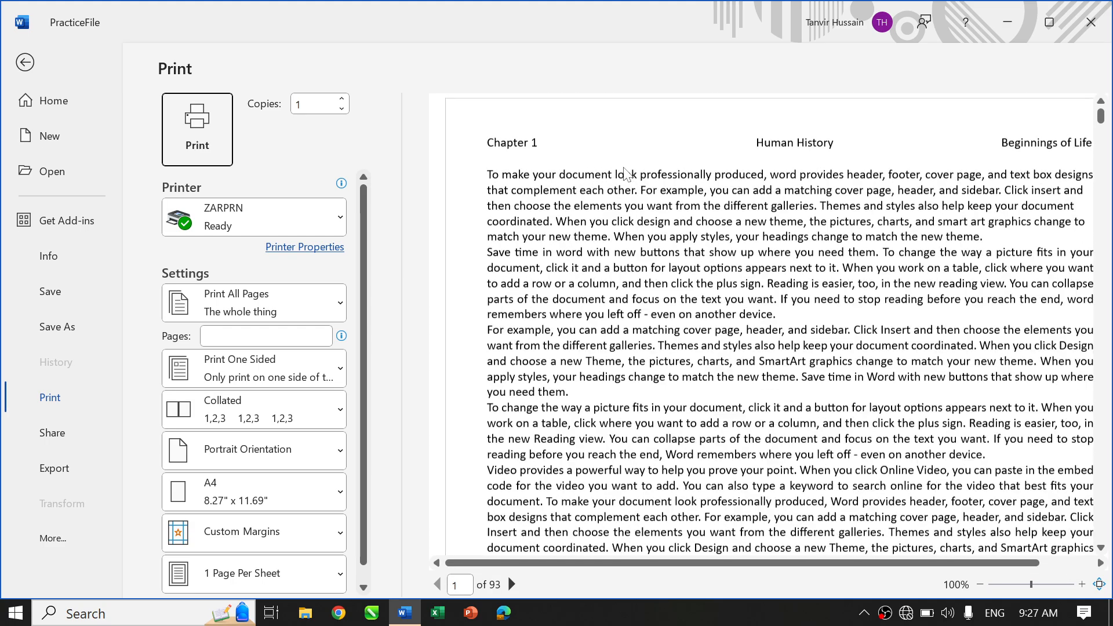
key("Escape")
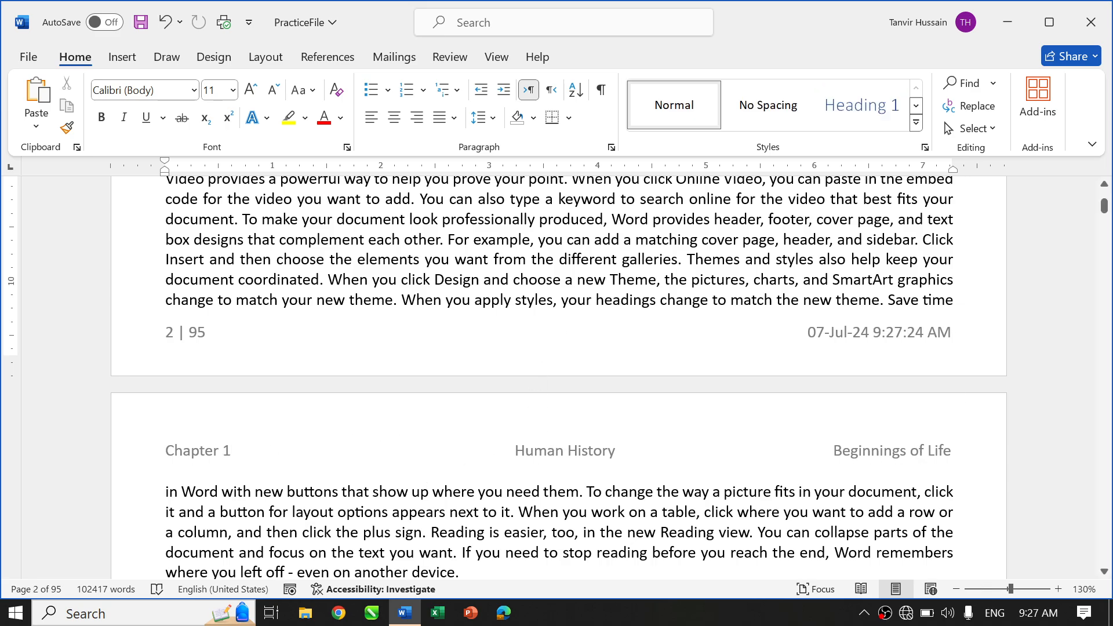
- Draw a rounded rectangle about 7.39" wide and 0.38" high over the header text on page 1
mouse_move(1103, 209)
left_mouse_down()
mouse_move(1108, 605)
mouse_move(1102, 197)
left_mouse_up()
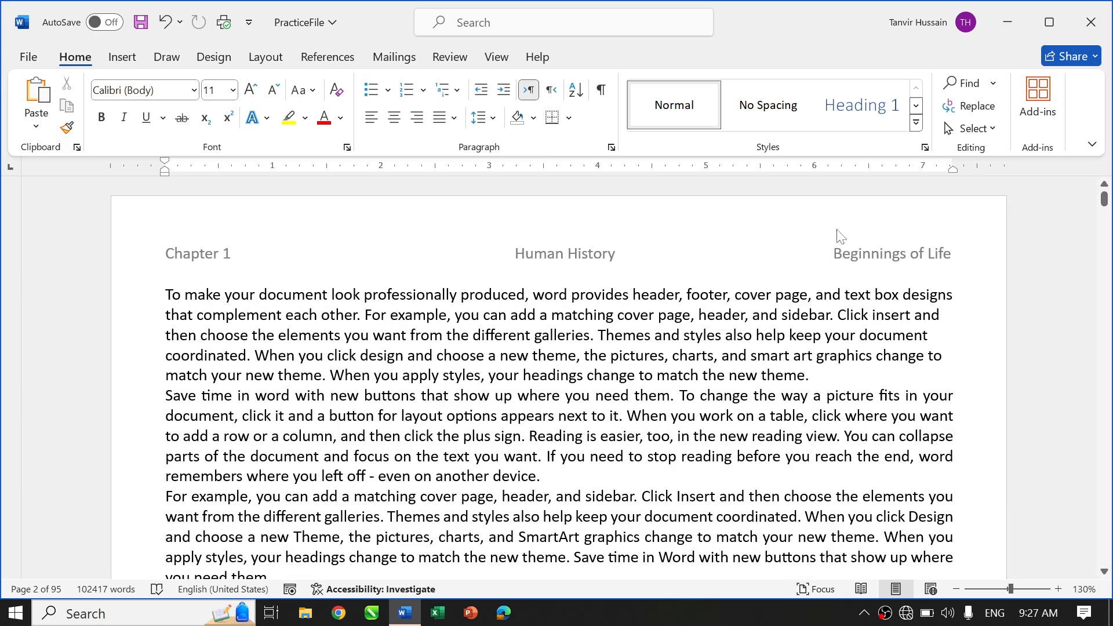
double_click(502, 222)
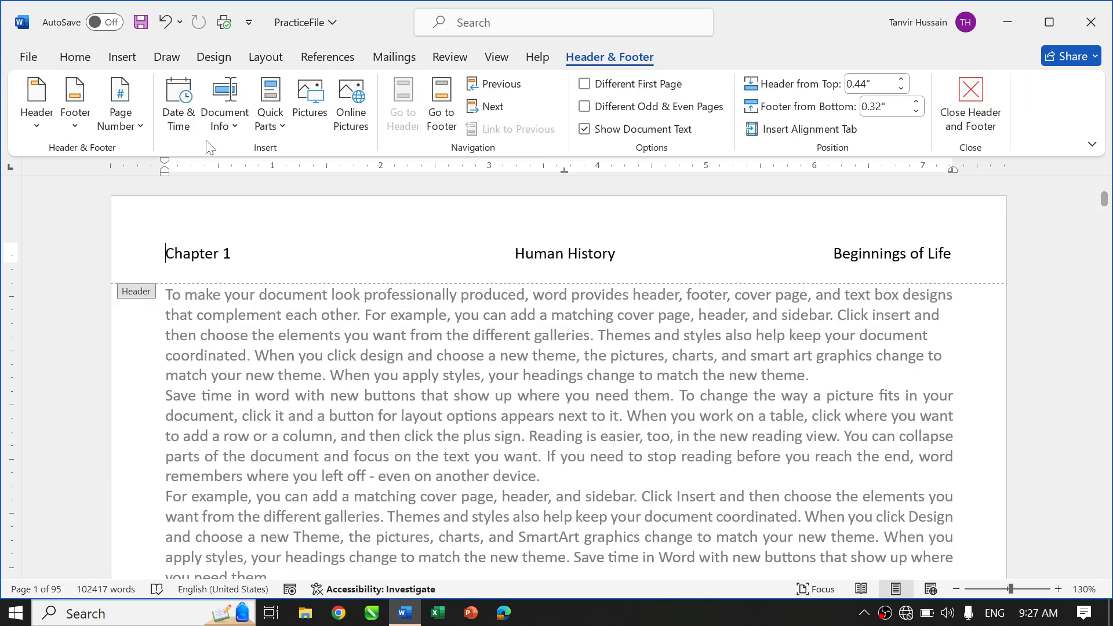
left_click(122, 57)
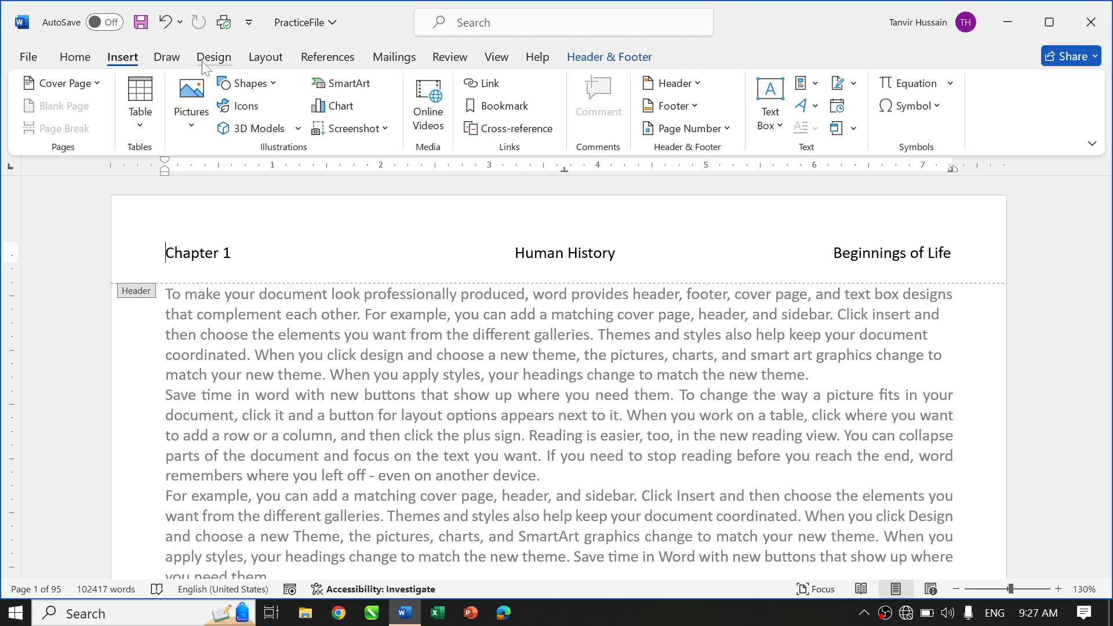
left_click(253, 84)
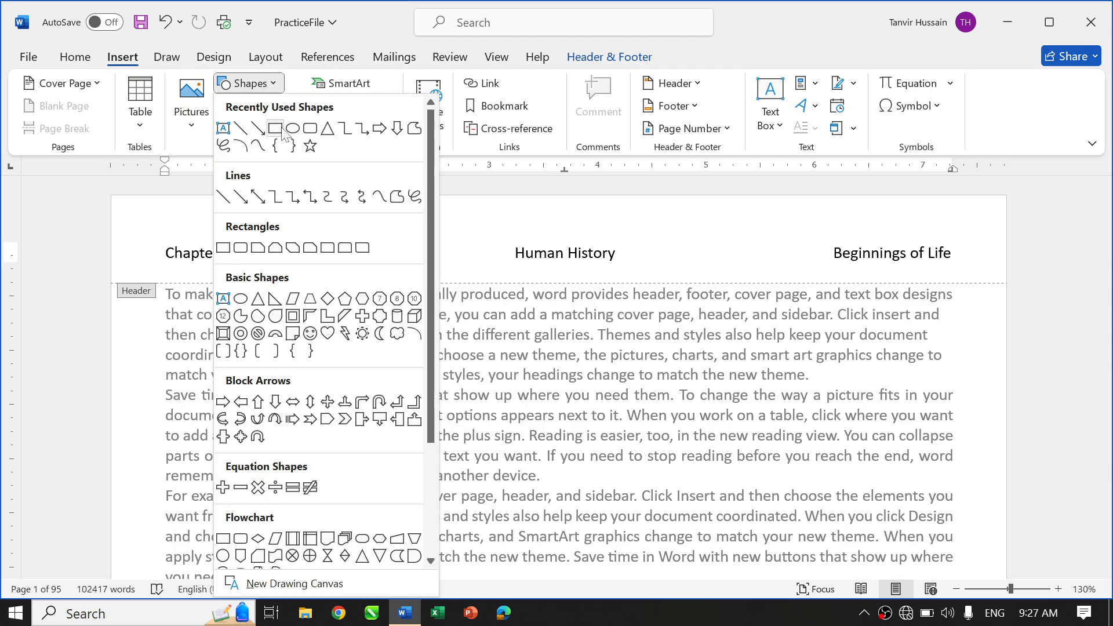
left_click(310, 129)
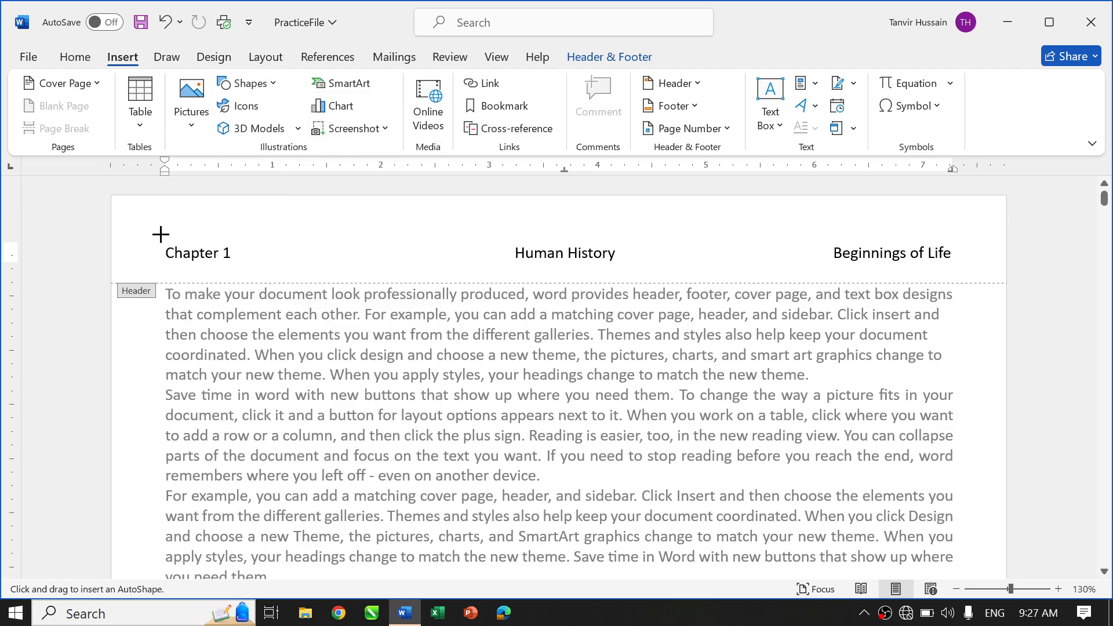
left_click_drag(158, 232, 959, 274)
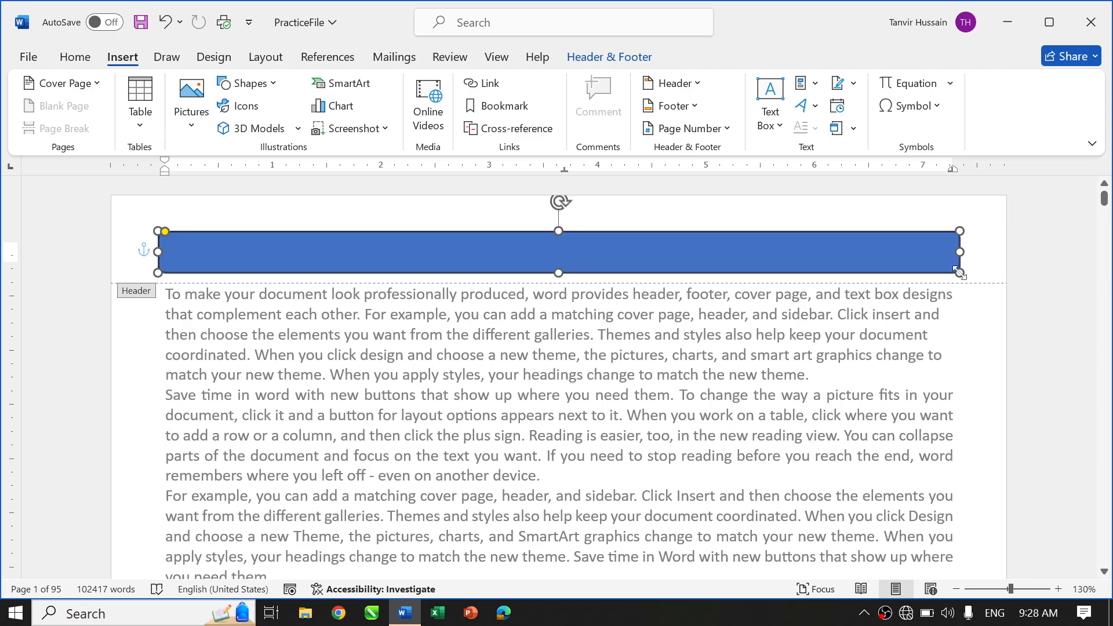
- Remove the header rectangle's outline and apply the first bevel variation to it, keeping the blue fill
left_click(422, 111)
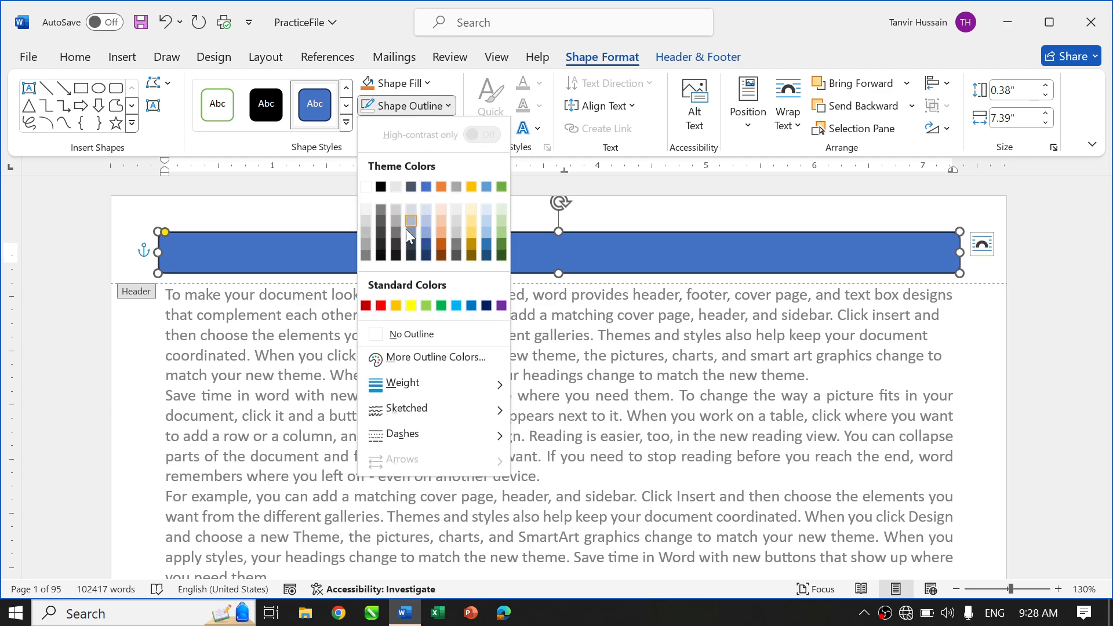
left_click(427, 337)
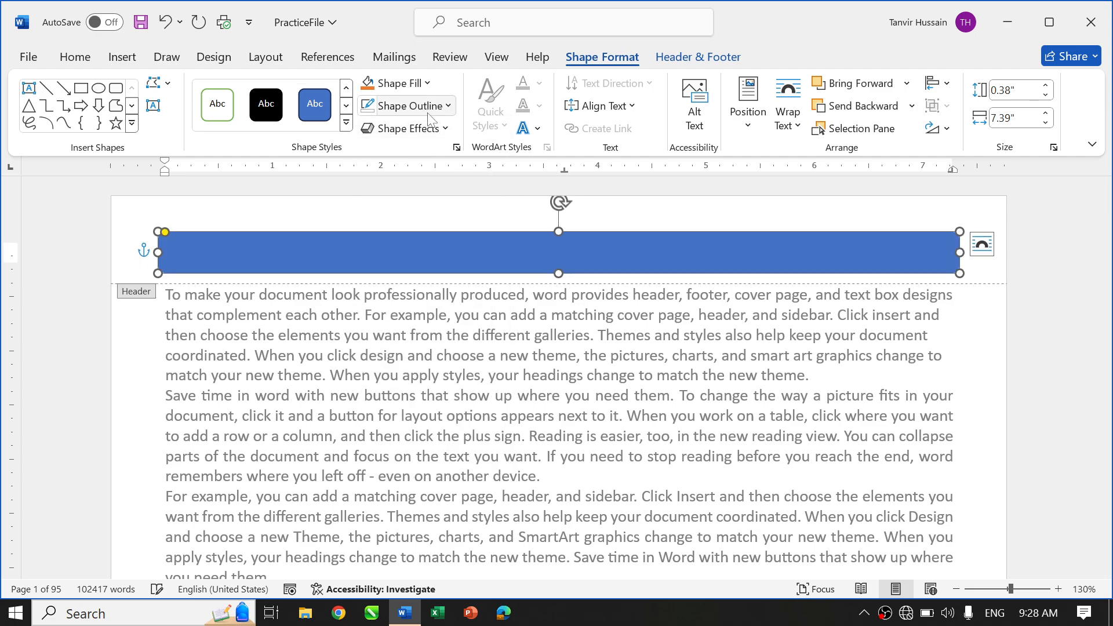
left_click(447, 131)
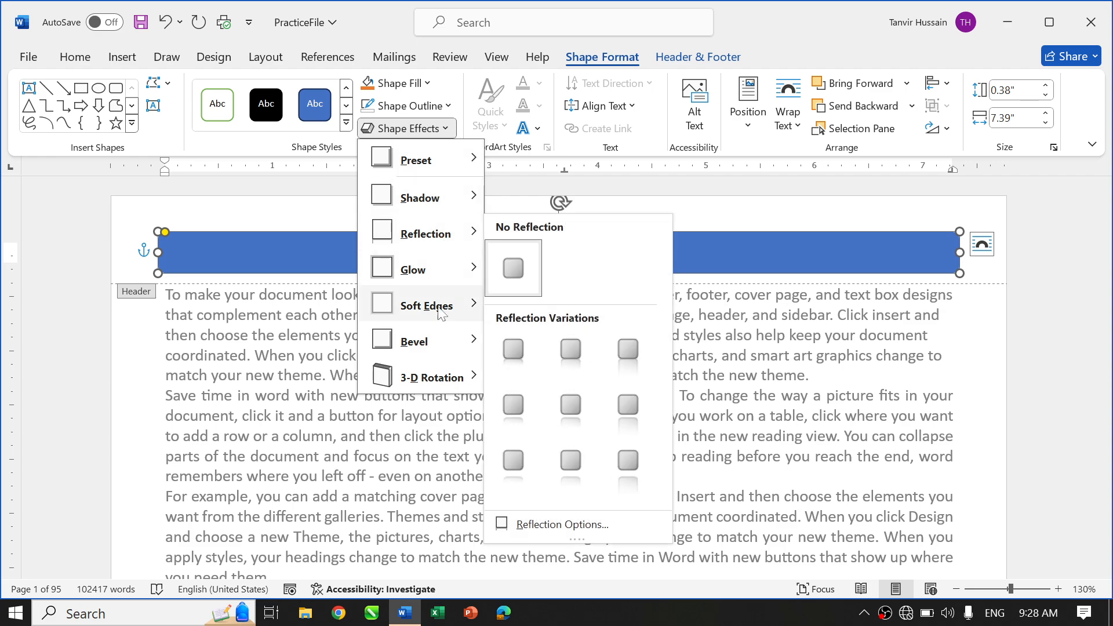
mouse_move(444, 342)
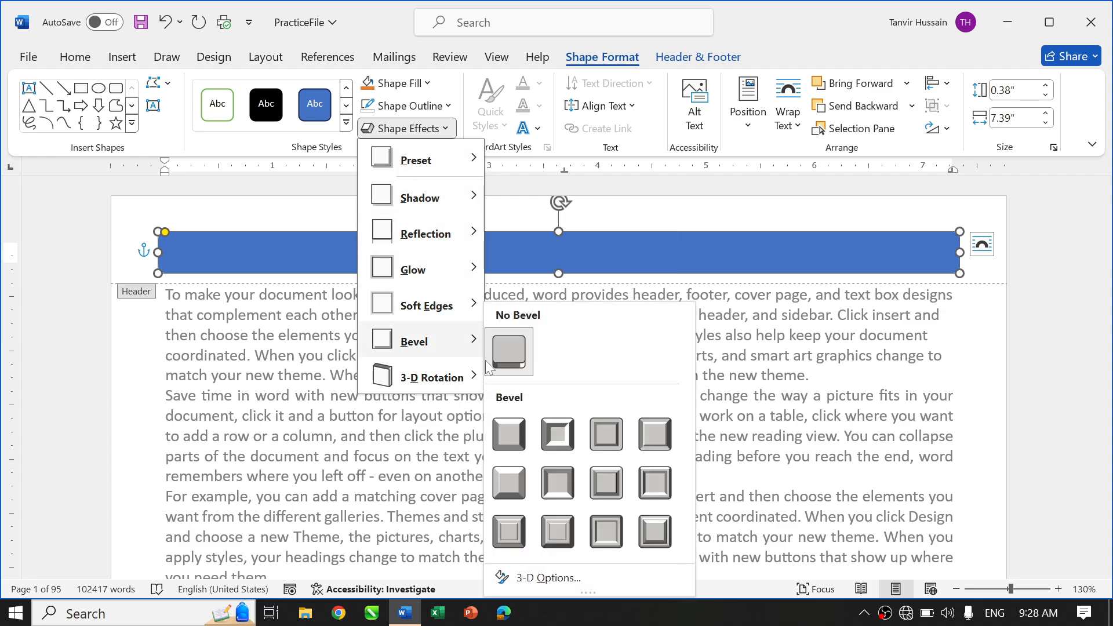
left_click(510, 444)
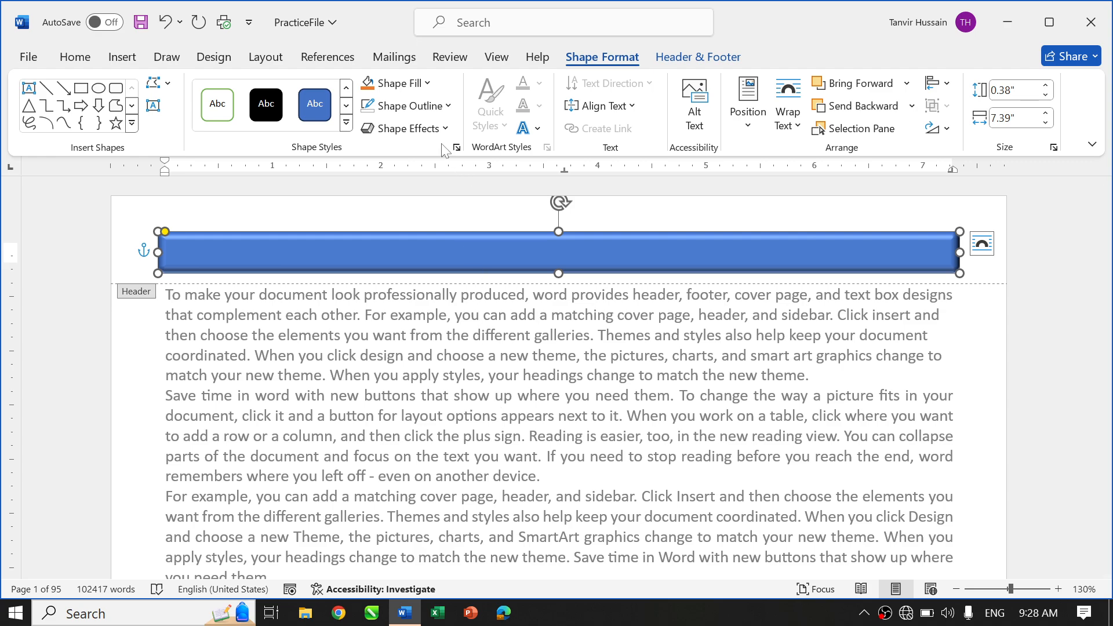
left_click(427, 84)
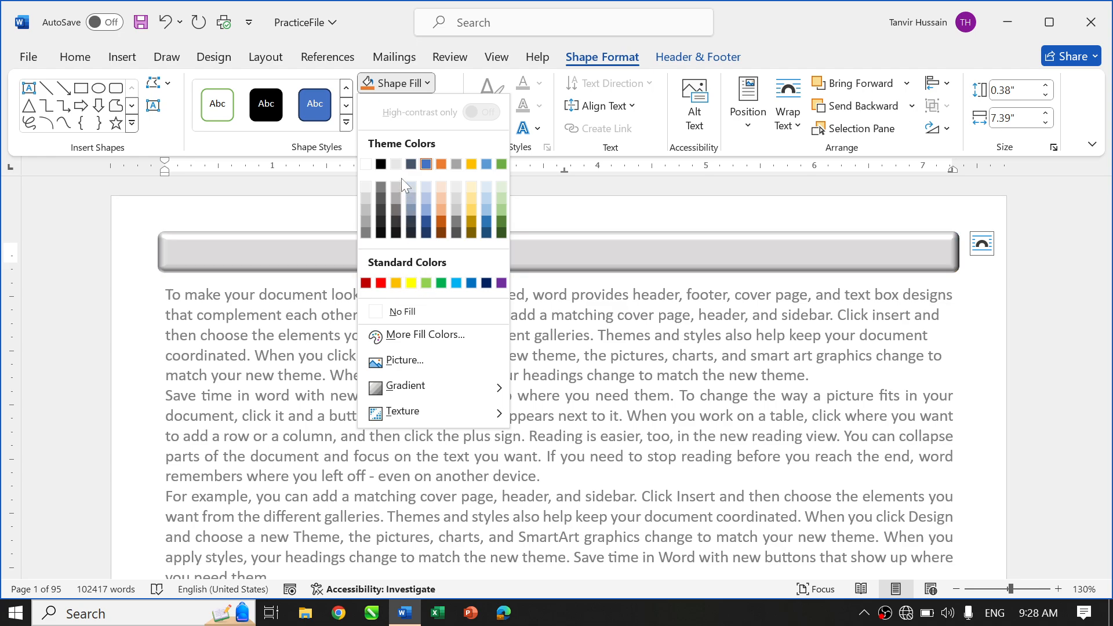
left_click(598, 185)
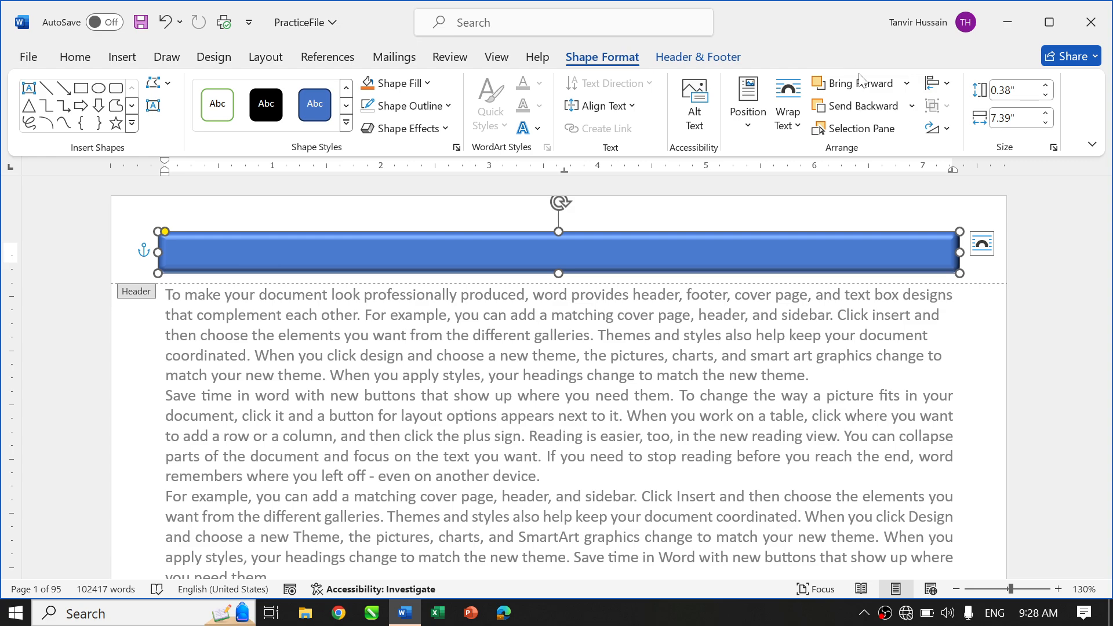
- Place the rounded rectangle behind the header text and nudge it slightly up and to the right
left_click(871, 108)
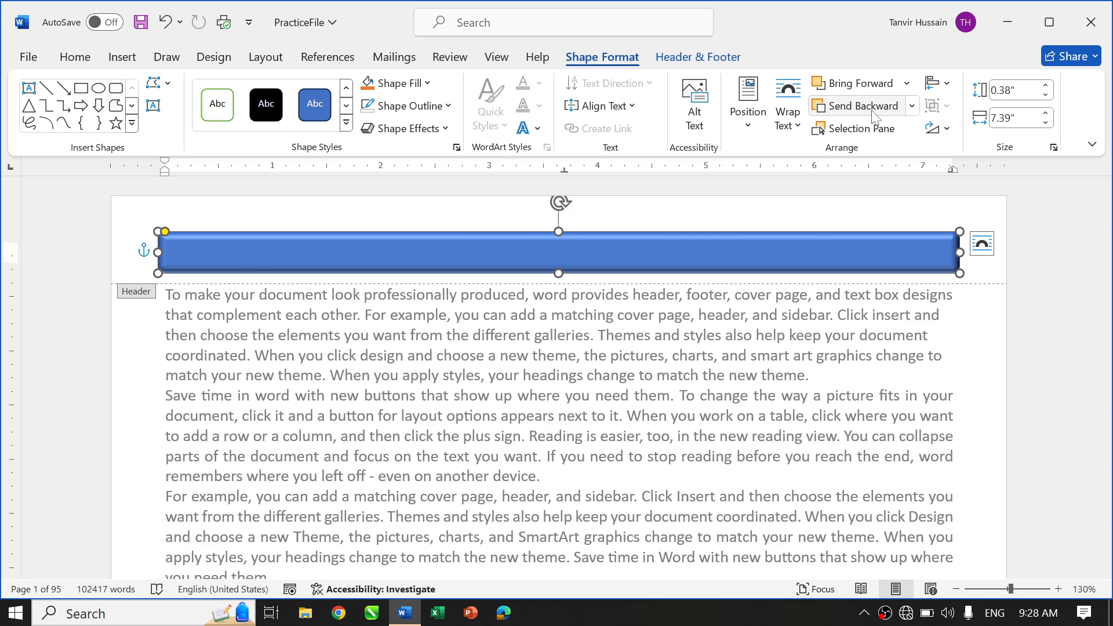
left_click(780, 121)
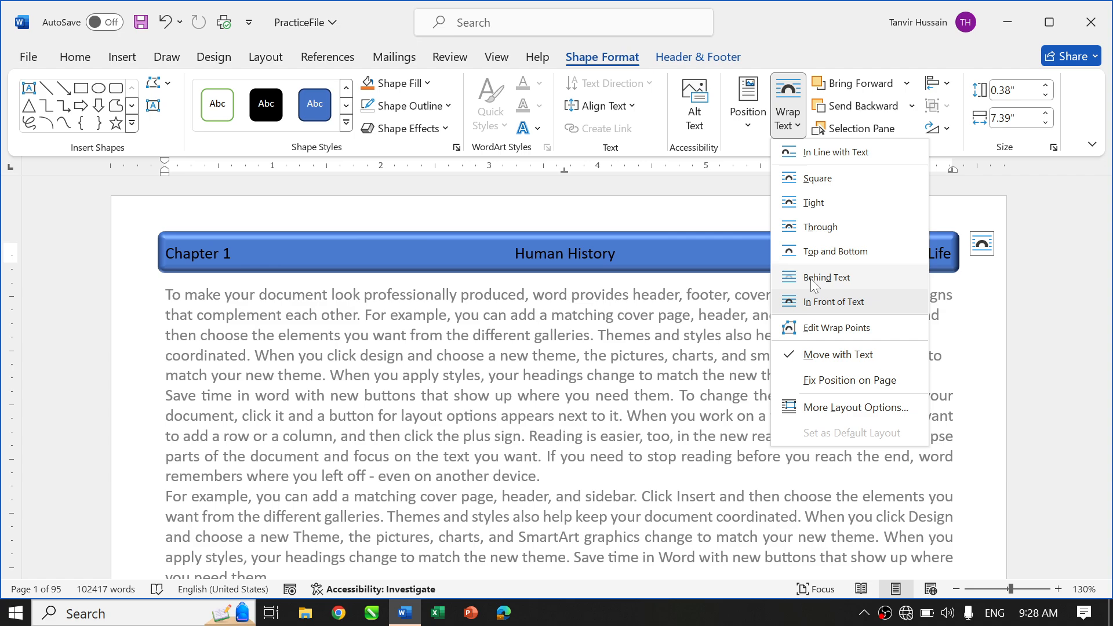
left_click(811, 278)
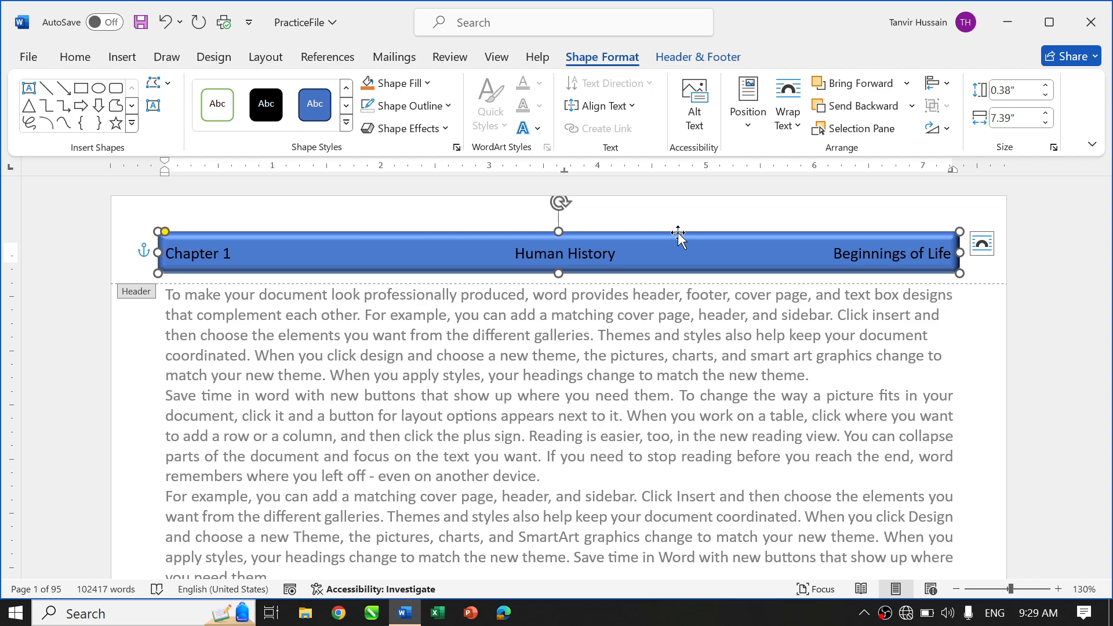
mouse_move(678, 234)
left_mouse_down()
mouse_move(676, 200)
mouse_move(683, 359)
mouse_move(678, 203)
mouse_move(680, 231)
left_mouse_up()
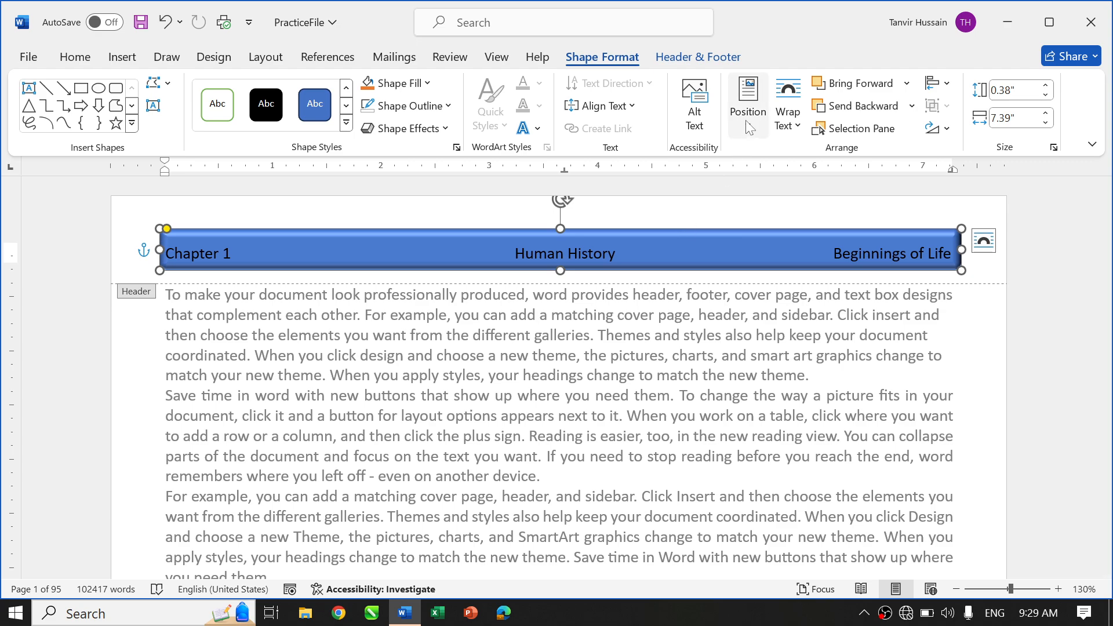
- Delete the beveled rounded rectangle from behind the header text on page 1
triple_click(683, 249)
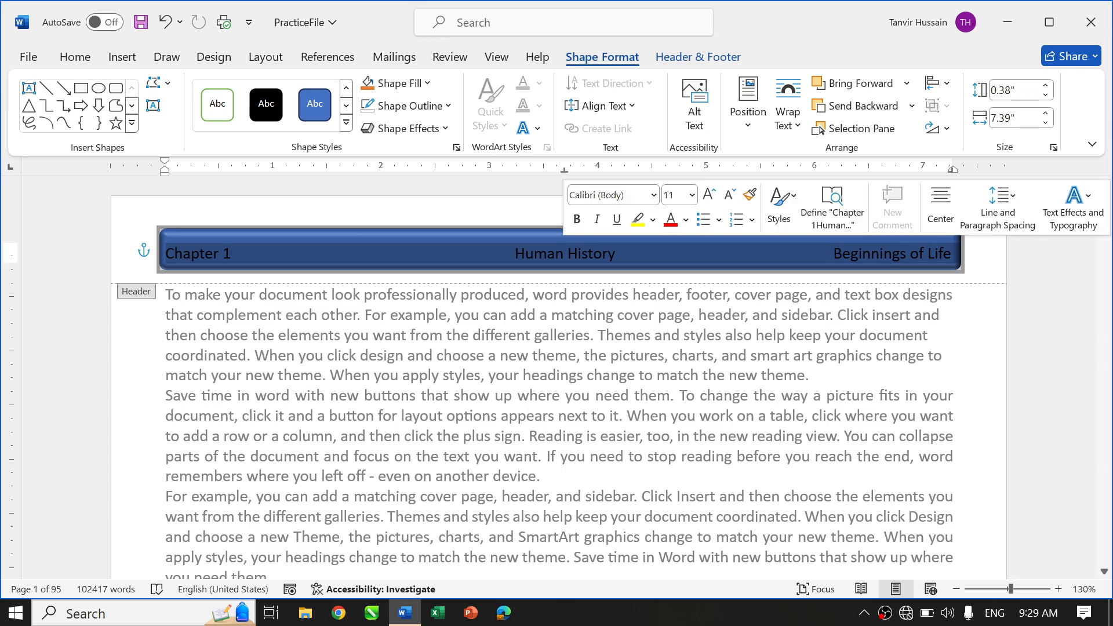
left_click(682, 249)
triple_click(616, 251)
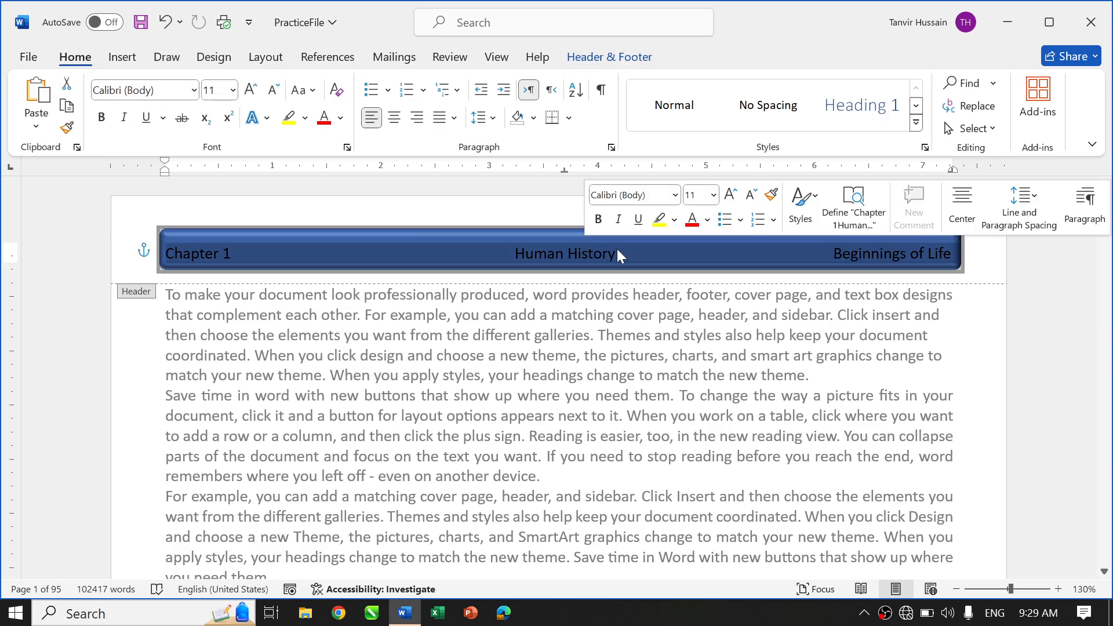
key("Delete")
- Copy the whole header line "Chapter 1, Human History, Beginnings of Life" and delete it from the header
double_click(602, 259)
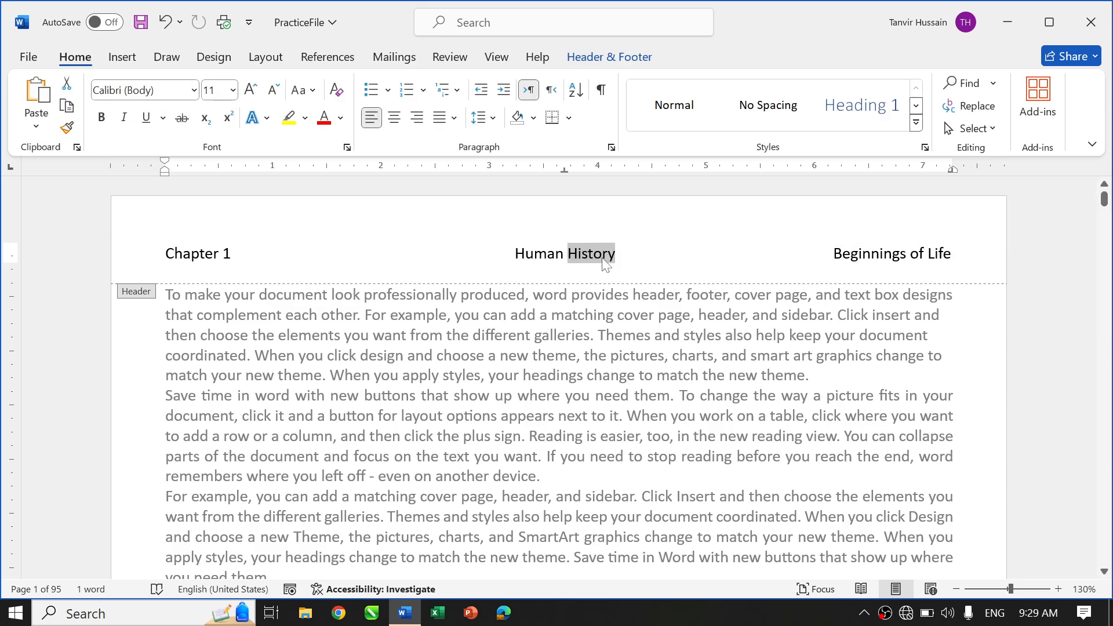
triple_click(603, 258)
key("ctrl+c")
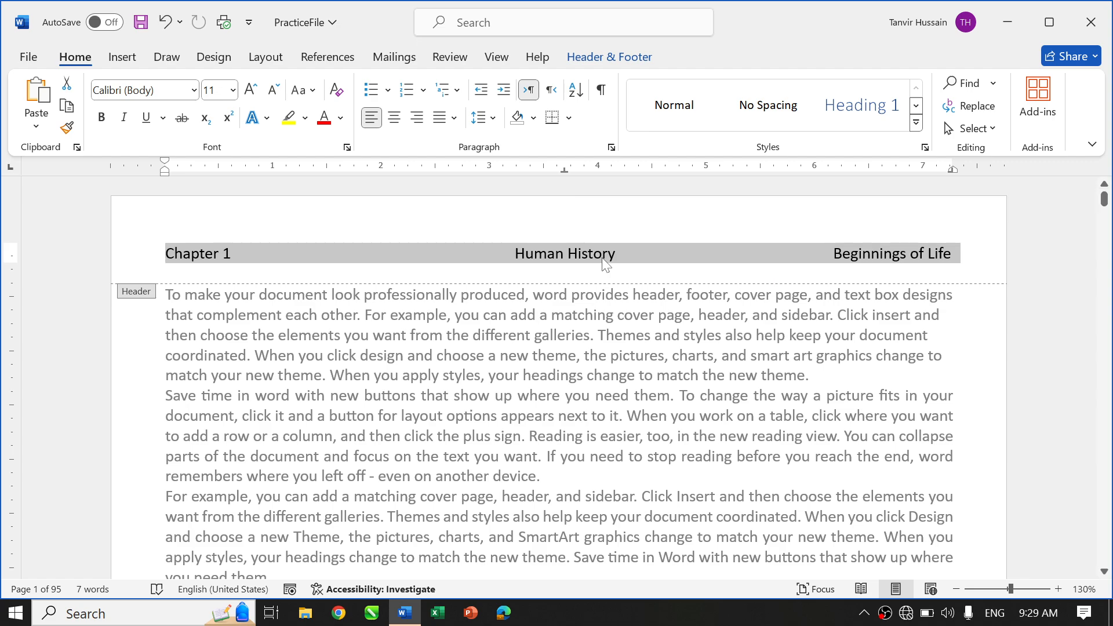
key("Delete")
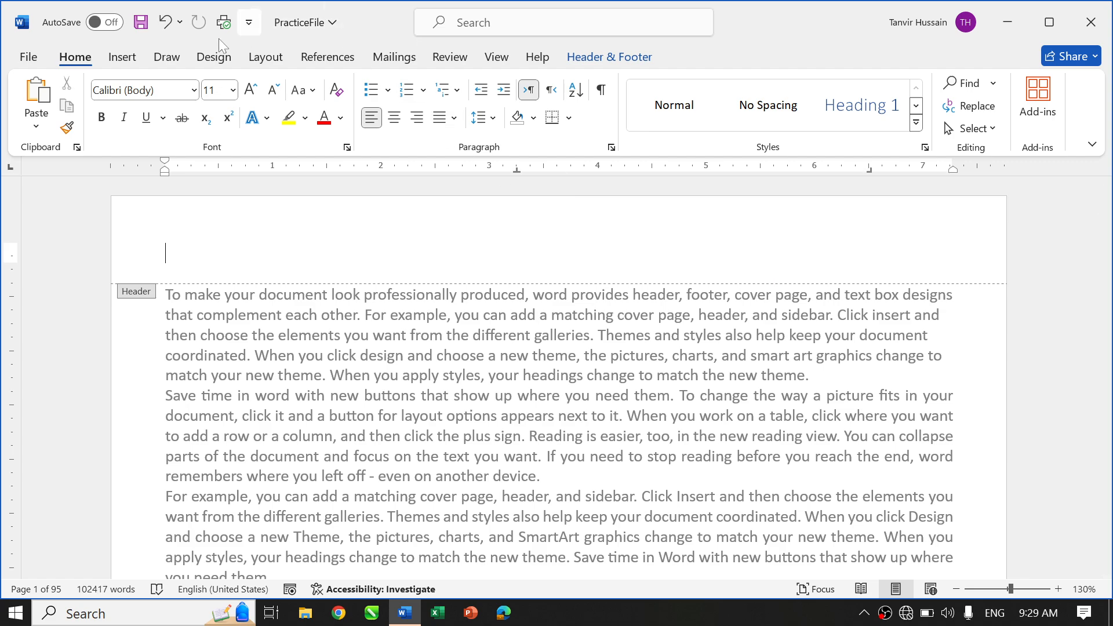
- Draw a rectangle about 7.31" wide and 0.34" high across the empty header and paste the copied header text inside it
left_click(119, 56)
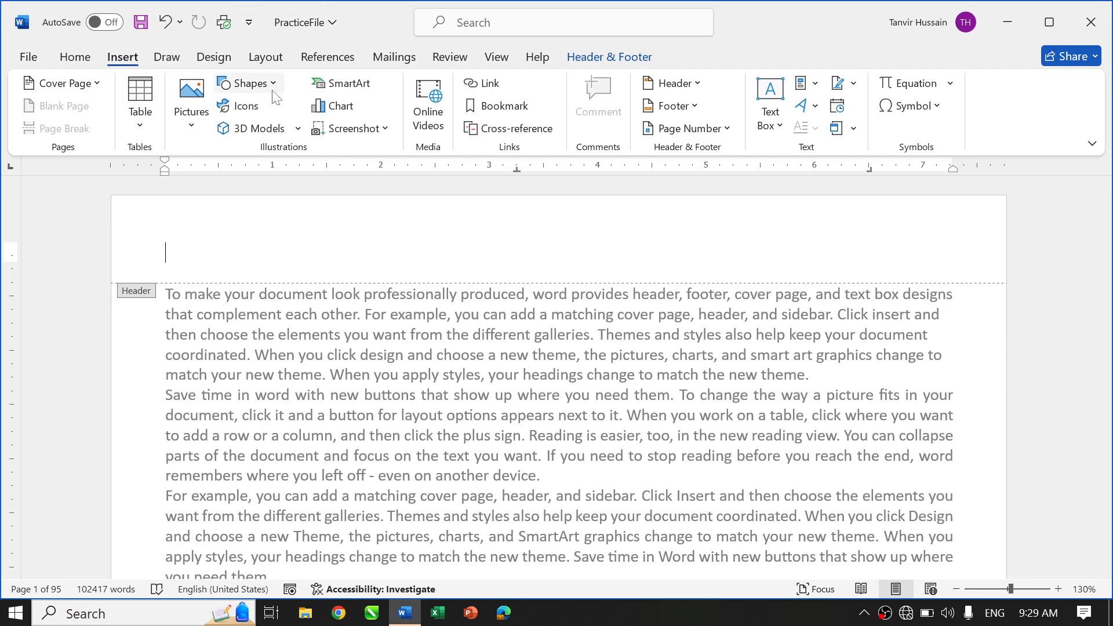
left_click(248, 83)
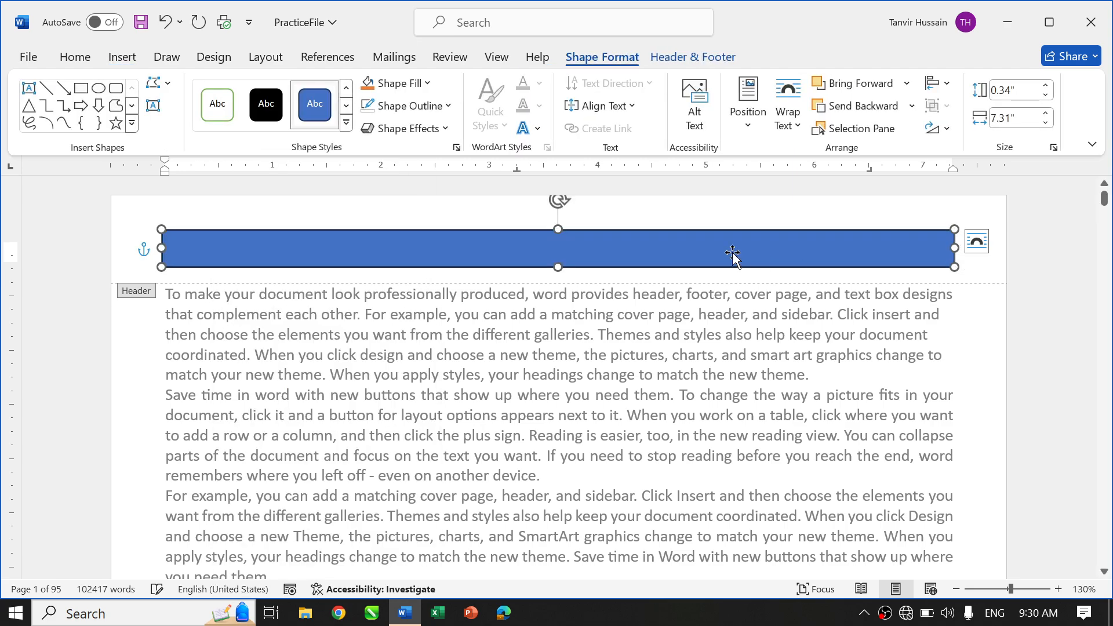
right_click(593, 254)
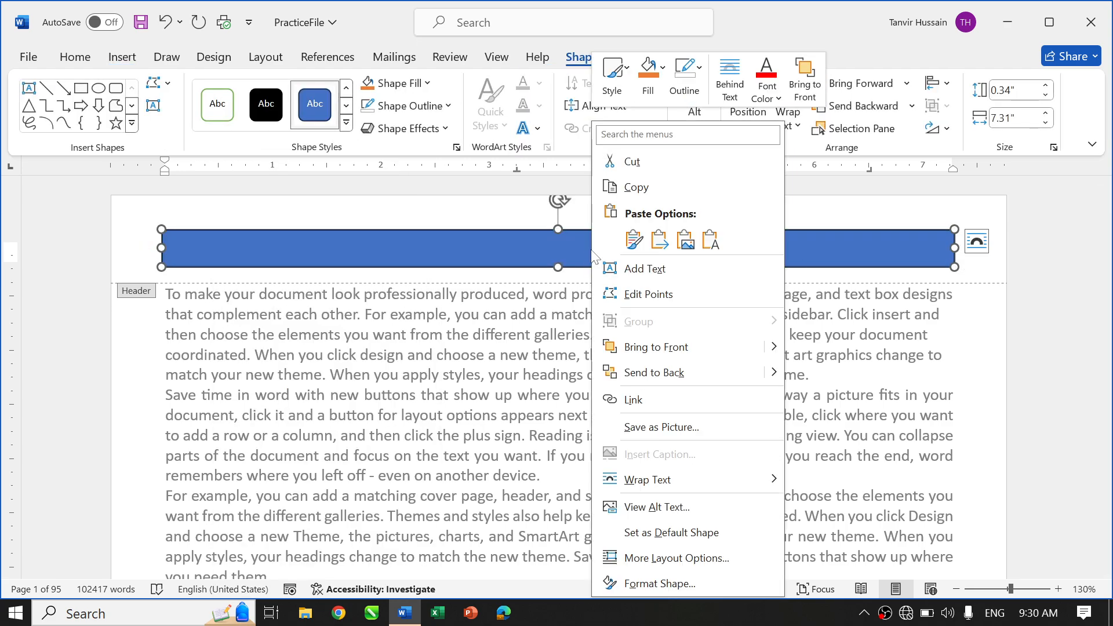
left_click(629, 270)
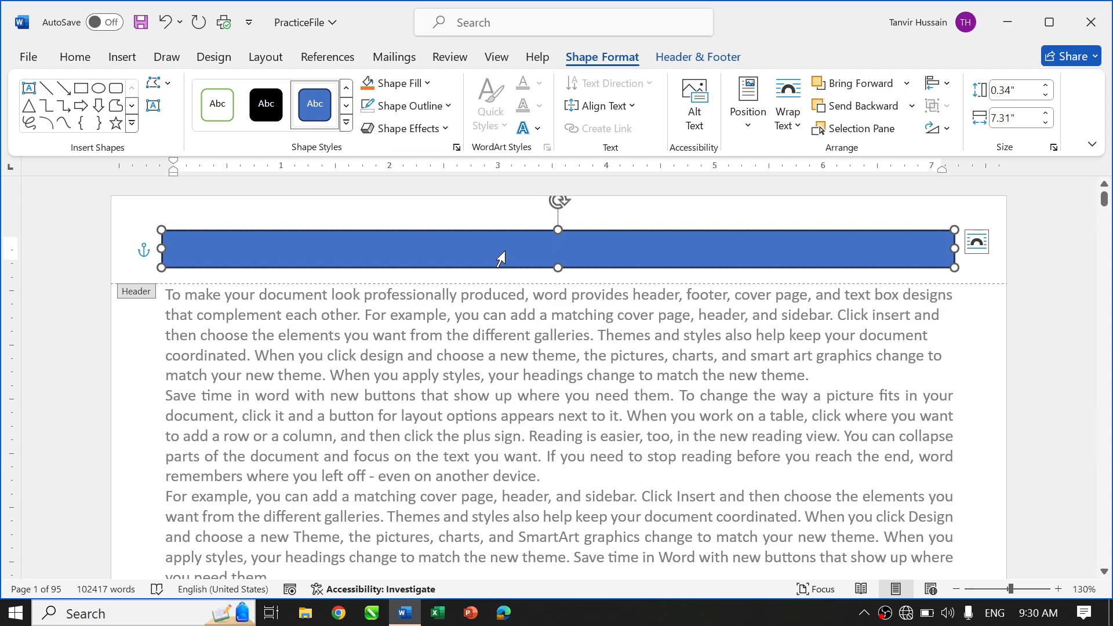
key("ctrl+v")
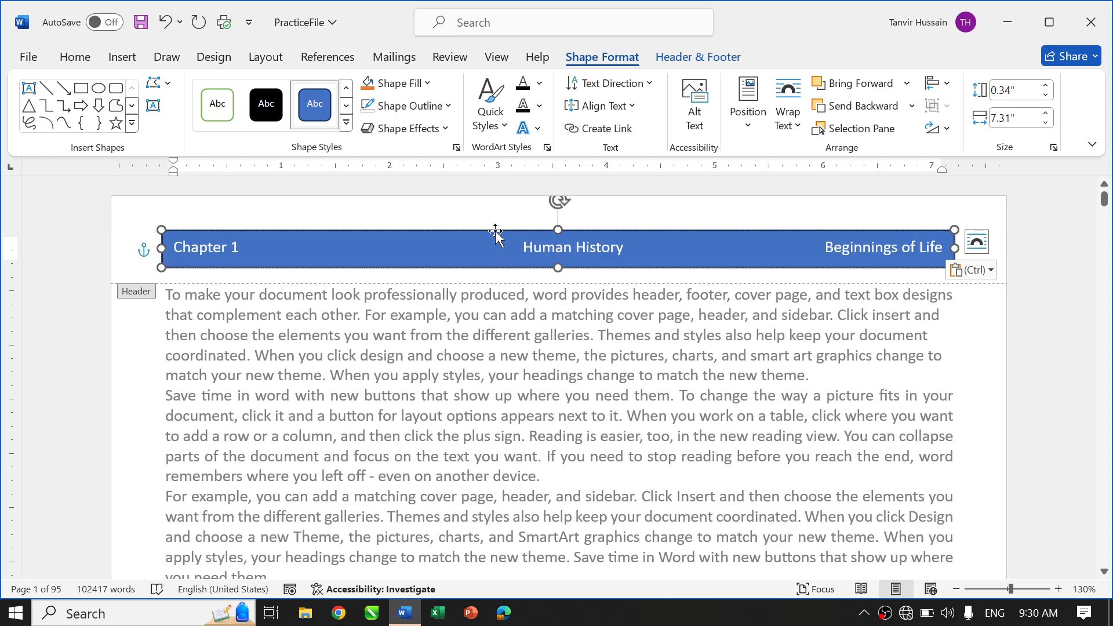
- Remove the header rectangle's outline, nudge it slightly up and to the left, and return to the body text
left_click(496, 232)
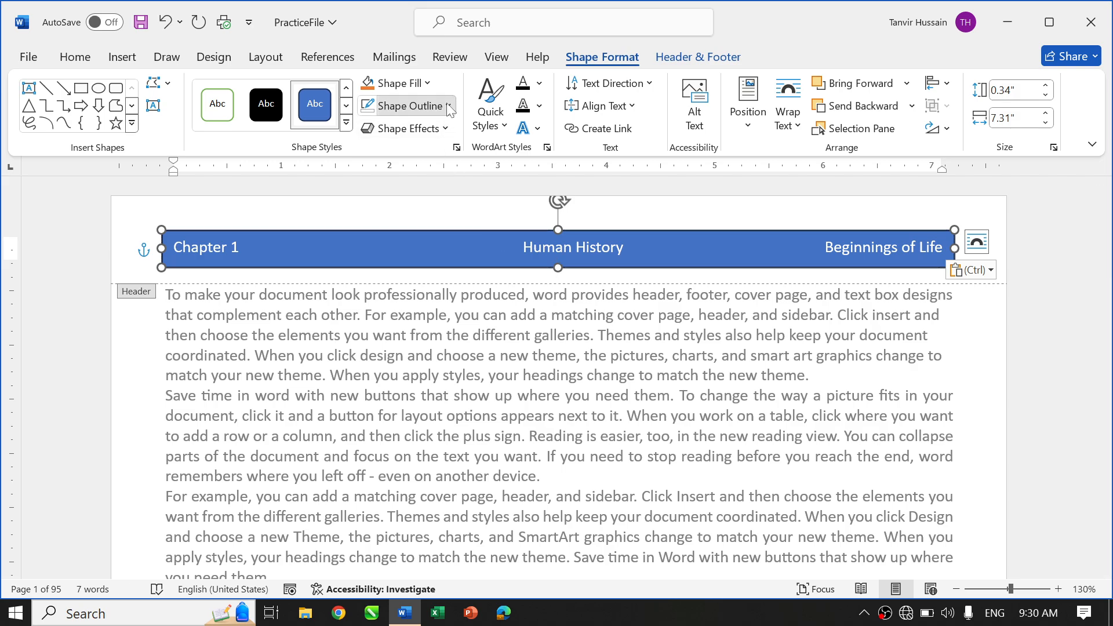
left_click(406, 105)
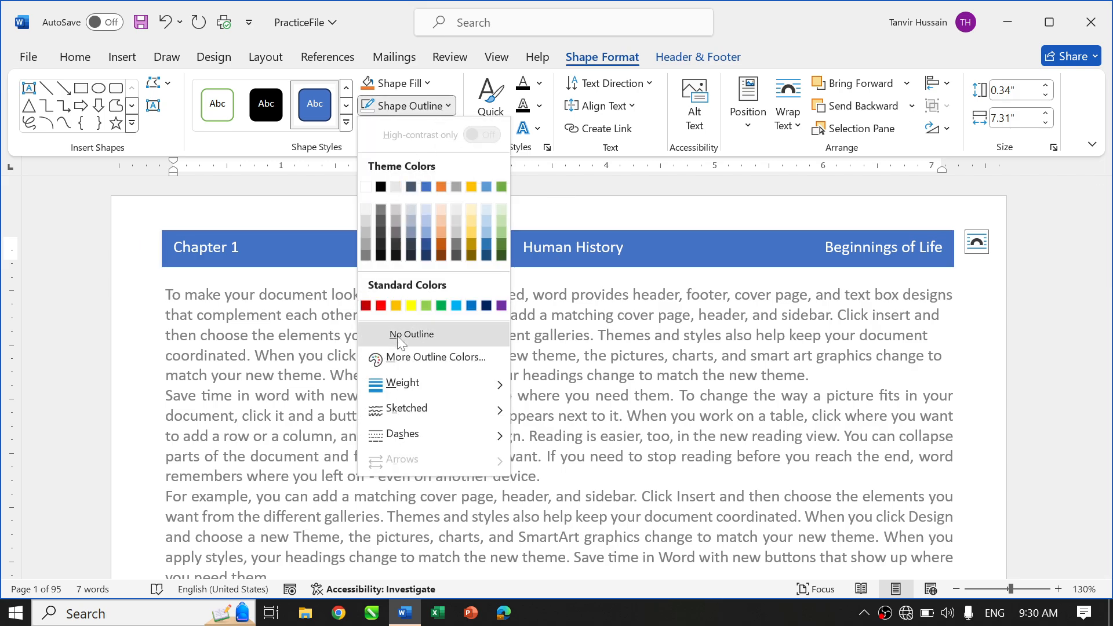
left_click(384, 334)
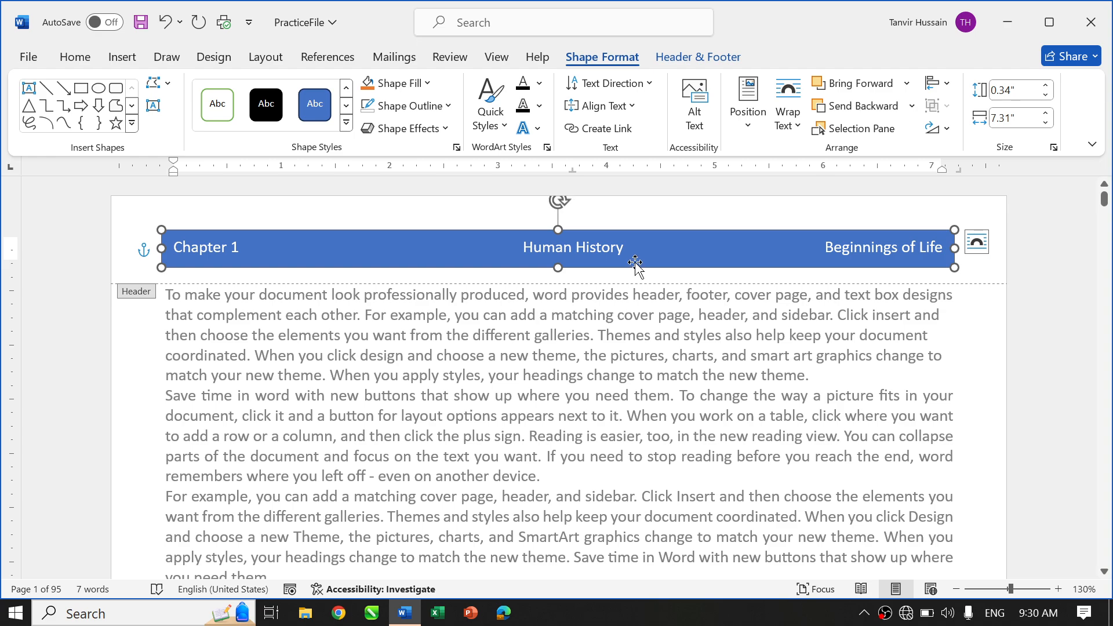
mouse_move(635, 264)
left_mouse_down()
mouse_move(635, 238)
mouse_move(626, 377)
mouse_move(645, 504)
mouse_move(643, 594)
mouse_move(637, 192)
mouse_move(631, 259)
left_mouse_up()
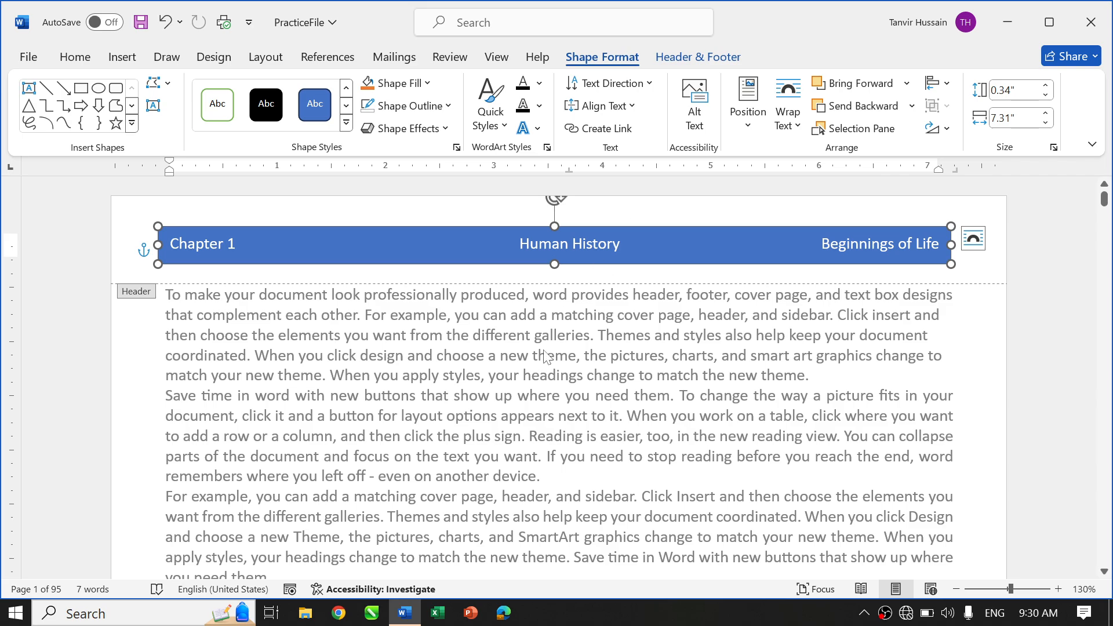
double_click(531, 375)
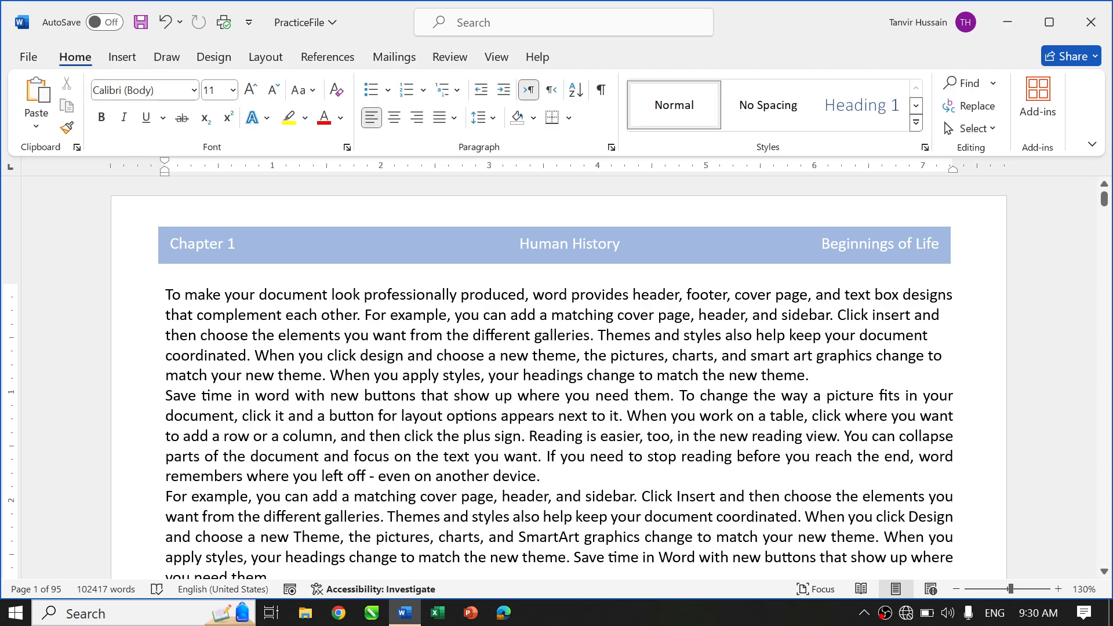